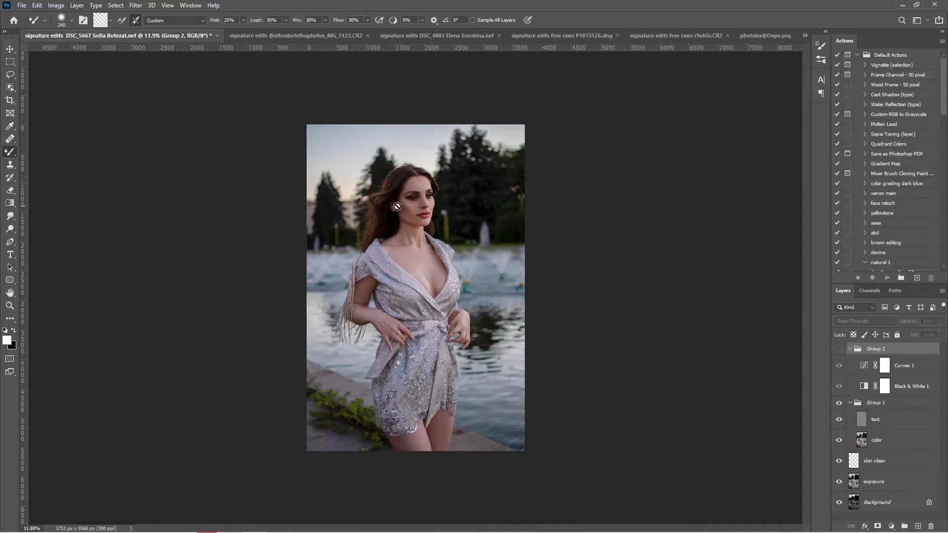
Step: Collapse Group 2 and make it visible to preview the portrait in high-contrast black and white
click(850, 348)
click(839, 349)
scroll(408, 144, up, 5)
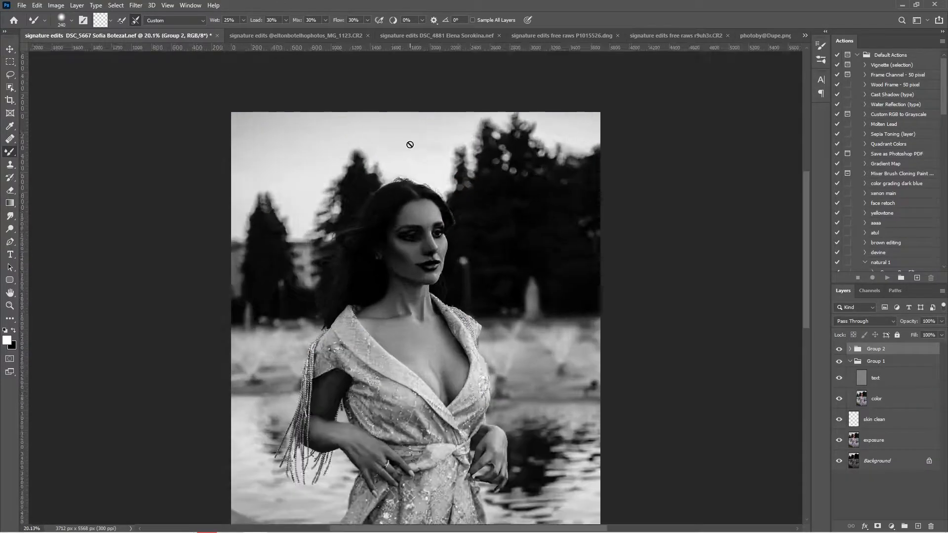
Step: Rename Group 1 as FS and Group 2 as VISUAL AID
double_click(881, 361)
text(FS)
key(Return)
double_click(876, 348)
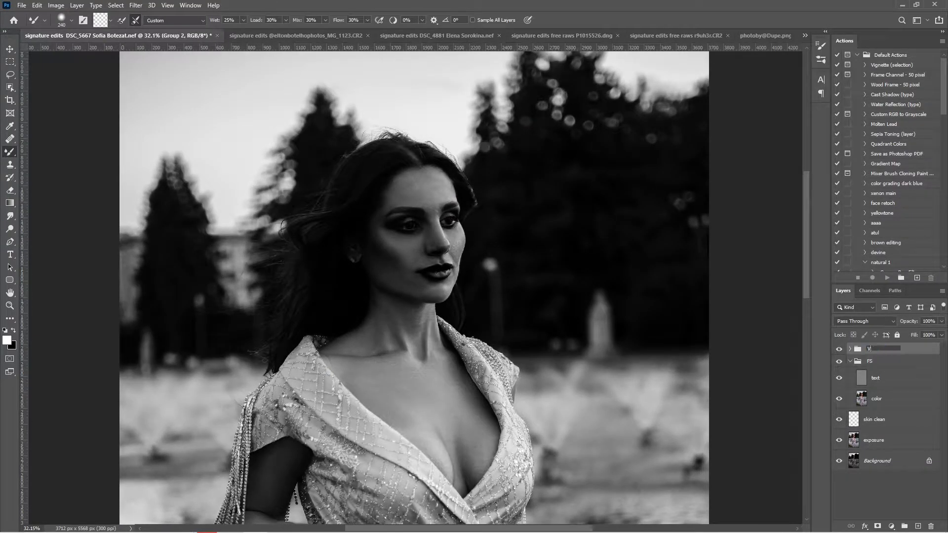
text(VISUAL AID)
key(Return)
Step: Hide the FS group and outline uneven skin areas on the near cheek, forehead and nose with the Lasso tool
click(839, 360)
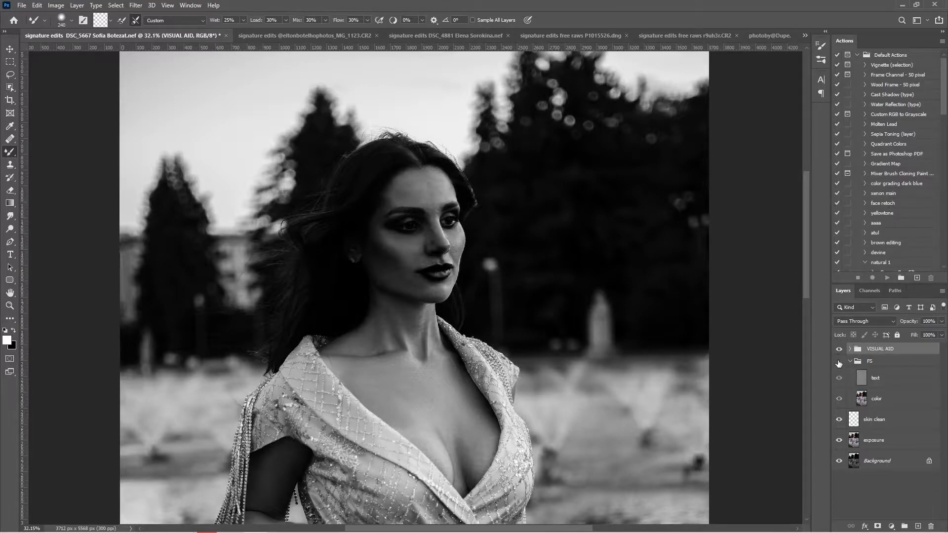
scroll(381, 178, up, 4)
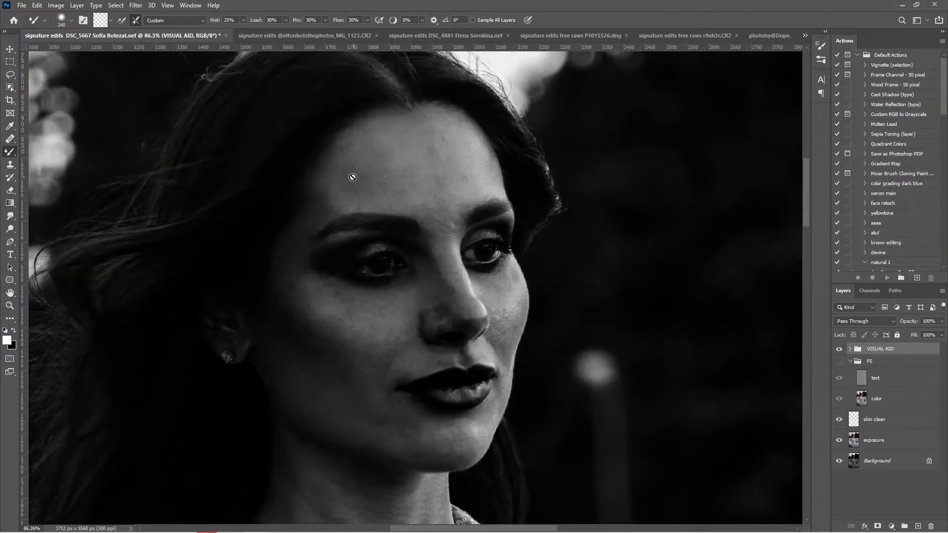
scroll(353, 176, up, 2)
key(l)
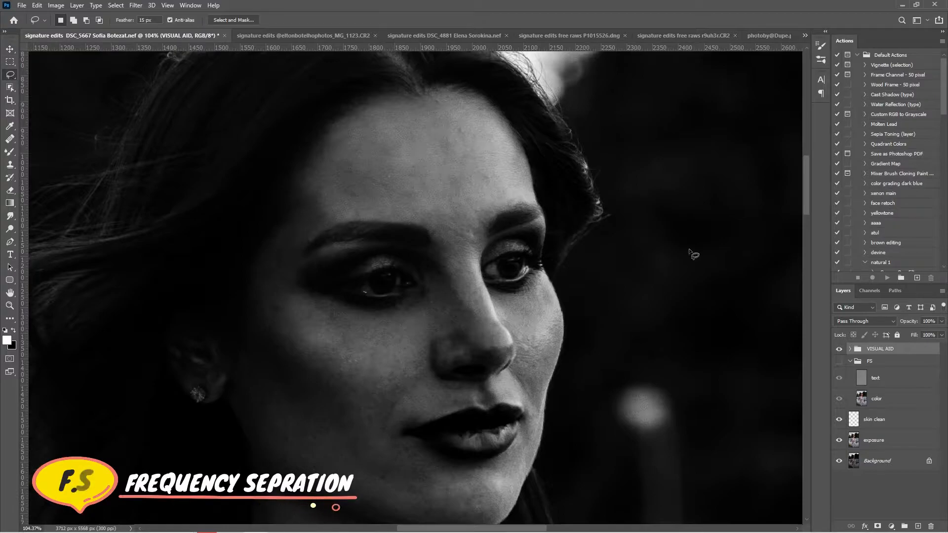
scroll(346, 345, up, 2)
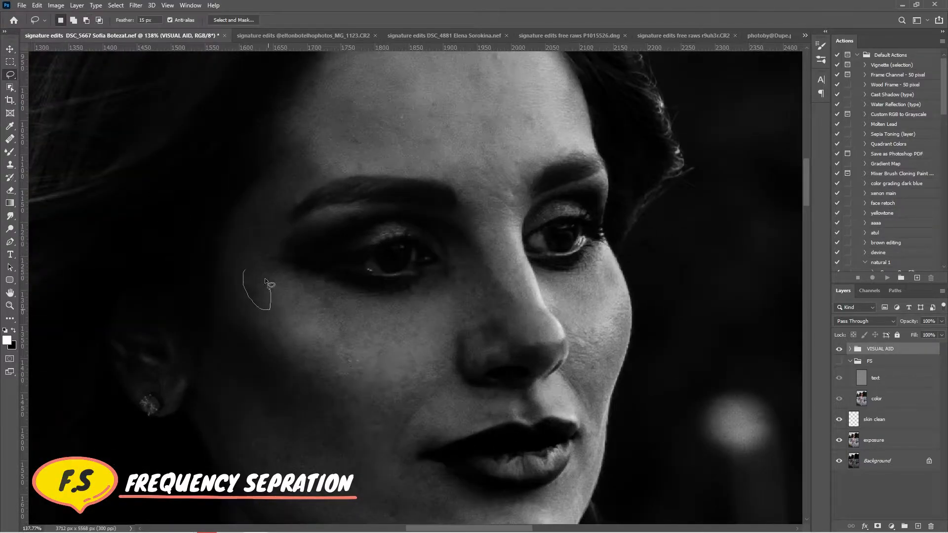
drag(265, 279, 250, 268)
mouse_move(307, 130)
mouse_down()
mouse_move(256, 192)
mouse_move(316, 133)
mouse_up()
mouse_move(475, 236)
mouse_down()
mouse_move(476, 329)
mouse_move(475, 232)
mouse_up()
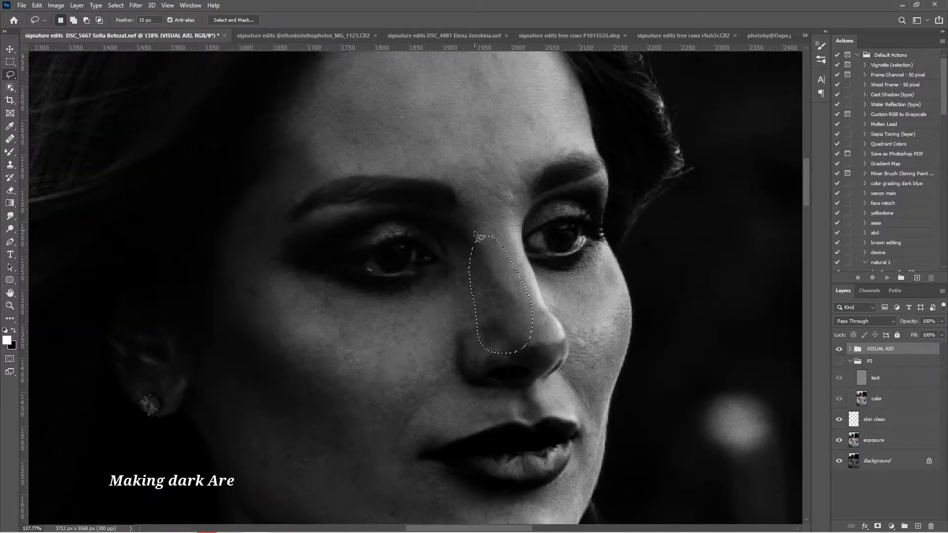
Step: Outline the uneven patches beside the mouth and on the far cheek and examine the tonal transitions across the face
scroll(533, 330, down, 3)
drag(428, 465, 466, 470)
scroll(447, 499, up, 5)
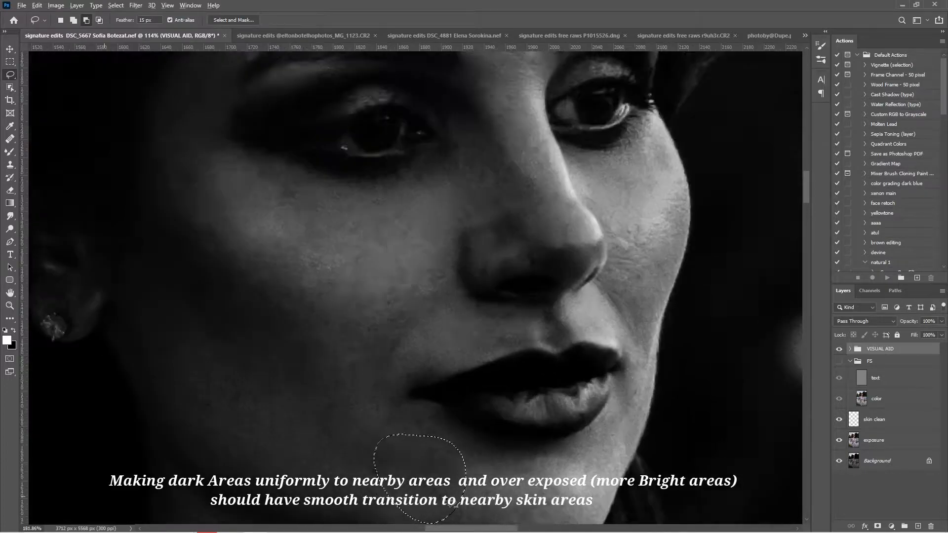
scroll(451, 501, up, 2)
scroll(503, 459, down, 3)
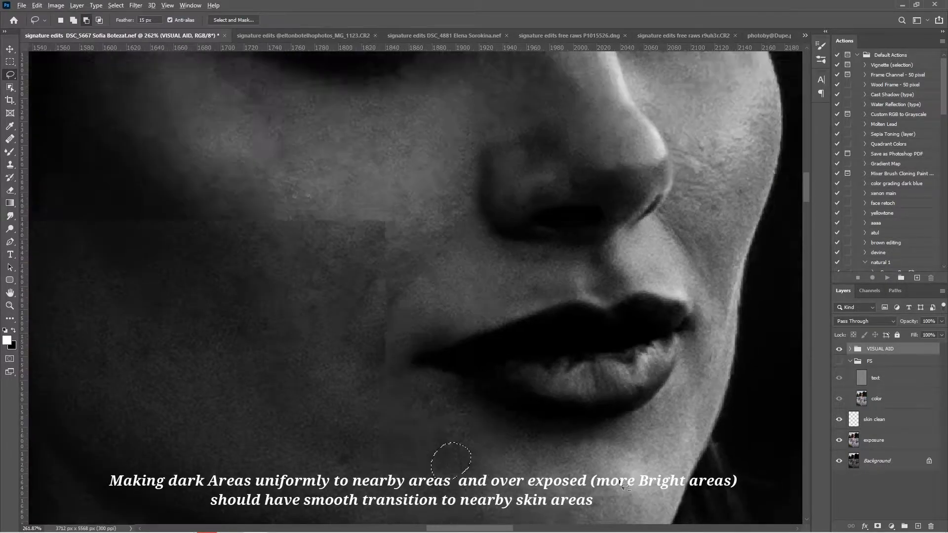
scroll(684, 197, up, 4)
mouse_move(737, 195)
mouse_down()
mouse_move(687, 219)
mouse_move(735, 225)
mouse_up()
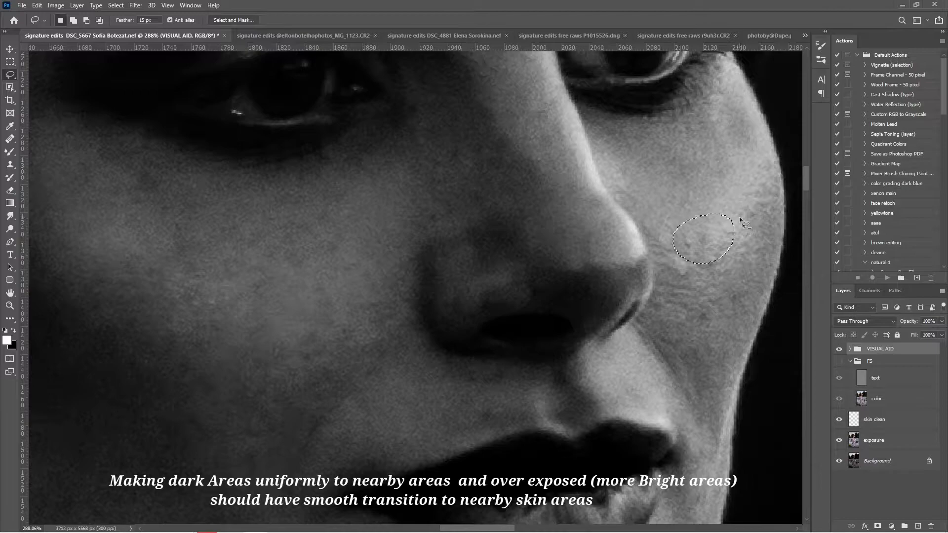
scroll(711, 197, down, 4)
scroll(613, 101, up, 2)
scroll(613, 100, down, 3)
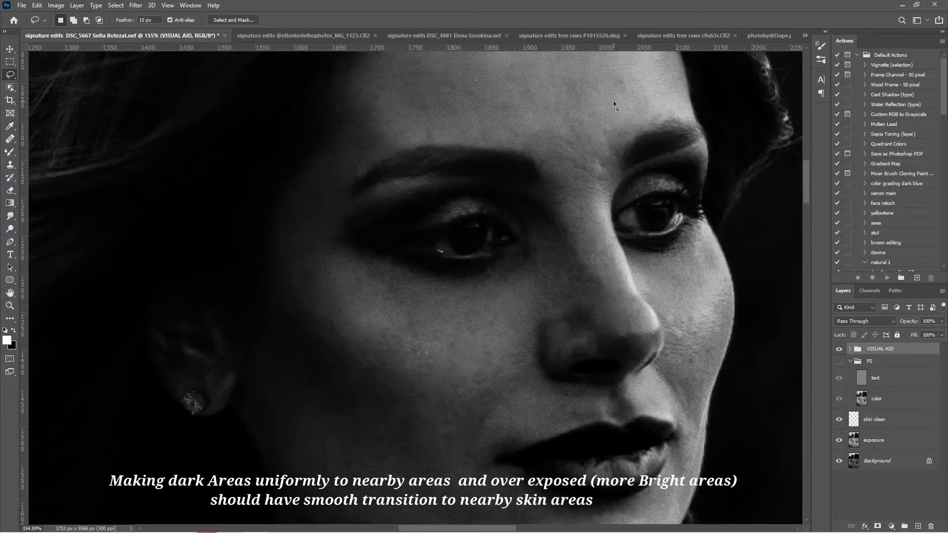
Step: Examine the whole image and outline the dark skin area on the upper arm
key(ctrl+0)
scroll(353, 342, up, 4)
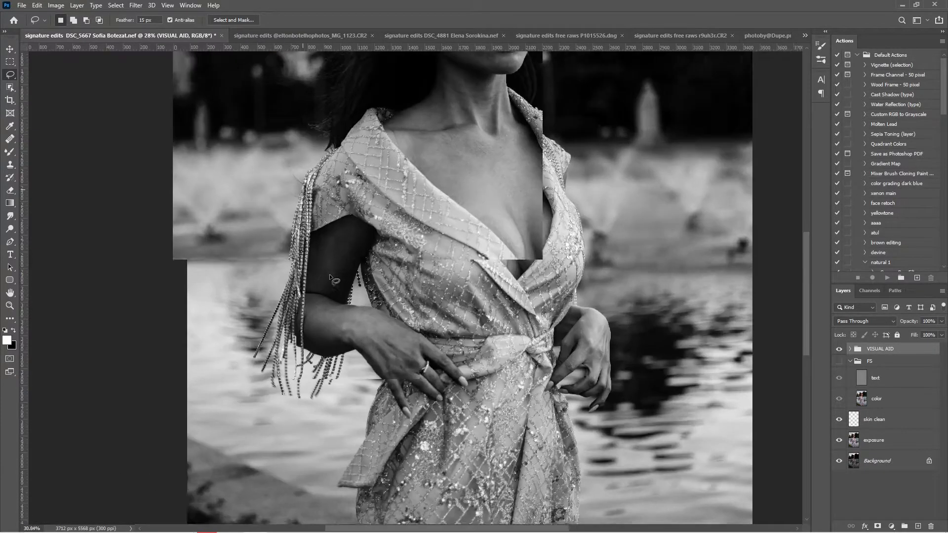
drag(332, 234, 321, 253)
drag(379, 238, 375, 218)
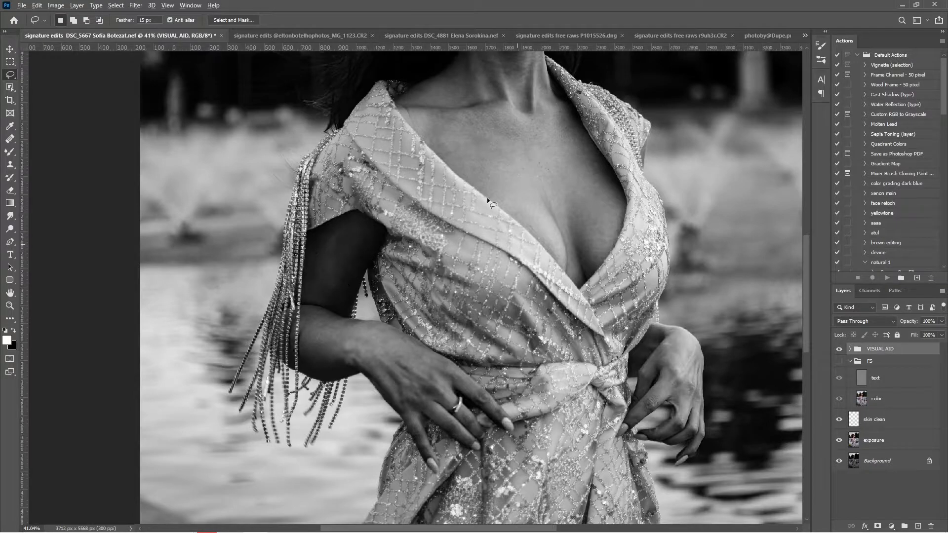
key(ctrl+0)
Step: Show the FS group again to check the retouched face and hide the VISUAL AID group
click(839, 361)
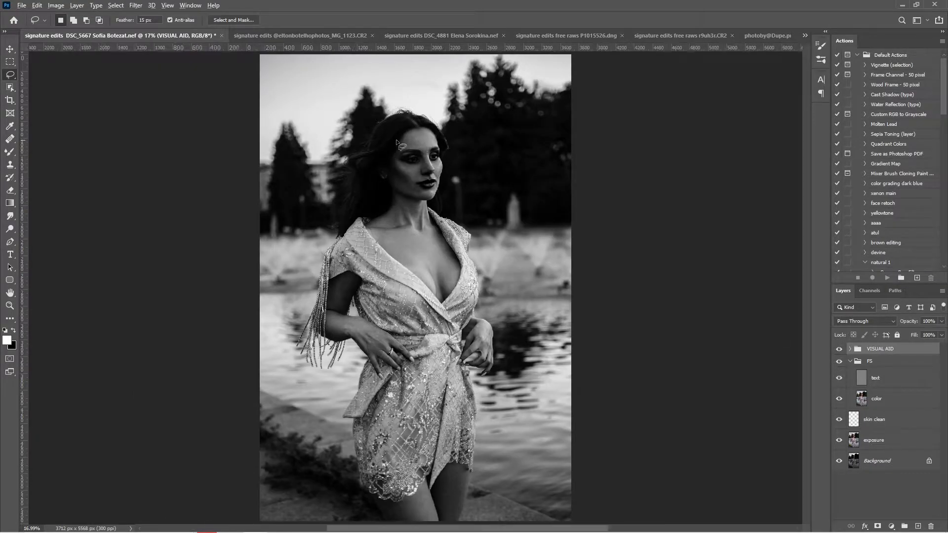
scroll(425, 153, up, 4)
scroll(458, 176, up, 2)
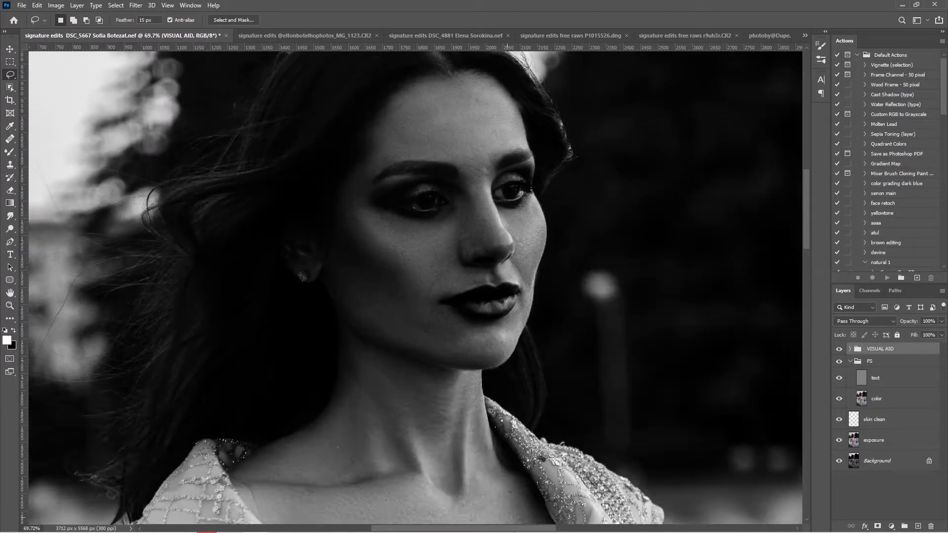
click(839, 350)
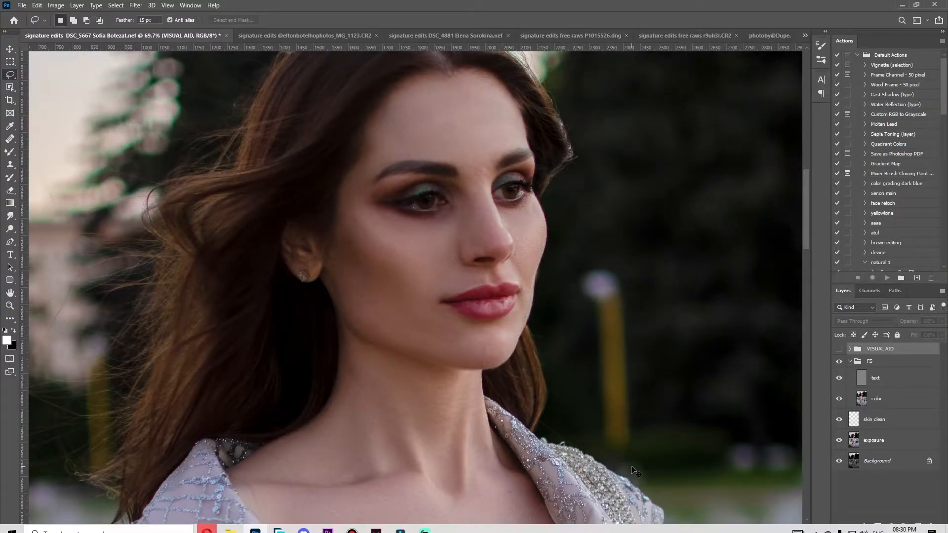
key(ctrl+0)
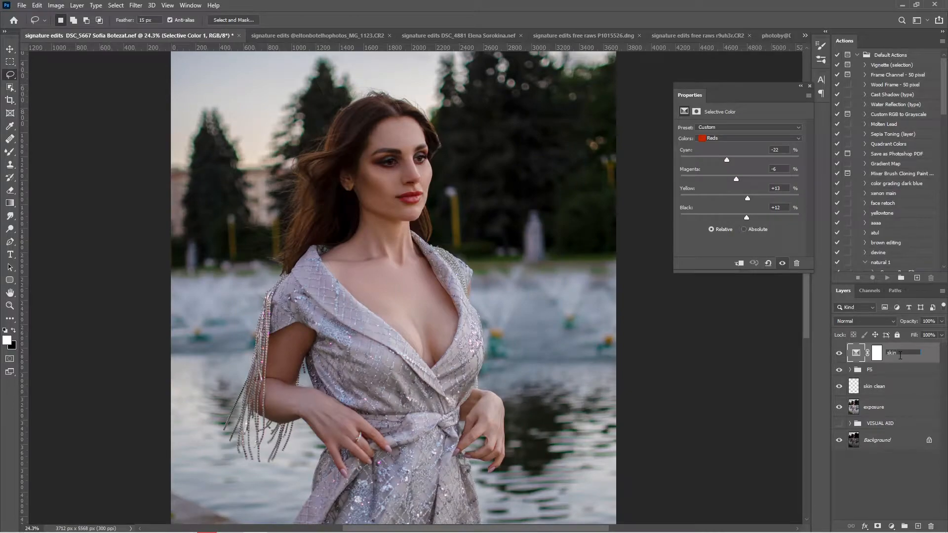
Step: Name the Selective Color adjustment layer skin and close its properties
key(Return)
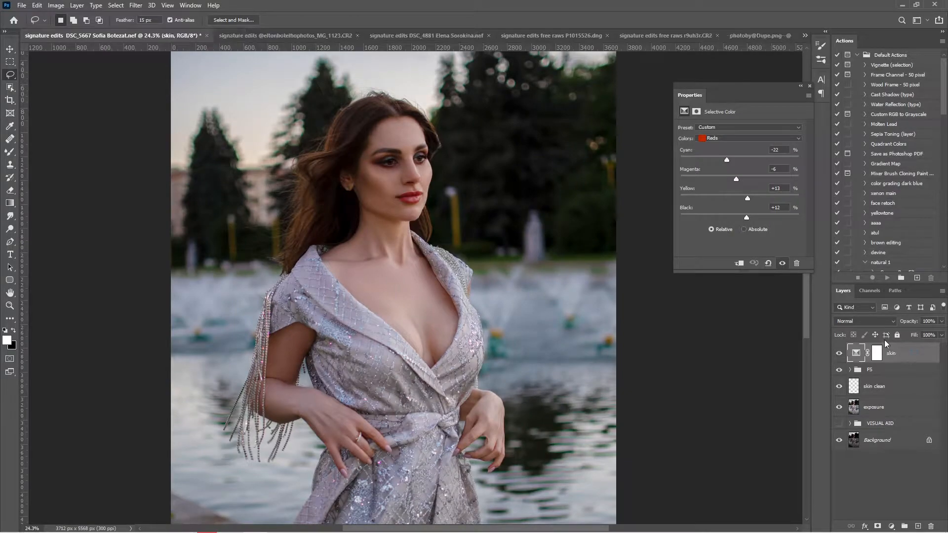
click(809, 86)
scroll(592, 364, down, 3)
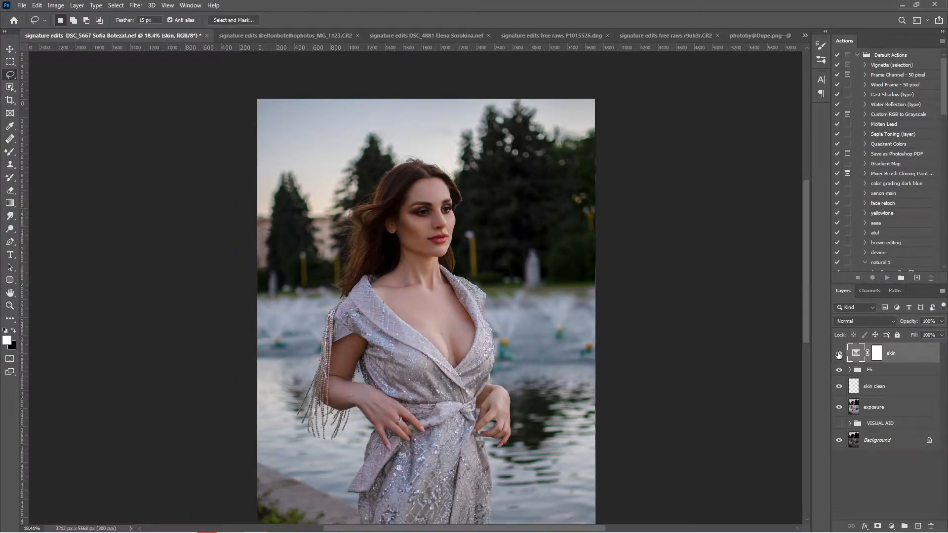
scroll(444, 224, up, 2)
scroll(442, 220, down, 2)
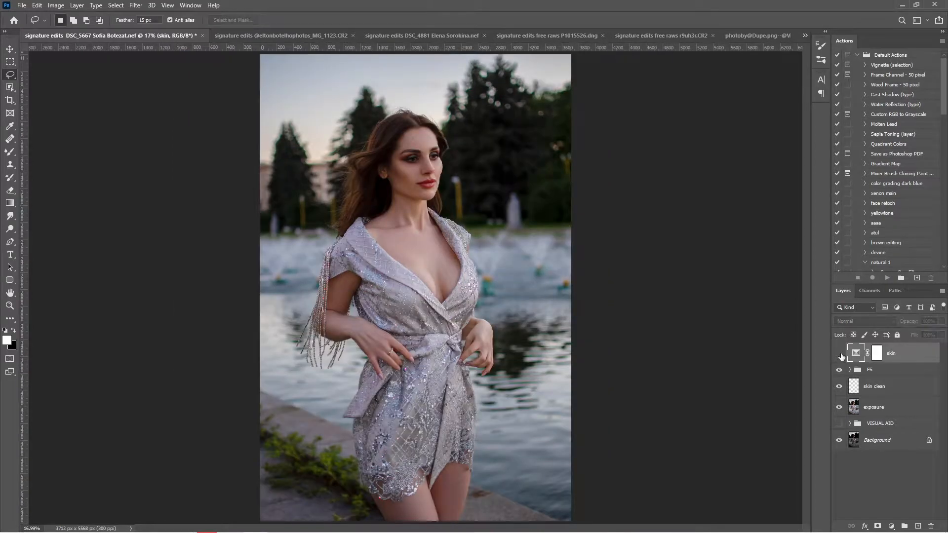
Step: Invert the skin layer's mask to black and paint white over the face with the Brush flow raised to 100%
click(876, 353)
key(ctrl+i)
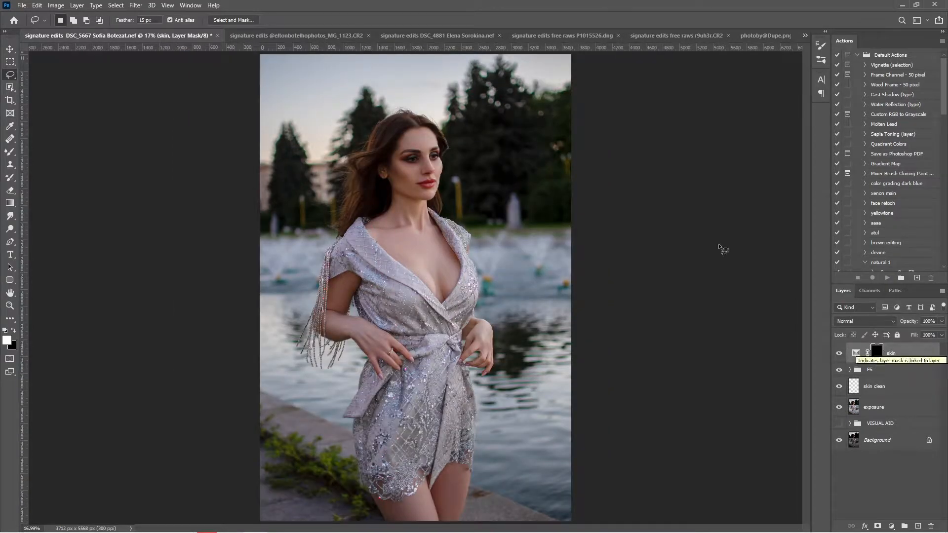
click(10, 151)
drag(386, 157, 395, 149)
click(289, 20)
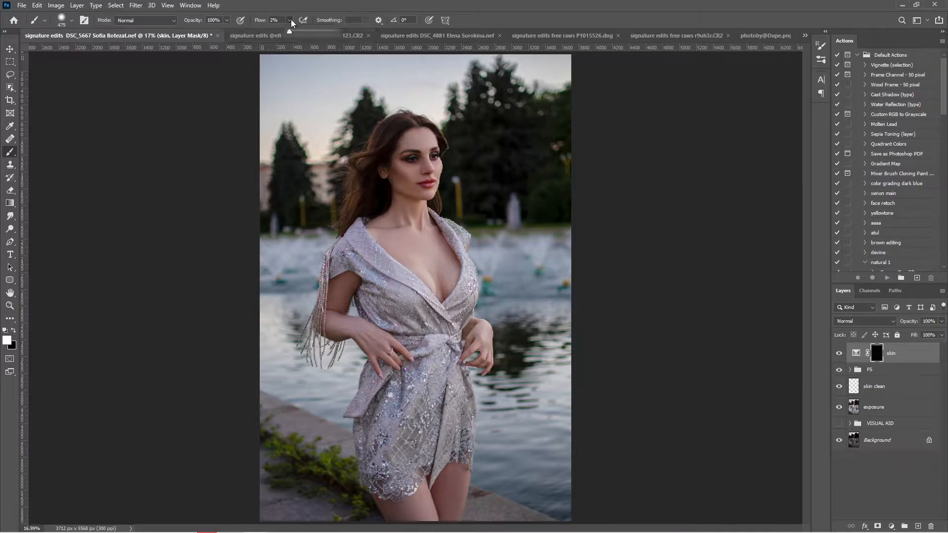
drag(285, 31, 340, 30)
drag(395, 184, 402, 185)
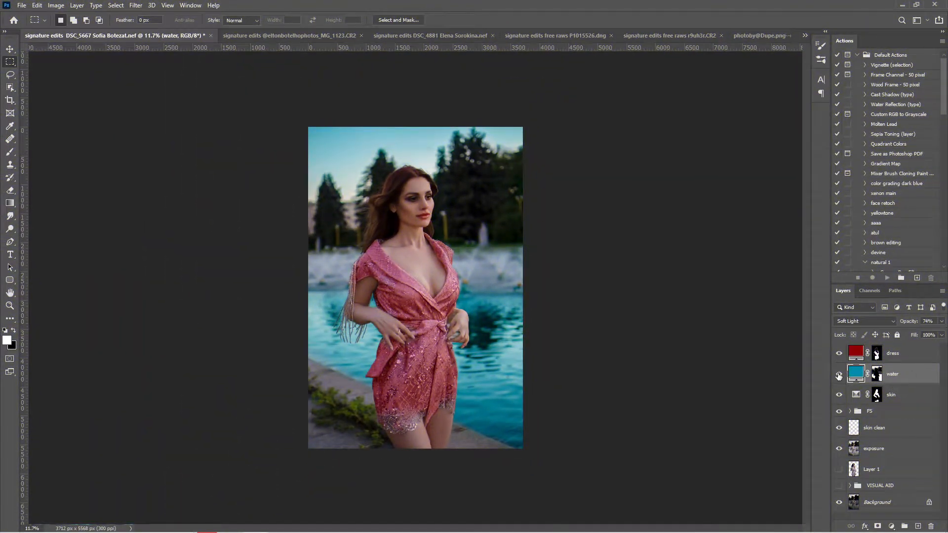
Step: Check the water layer's effect and change its solid fill color to dark teal 045b6e
click(838, 376)
click(838, 376)
double_click(856, 373)
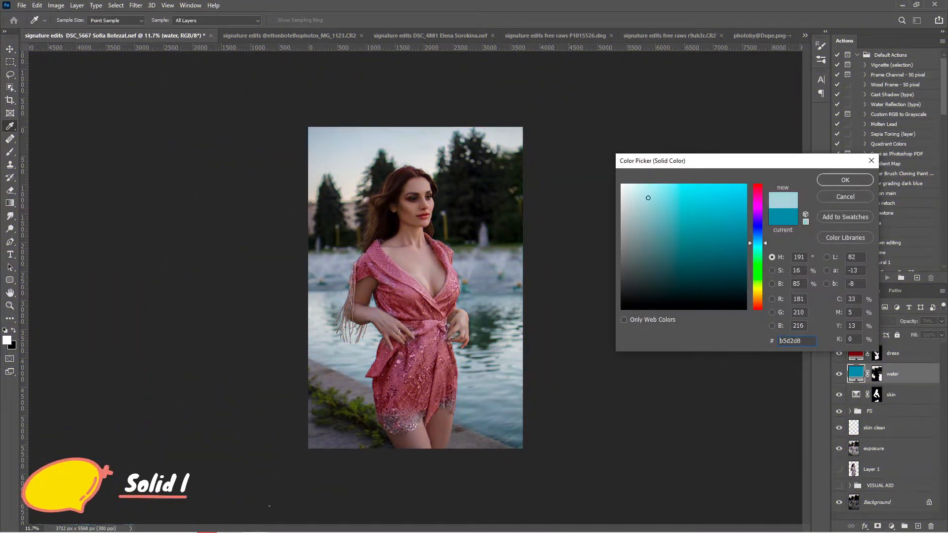
mouse_move(648, 198)
mouse_down()
mouse_move(737, 307)
mouse_move(731, 324)
mouse_move(758, 243)
mouse_up()
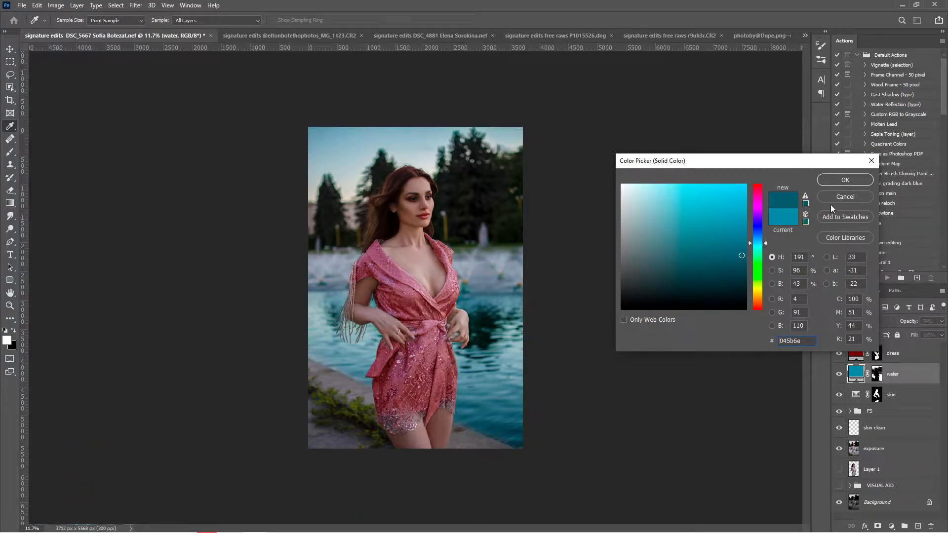
key(Return)
Step: Change the dress layer's solid fill to a dark crimson red by adjusting its hue and shade
double_click(855, 352)
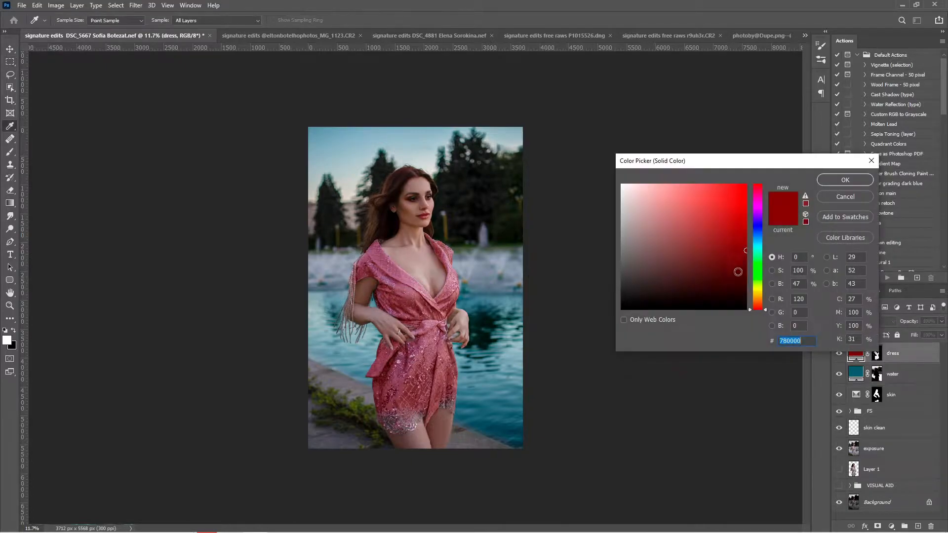
drag(760, 247, 759, 164)
drag(736, 260, 735, 254)
click(833, 182)
Step: Compare the image with and without the dress layer and view that layer's mask on its own
click(838, 353)
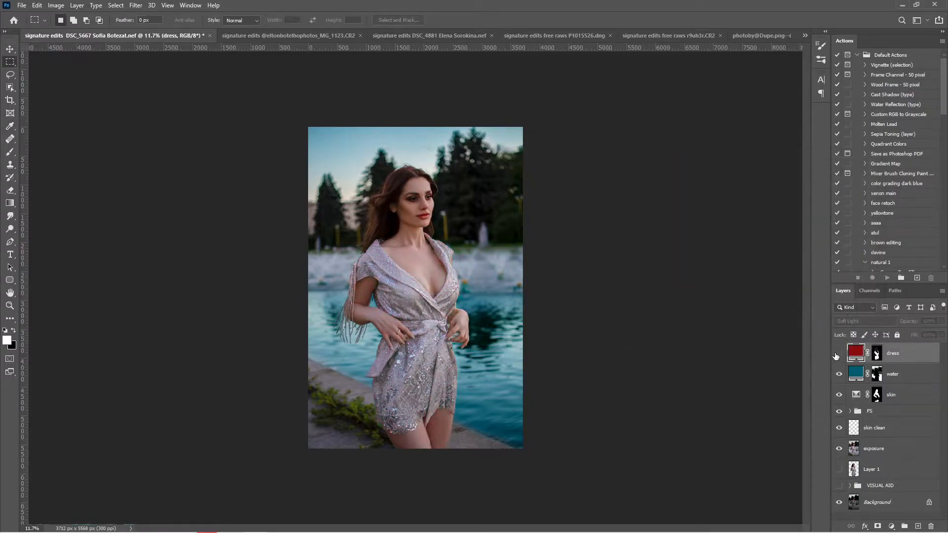
click(838, 353)
scroll(425, 293, up, 5)
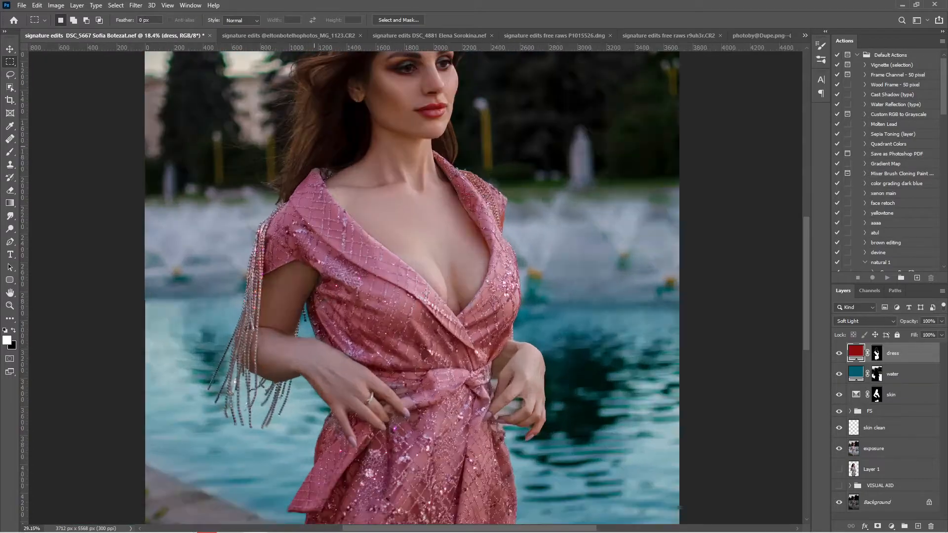
alt+click(877, 354)
scroll(595, 326, down, 3)
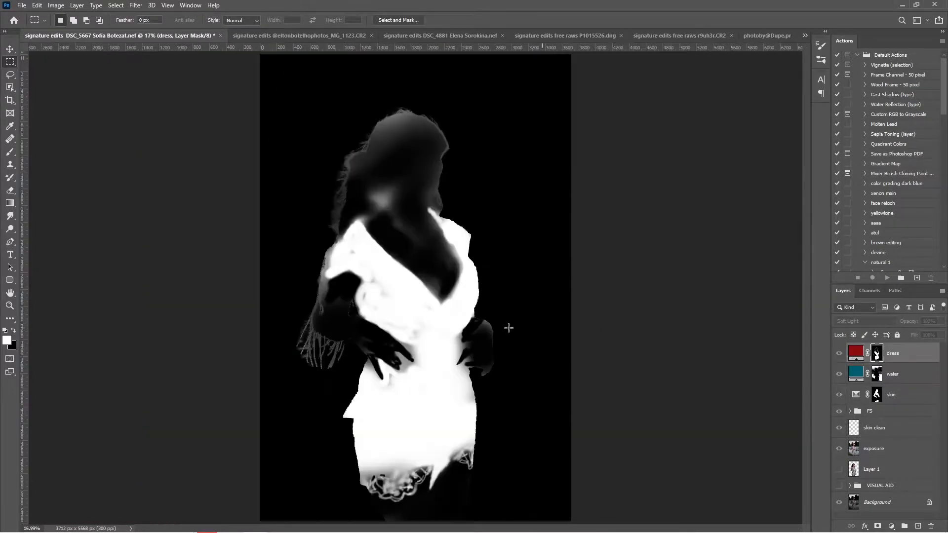
alt+click(877, 359)
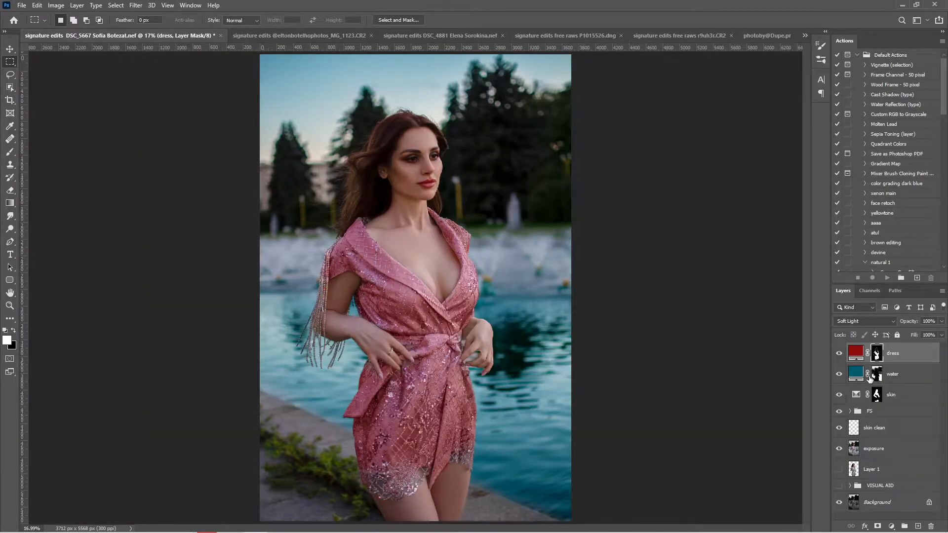
Step: View the water layer's mask on its own and compare the image with the water and dress layers off and on
alt+click(870, 378)
alt+click(875, 376)
click(840, 376)
click(840, 377)
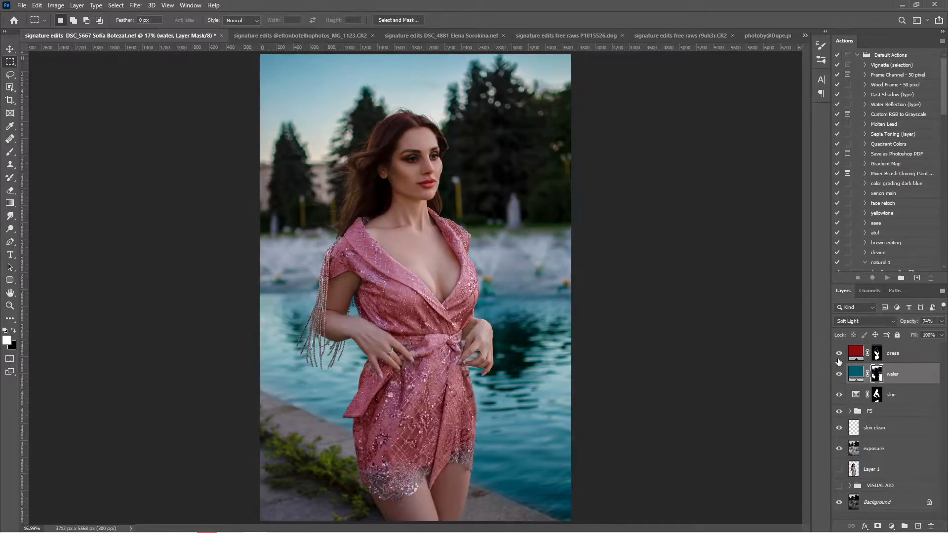
click(838, 355)
click(838, 355)
scroll(442, 236, down, 2)
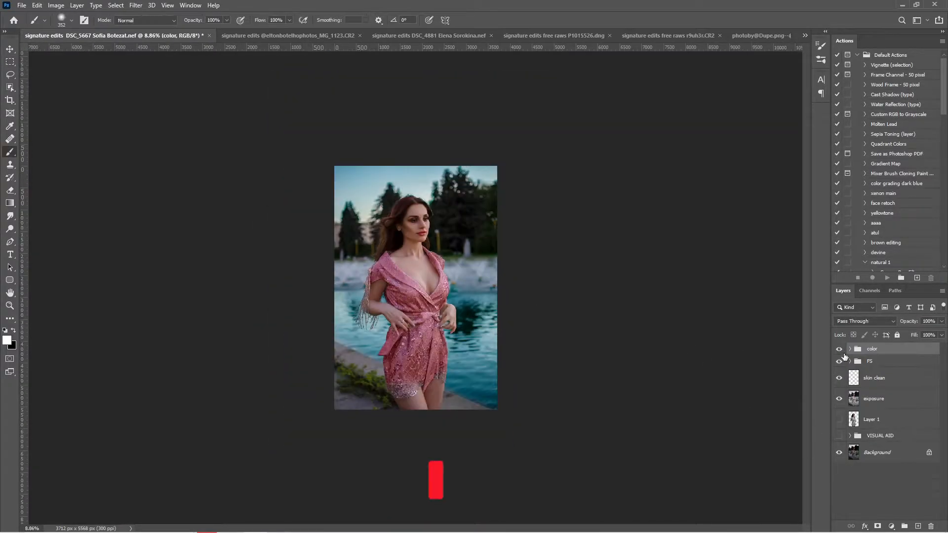
Step: Compare the image with and without the color group and review the skin and water layers inside it
click(839, 348)
click(838, 349)
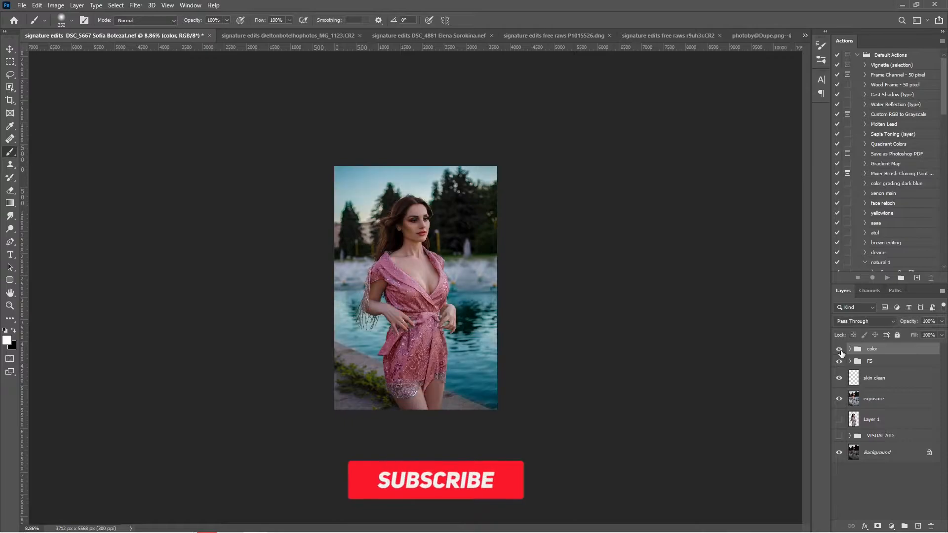
click(850, 349)
double_click(863, 407)
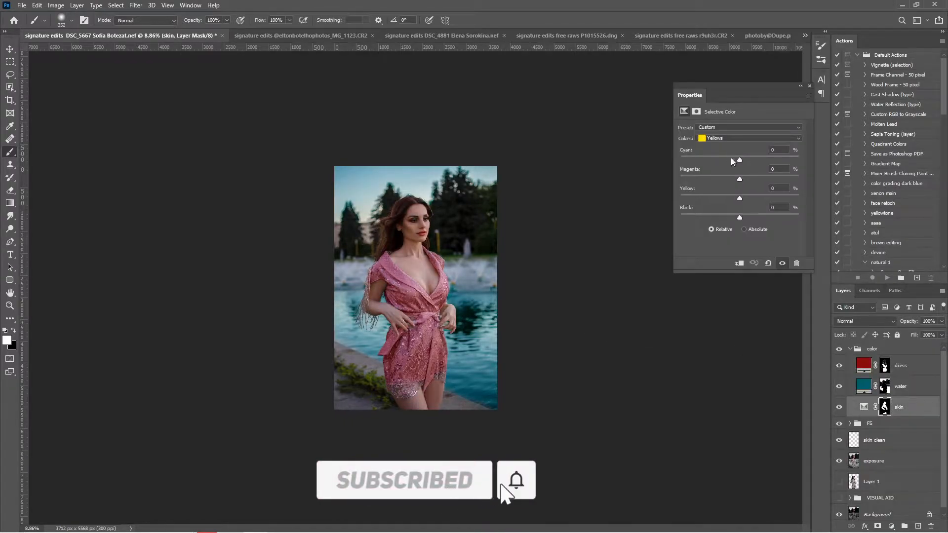
click(738, 138)
click(736, 147)
click(862, 390)
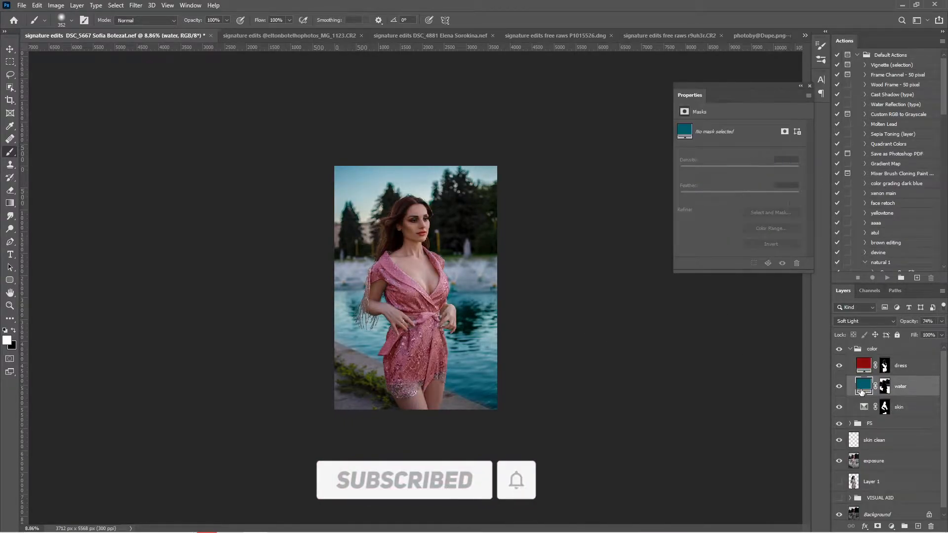
Step: Review the water layer on its own, view its mask, and compare the image with and without the layer
key(ctrl+0)
alt+click(839, 389)
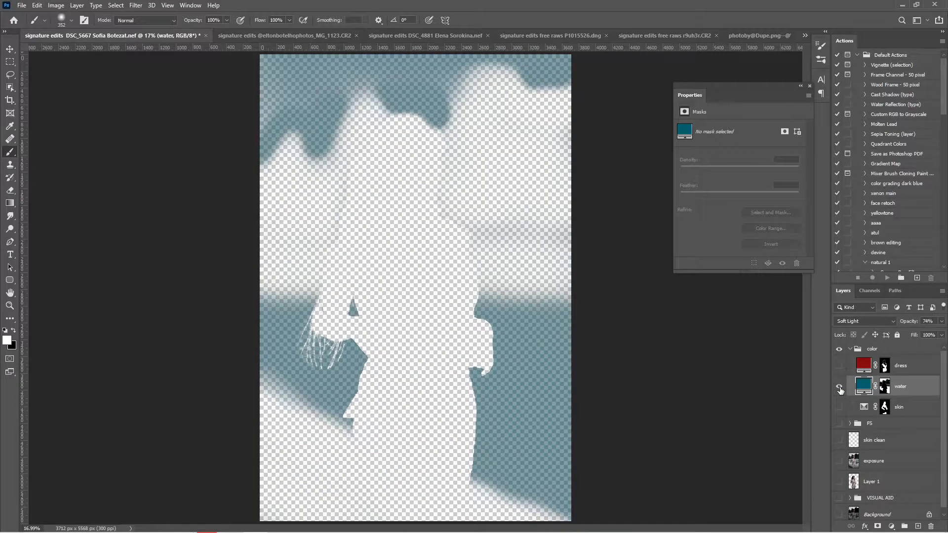
alt+click(840, 390)
alt+click(884, 387)
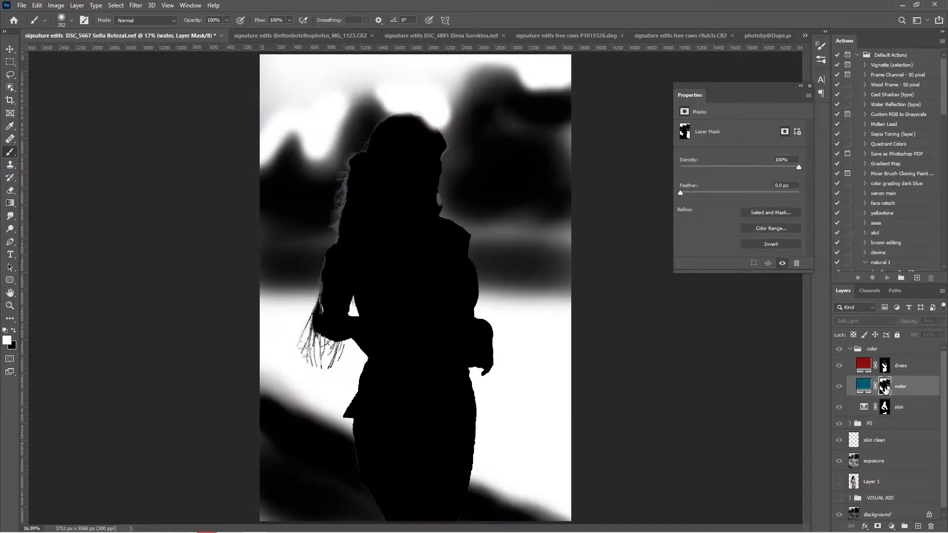
alt+click(884, 387)
click(840, 387)
click(840, 387)
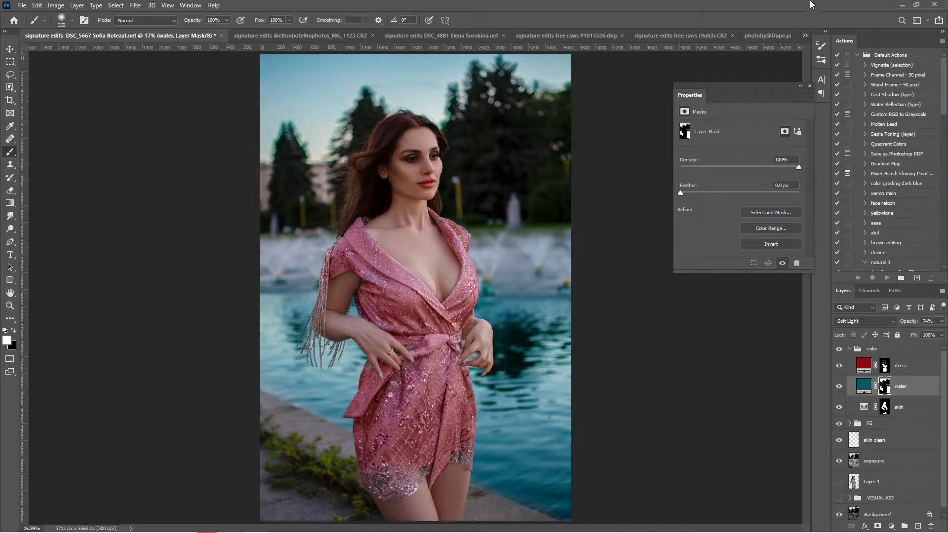
Step: Compare the image with and without the dress layer, then inspect its mask and its fill in isolation
click(810, 86)
click(881, 369)
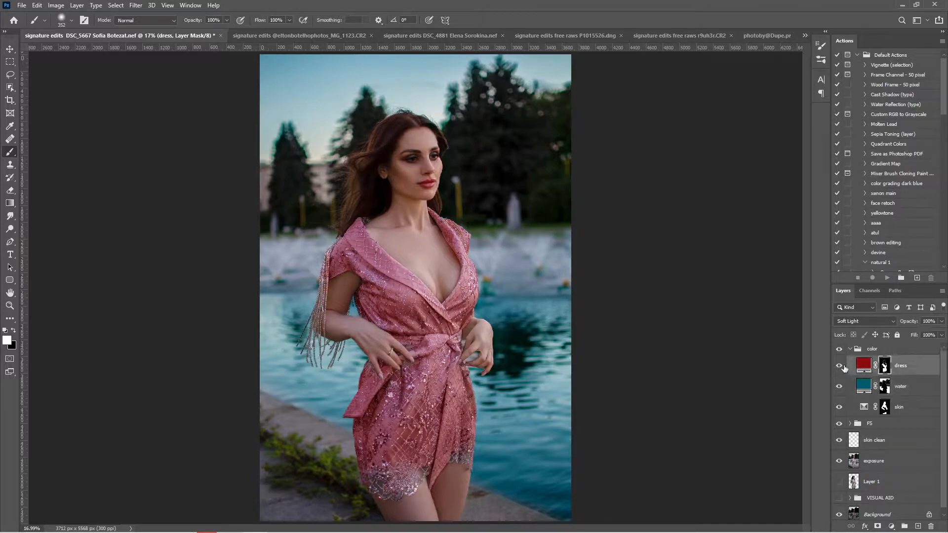
click(840, 366)
click(840, 366)
click(839, 366)
click(840, 365)
alt+click(884, 365)
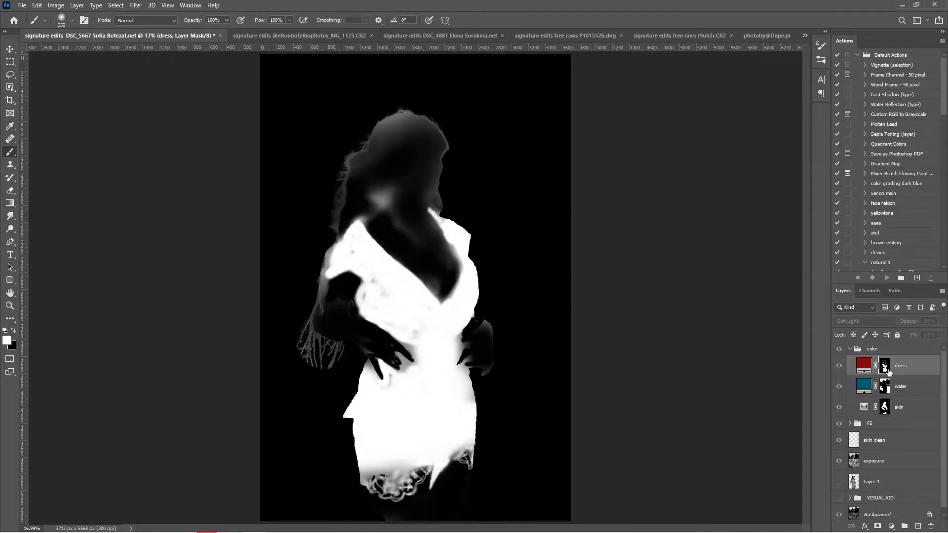
alt+click(884, 365)
click(858, 370)
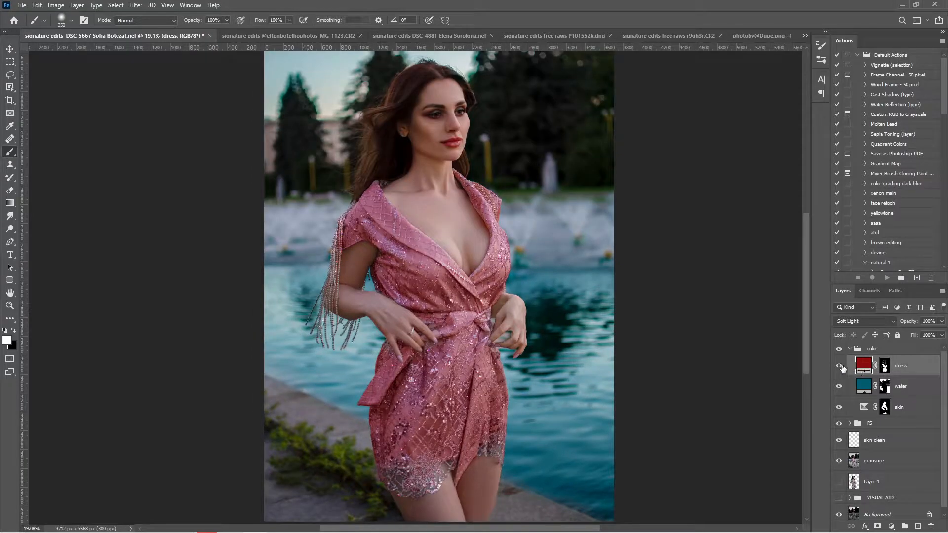
alt+click(839, 366)
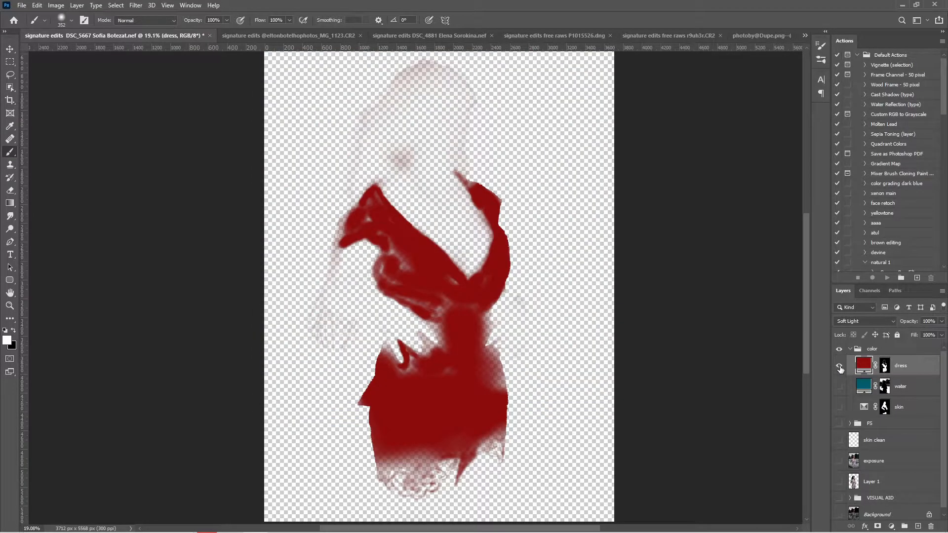
alt+click(840, 365)
Step: Collapse the color group and compare the image with and without it
scroll(670, 301, down, 2)
click(849, 348)
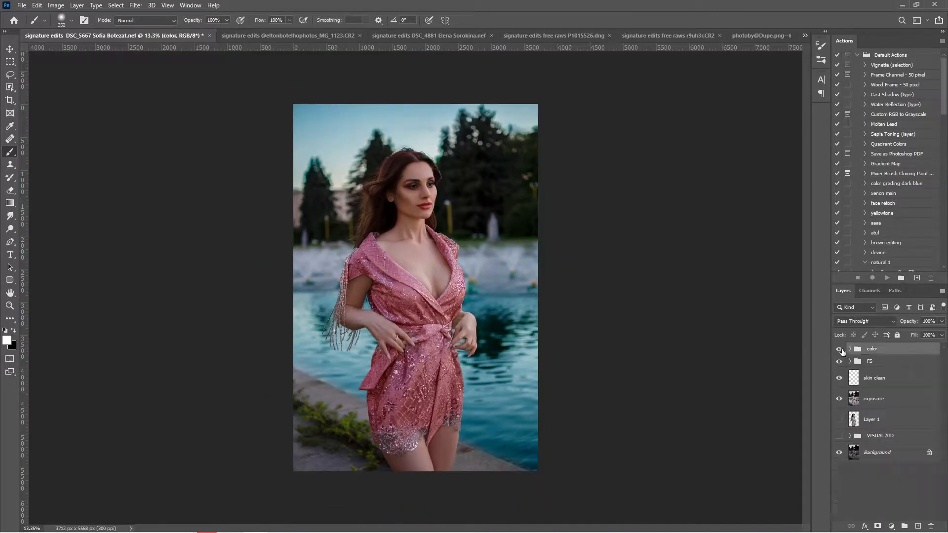
click(839, 349)
click(840, 349)
click(840, 349)
click(839, 350)
Step: Create a new layer named highlights above the color group, in Soft Light mode and filled with 50% gray
scroll(666, 284, down, 1)
click(77, 6)
mouse_move(82, 15)
click(197, 15)
click(275, 92)
click(267, 227)
text(highlights)
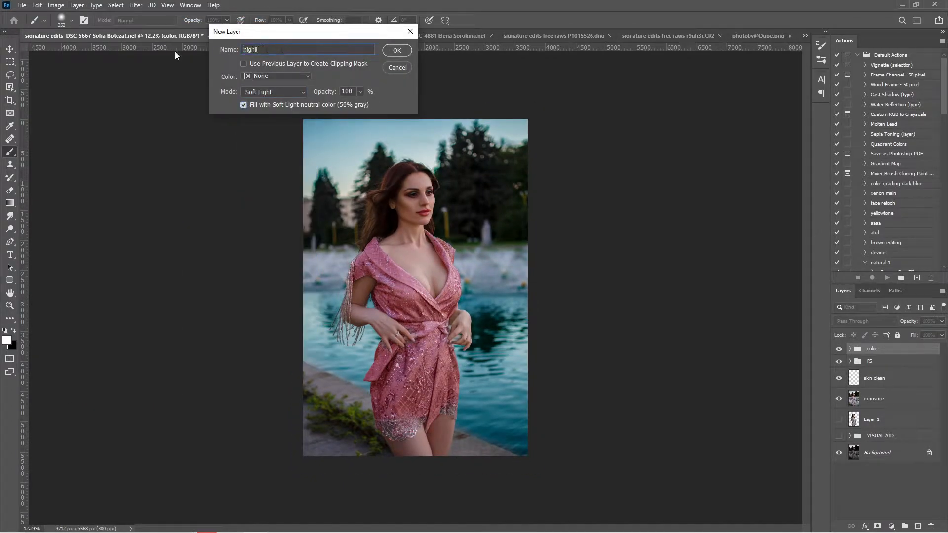
key(Return)
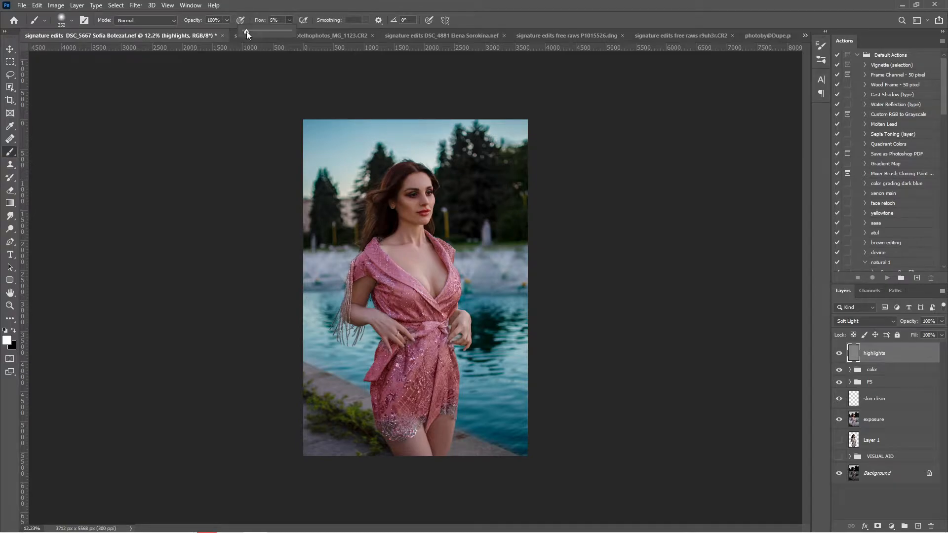
Step: Brighten both irises with a small white brush at 49% flow on the highlights layer
drag(247, 31, 245, 31)
scroll(400, 157, up, 15)
mouse_move(478, 175)
mouse_down()
mouse_move(412, 184)
mouse_move(256, 178)
mouse_move(282, 173)
mouse_up()
scroll(271, 153, up, 2)
scroll(296, 153, up, 1)
click(290, 20)
drag(290, 31, 337, 31)
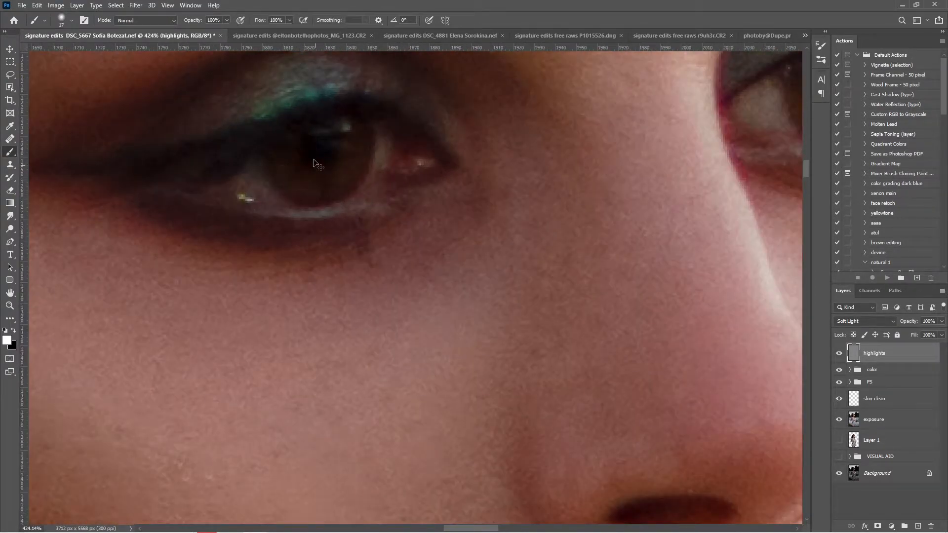
mouse_move(288, 161)
mouse_down()
mouse_move(351, 152)
mouse_move(290, 167)
mouse_up()
drag(419, 156, 293, 170)
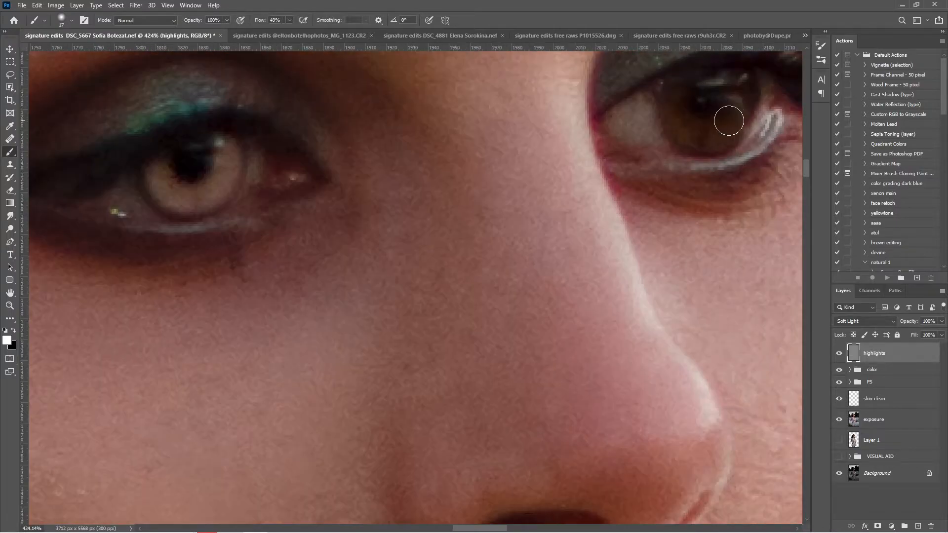
drag(728, 122, 674, 109)
mouse_move(751, 89)
mouse_down()
mouse_move(732, 134)
mouse_move(703, 153)
mouse_up()
Step: Add a blue Solid Color fill layer above the highlights layer and set its blend mode to Color
click(891, 526)
click(883, 351)
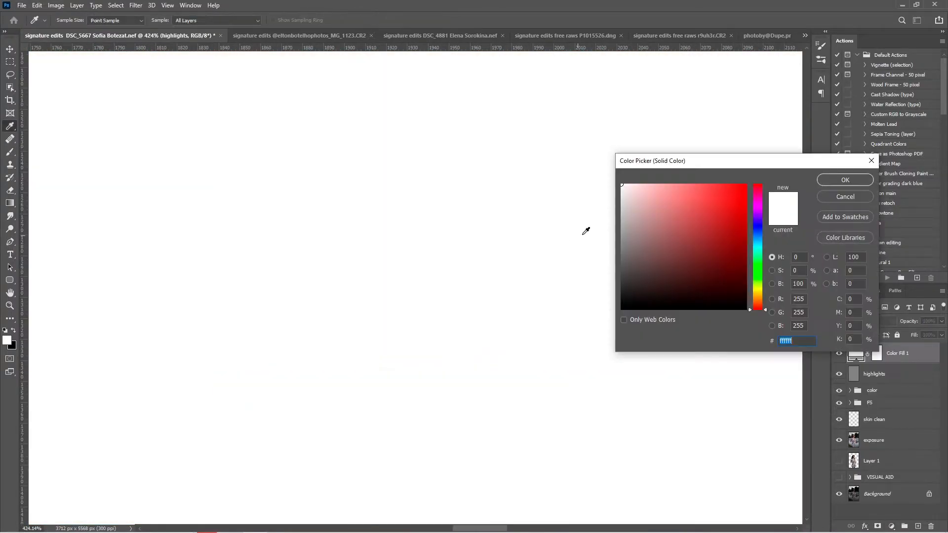
click(757, 234)
click(742, 215)
click(845, 180)
click(864, 321)
click(846, 517)
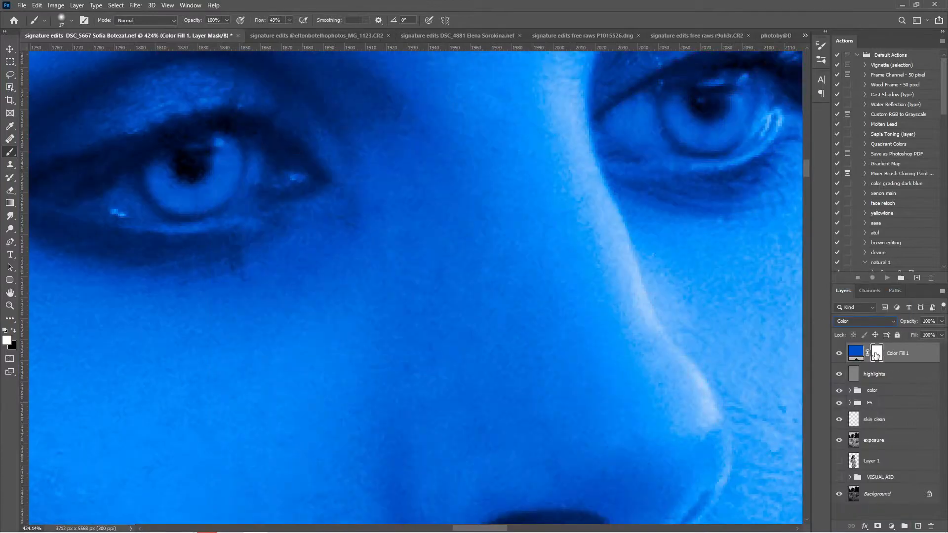
Step: Invert the blue fill layer's mask, paint the color into both irises, and set the blend mode to Soft Light
key(ctrl+i)
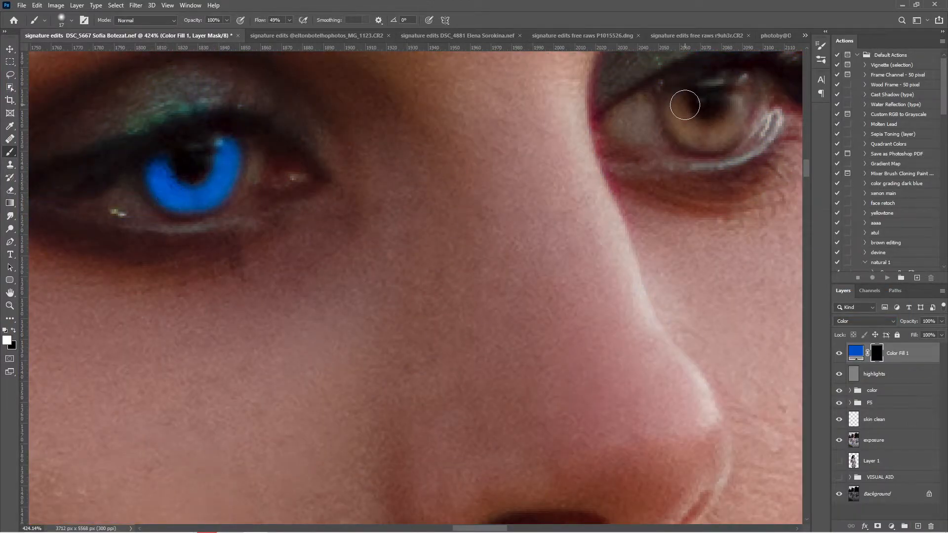
mouse_move(685, 104)
mouse_down()
mouse_move(690, 129)
mouse_move(743, 110)
mouse_up()
click(865, 320)
click(854, 413)
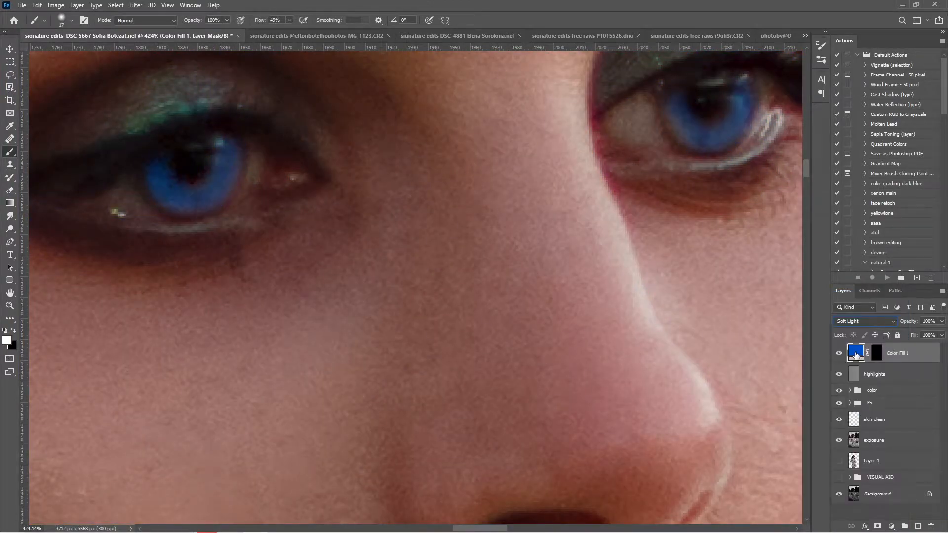
Step: Recolor the eye fill layer, trying teal and sampled tones before settling on a medium blue
double_click(856, 353)
drag(757, 252, 758, 245)
click(835, 182)
key(ctrl+0)
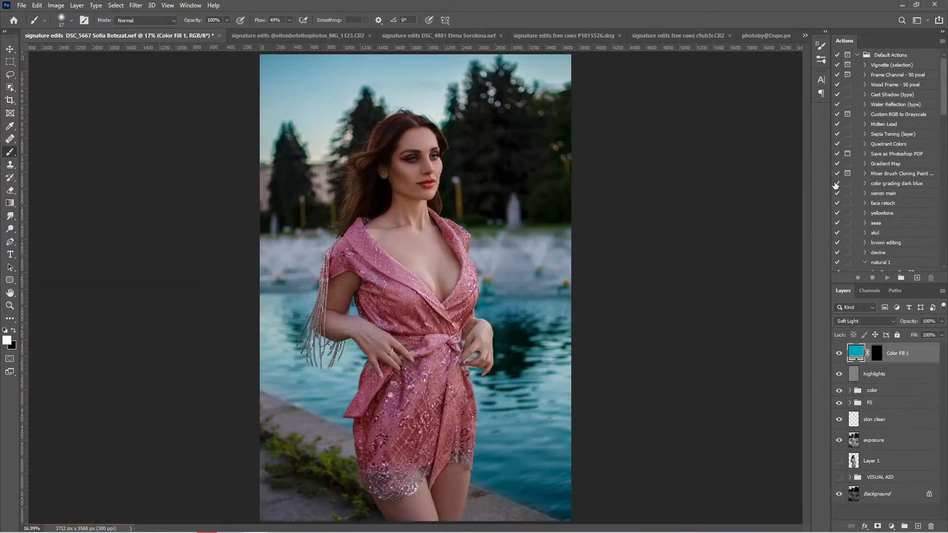
double_click(845, 357)
click(547, 430)
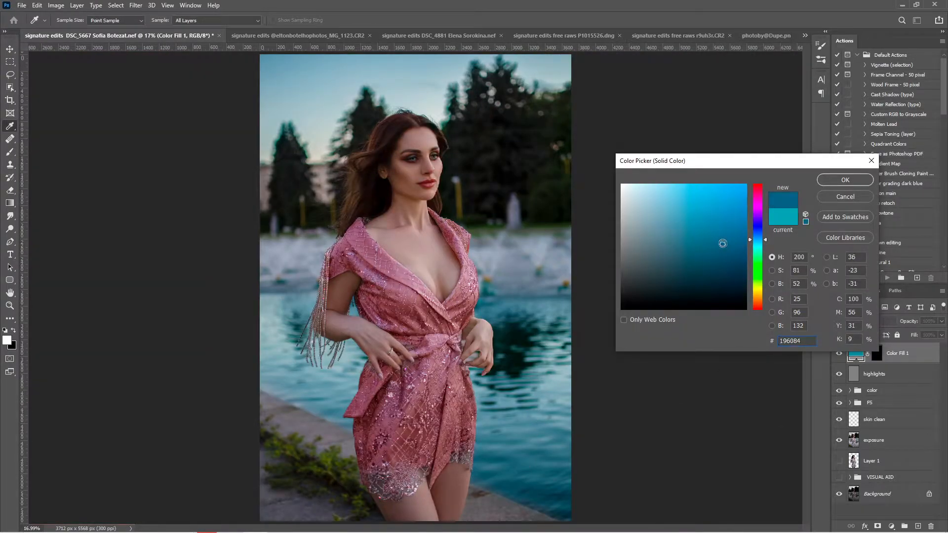
click(393, 287)
click(543, 444)
click(708, 229)
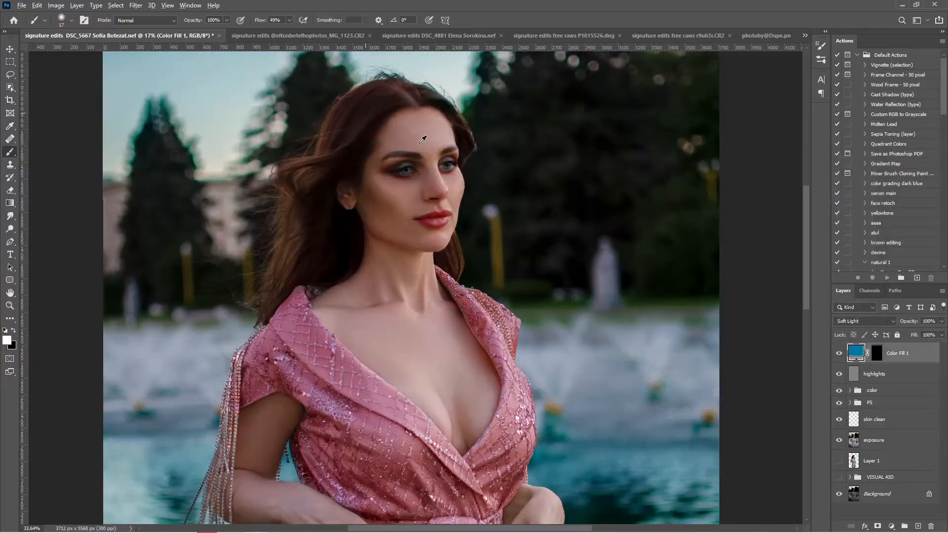
scroll(422, 139, up, 5)
click(941, 322)
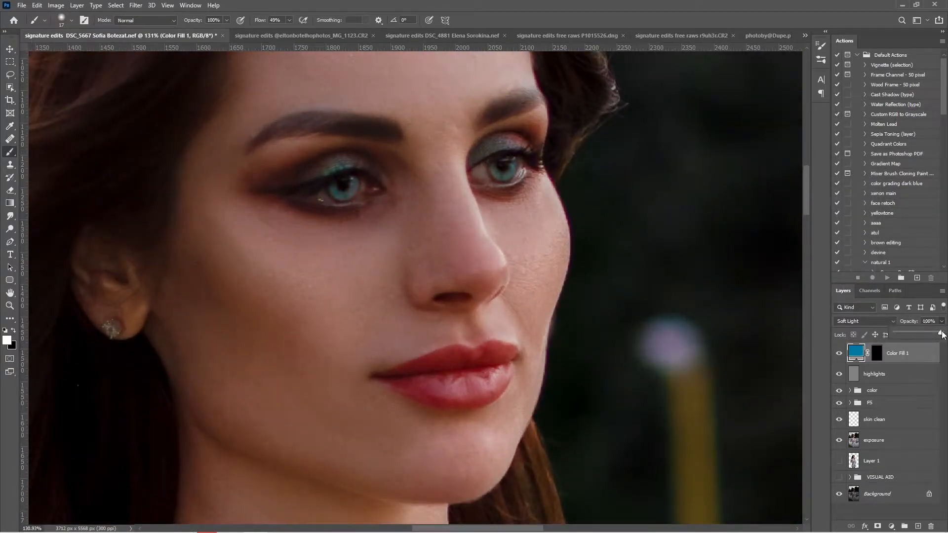
Step: Darken the inner edge of the first iris with a black brush at reduced flow on the highlights layer
click(870, 373)
scroll(359, 178, up, 6)
key(x)
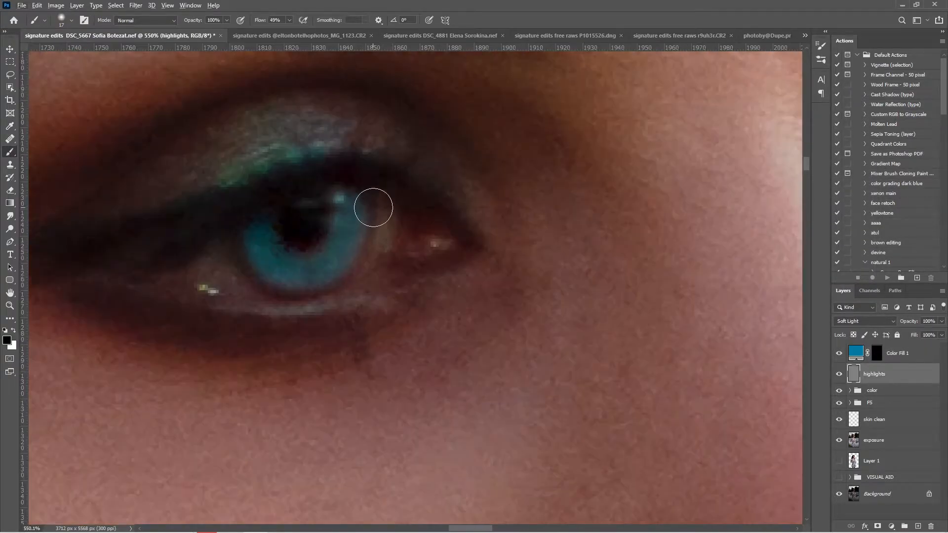
click(372, 217)
key(ctrl+z)
drag(289, 20, 270, 31)
drag(382, 236, 373, 237)
scroll(372, 240, up, 1)
Step: Set the brush flow to 3% and subtly darken the pupil and iris areas of both eyes
drag(289, 20, 276, 32)
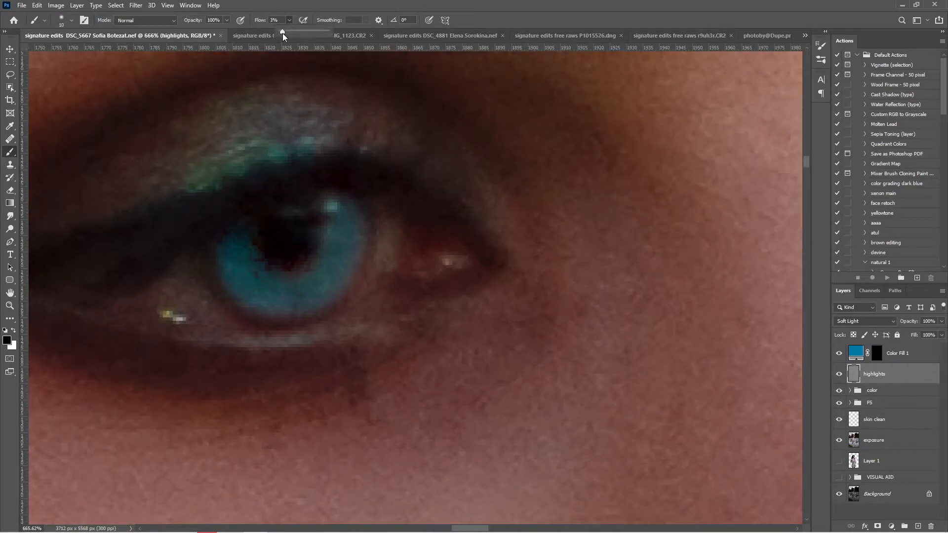
drag(324, 227, 327, 227)
key(x)
key(x)
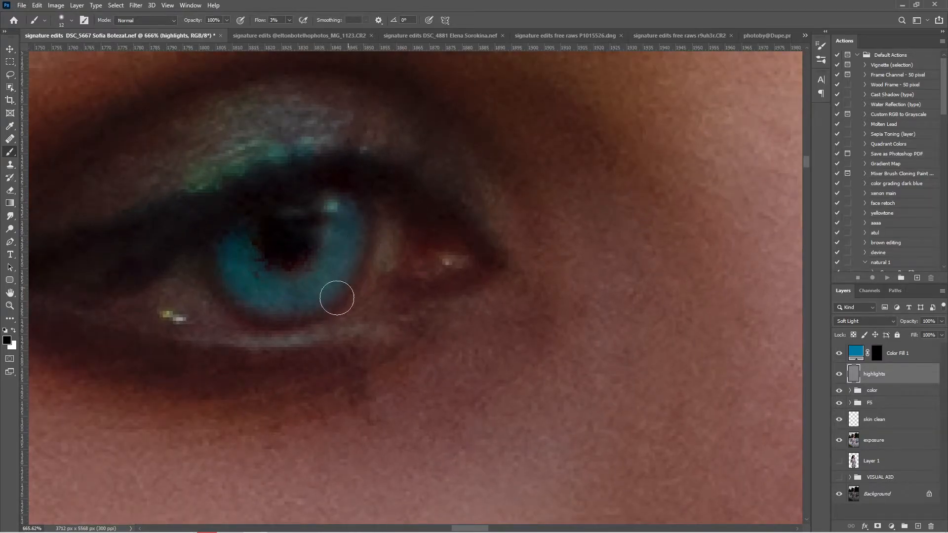
mouse_move(239, 259)
mouse_down()
mouse_move(226, 251)
mouse_move(345, 233)
mouse_move(326, 224)
mouse_up()
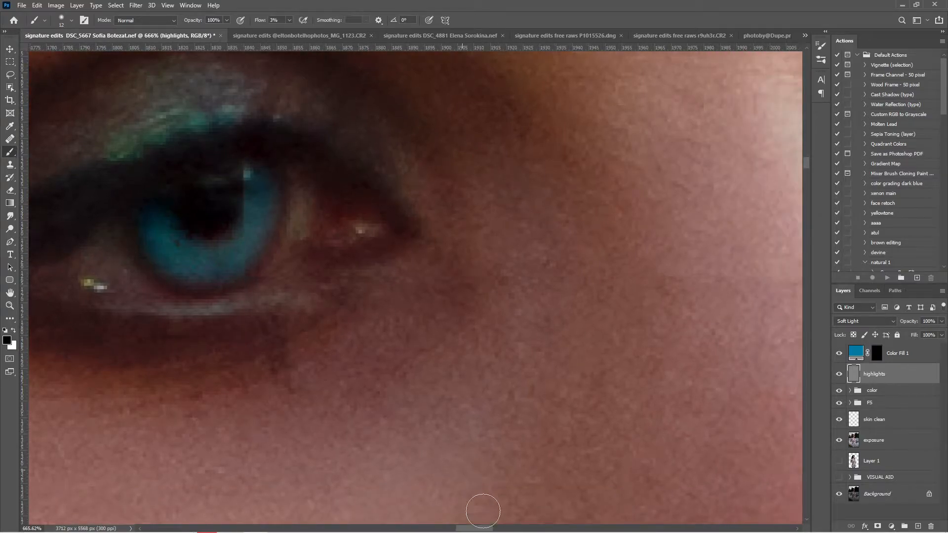
drag(482, 528, 517, 528)
mouse_move(264, 125)
mouse_down()
mouse_move(250, 155)
mouse_move(315, 176)
mouse_move(370, 99)
mouse_move(303, 175)
mouse_move(249, 131)
mouse_up()
key(ctrl+0)
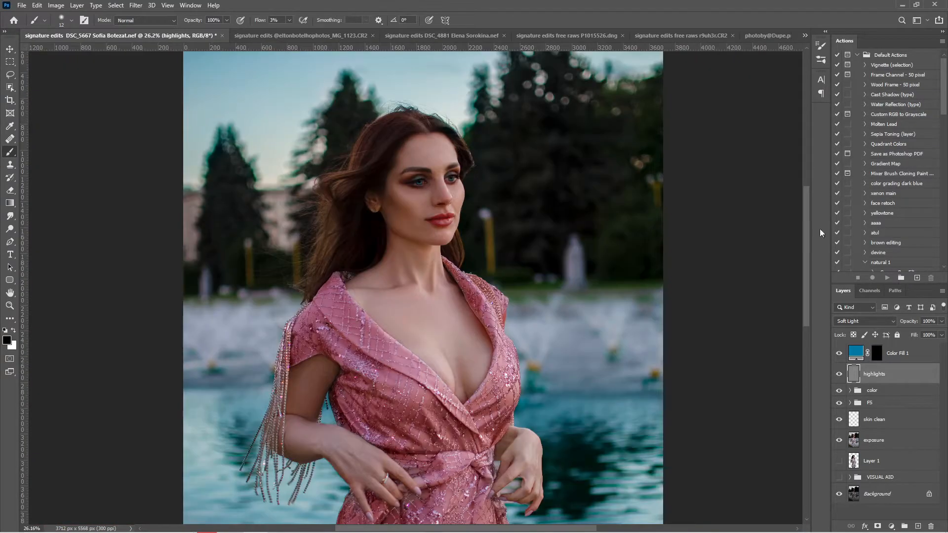
Step: Lower the highlights layer's opacity to 58%
click(839, 352)
click(921, 333)
scroll(529, 179, up, 5)
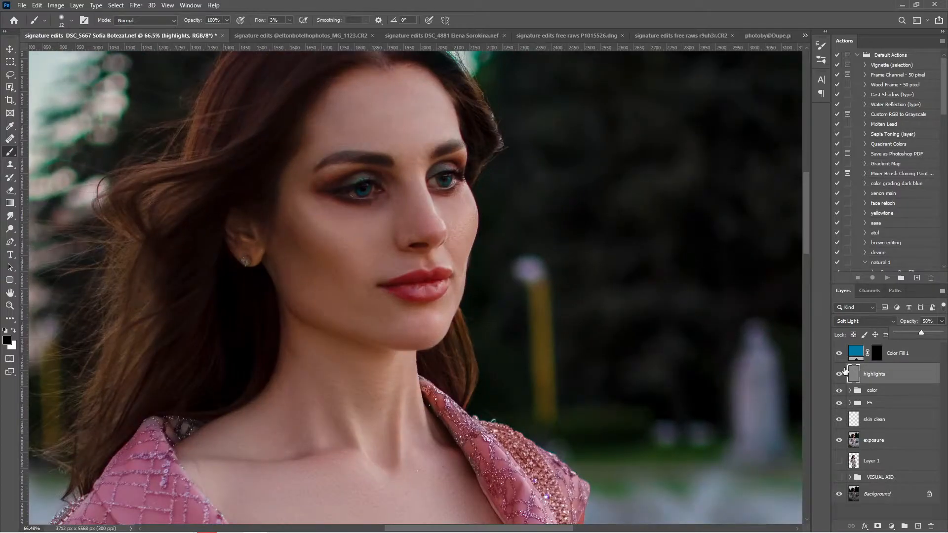
Step: Stamp the visible image onto a merged layer above Color Fill 1 and delete the extra merged copy, Group 1
click(926, 354)
shift+click(903, 356)
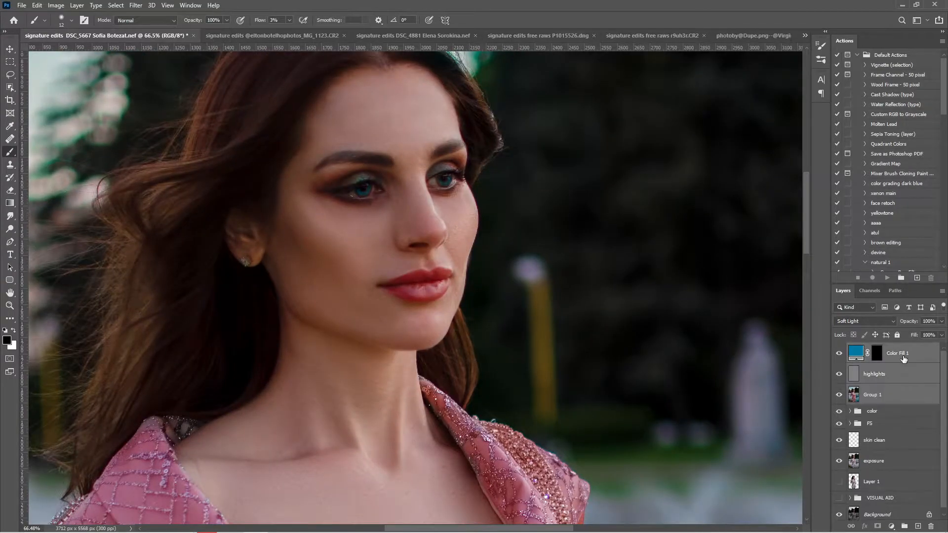
key(ctrl+alt+shift+e)
click(890, 417)
key(Delete)
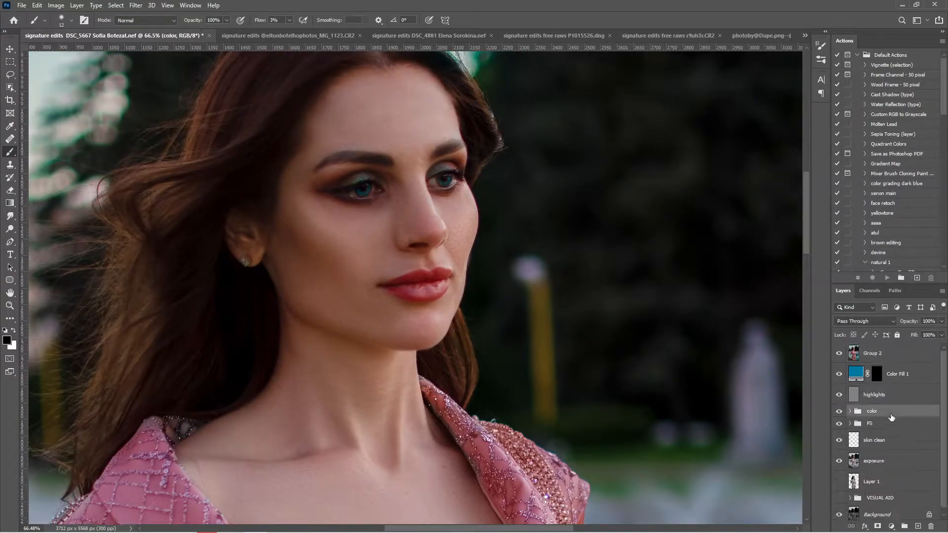
Step: Apply the Camera Raw Filter to the merged layer with Texture +20 and Clarity +33
click(881, 356)
click(134, 6)
click(176, 78)
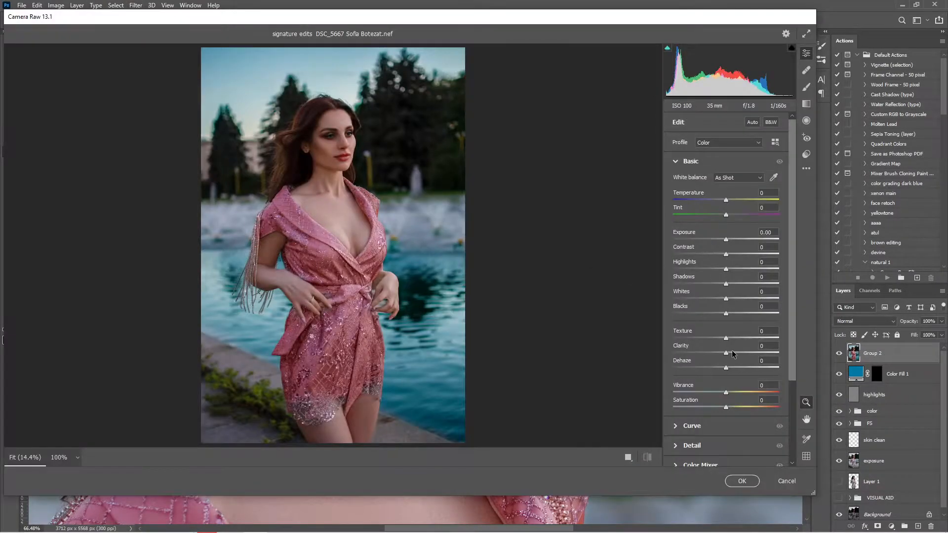
click(334, 134)
drag(725, 339, 741, 356)
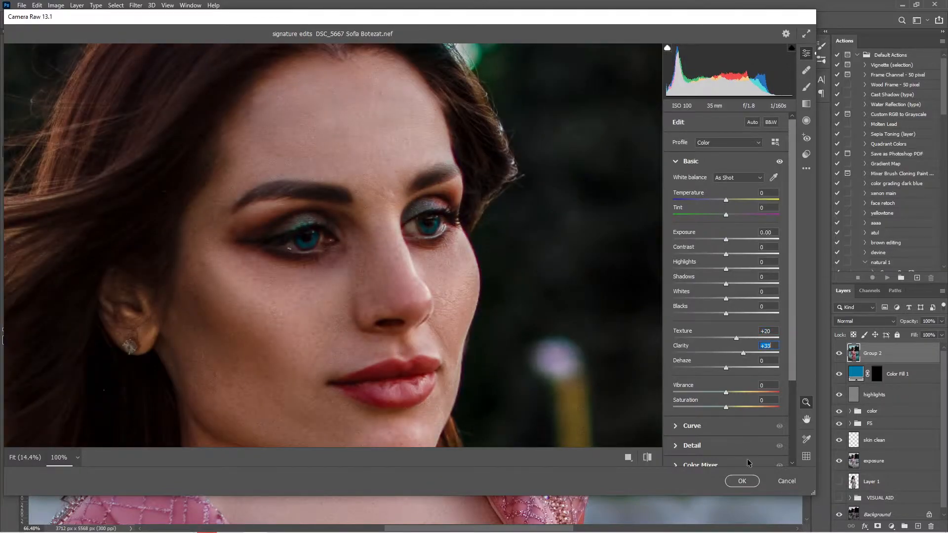
click(745, 480)
Step: Hide the sharpened merged layer with a black mask and paint it back over the eyes at 100% brush flow
alt+click(877, 526)
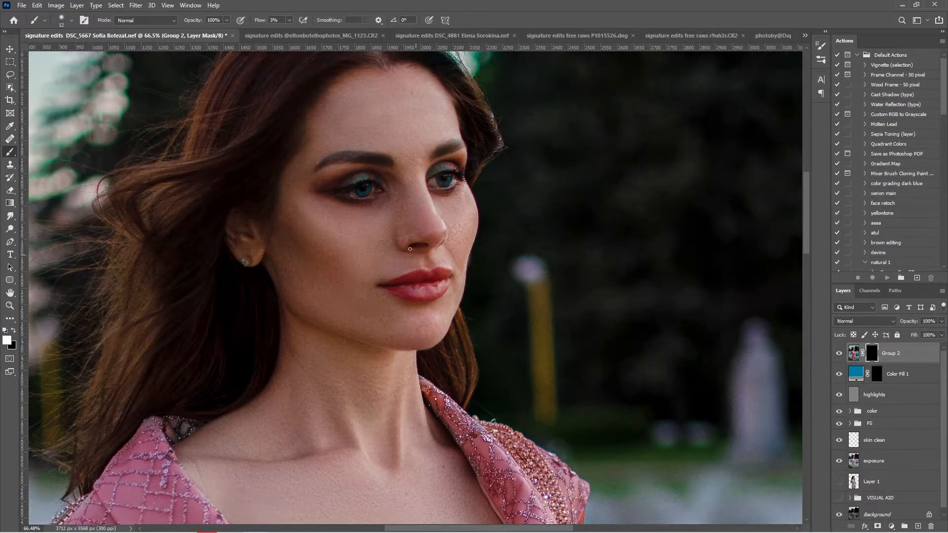
scroll(352, 196, up, 5)
scroll(352, 196, up, 3)
key(bracketright)
key(bracketright)
click(289, 20)
drag(287, 32, 334, 33)
drag(357, 221, 331, 231)
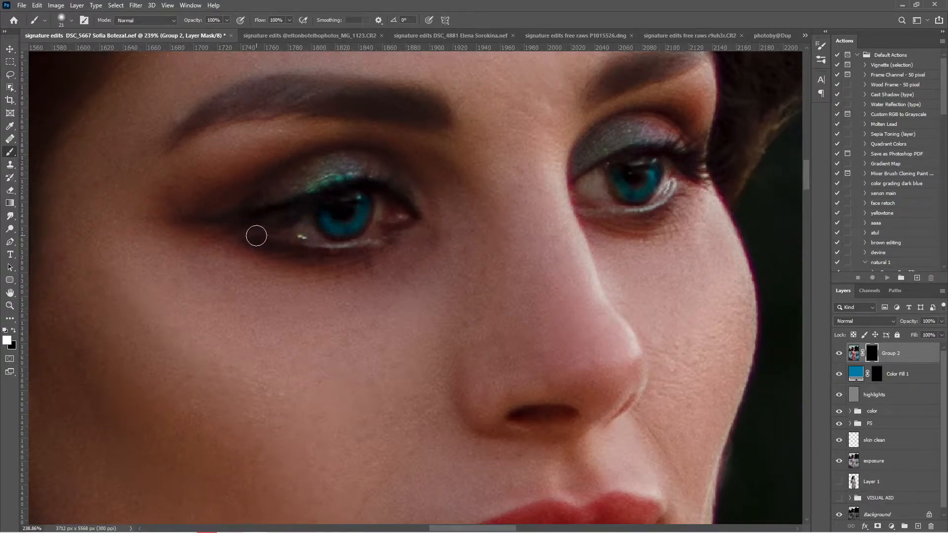
key(ctrl+0)
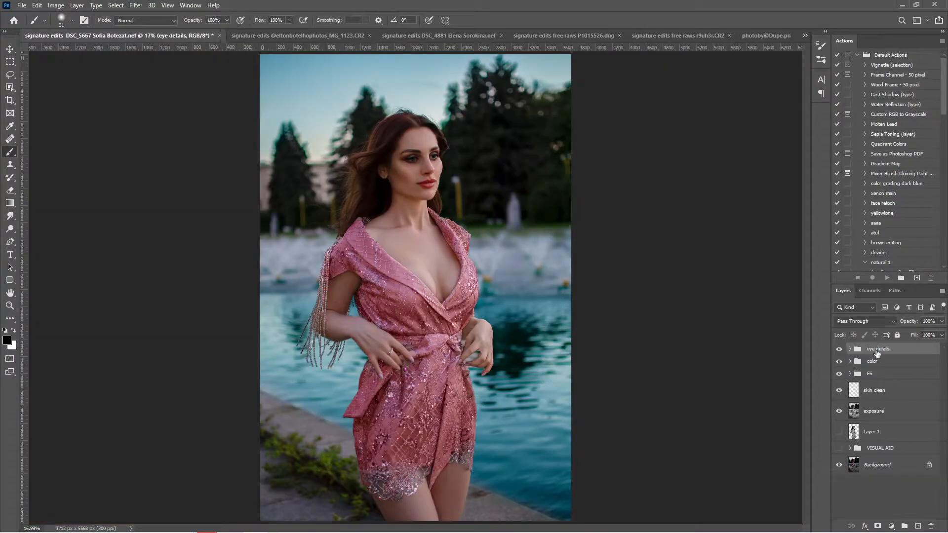
Step: Create a Soft Light layer named highlights, filled with 50% gray, above the eye details group
click(74, 7)
mouse_move(86, 16)
click(208, 15)
click(273, 91)
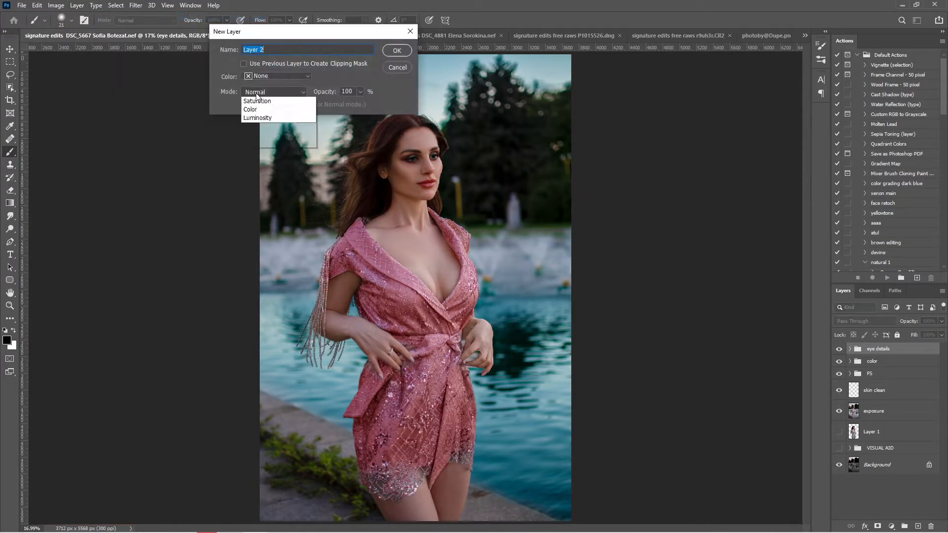
click(262, 235)
text(hi)
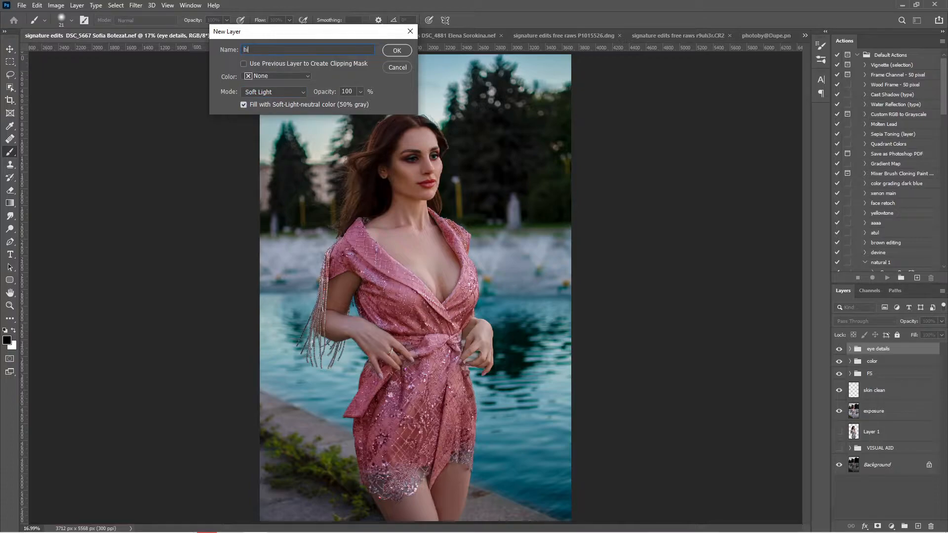
text(ghlights)
key(Return)
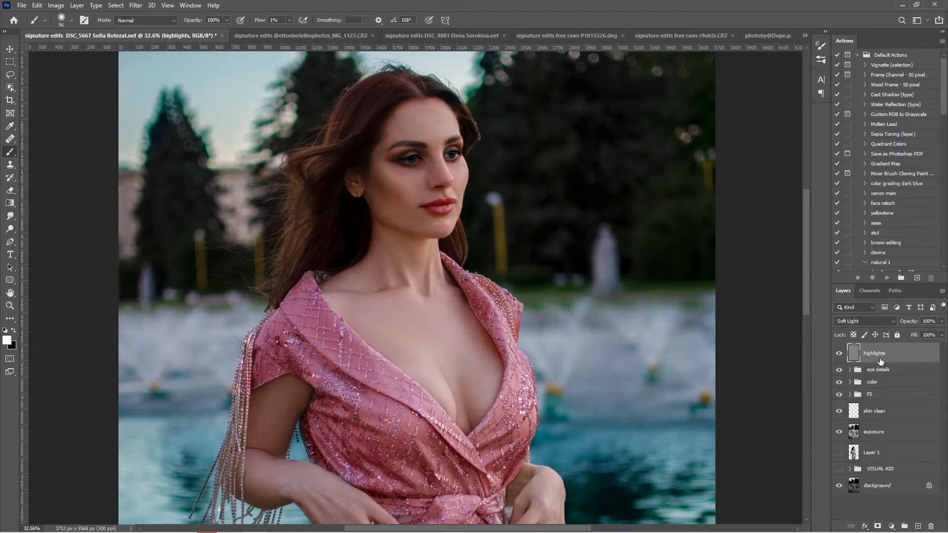
Step: Brush white over the cheekbone and black into the cheek hollow on the highlights layer, comparing the face with that layer hidden
scroll(395, 170, up, 6)
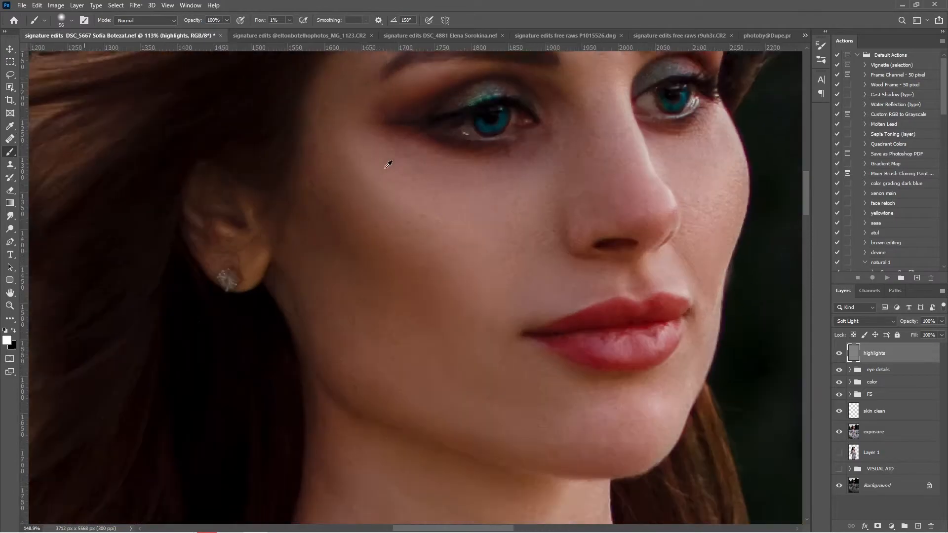
scroll(385, 168, up, 1)
right_click(468, 206)
click(453, 218)
drag(453, 197, 416, 196)
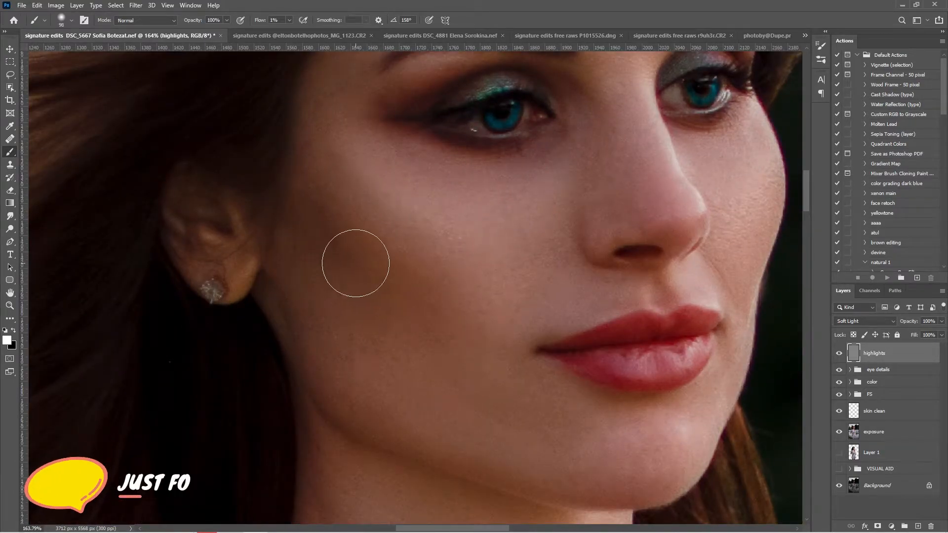
key(x)
drag(360, 267, 323, 276)
scroll(453, 315, down, 10)
click(838, 354)
click(838, 353)
scroll(325, 99, down, 7)
Step: Lighten the skin beside the nose and around the mouth with a soft white brush at 1% flow
scroll(455, 173, up, 9)
scroll(455, 172, up, 9)
key(x)
scroll(339, 256, down, 4)
scroll(347, 269, up, 4)
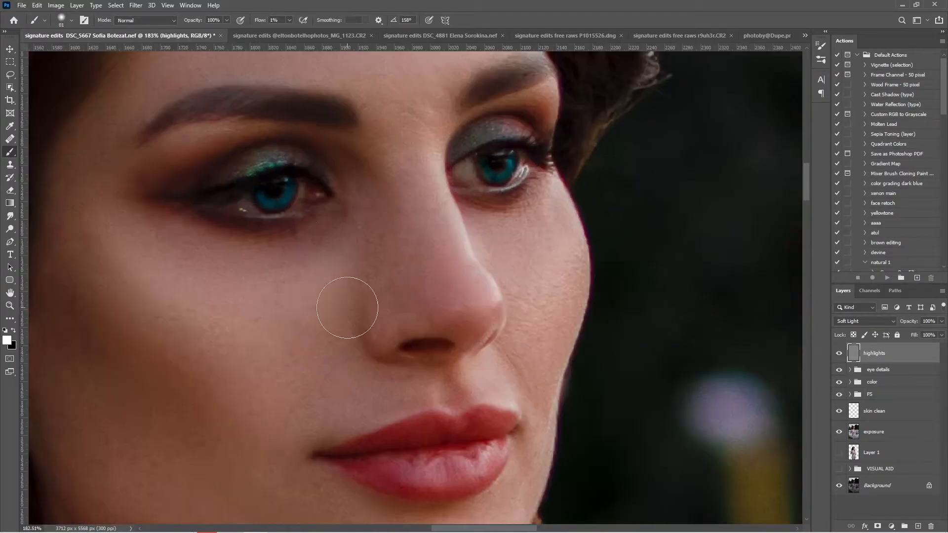
scroll(366, 408, up, 7)
mouse_move(446, 427)
mouse_down()
mouse_move(377, 437)
mouse_move(517, 412)
mouse_move(557, 377)
mouse_move(393, 416)
mouse_move(427, 407)
mouse_move(350, 408)
mouse_up()
scroll(357, 359, down, 6)
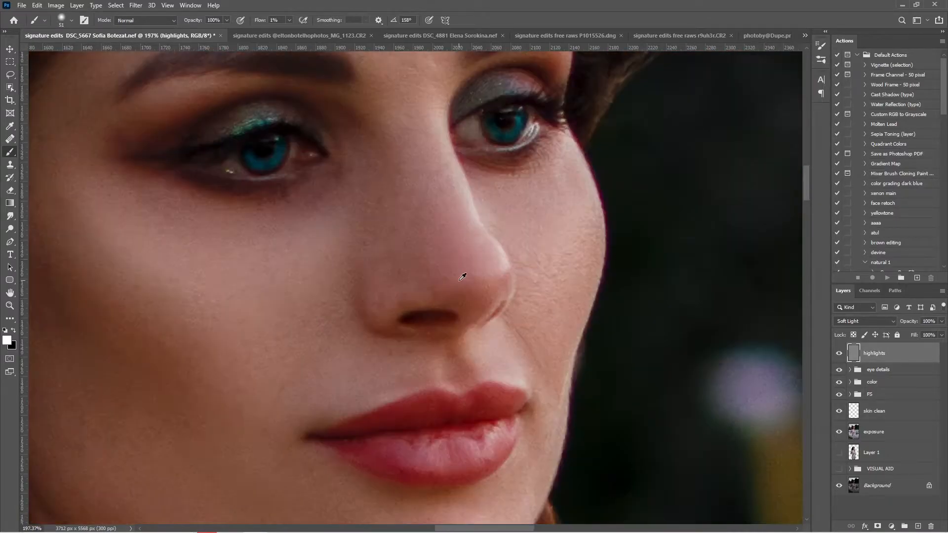
Step: Brush white highlights along the nose bridge and tip with a smaller brush, and shade the far cheek with black
scroll(442, 146, up, 4)
drag(438, 147, 421, 148)
drag(482, 307, 494, 307)
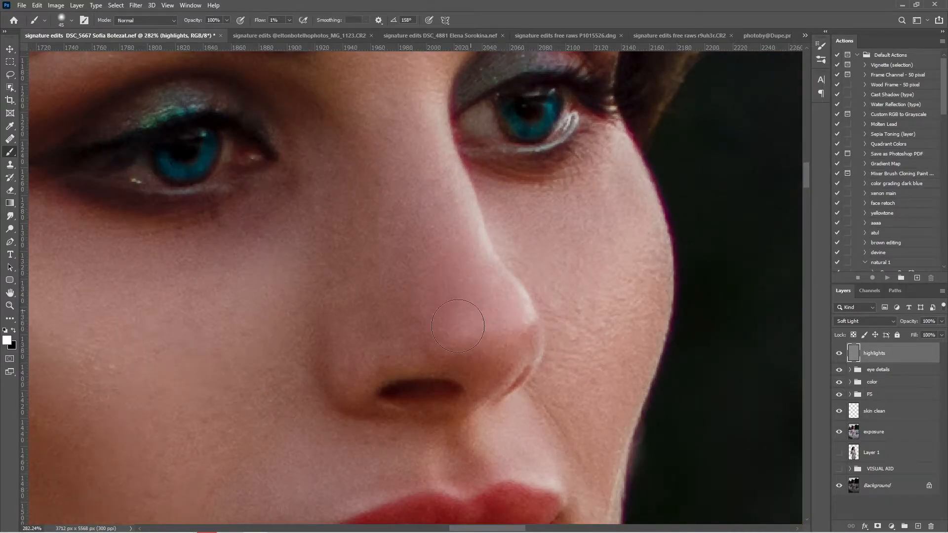
drag(434, 129, 427, 129)
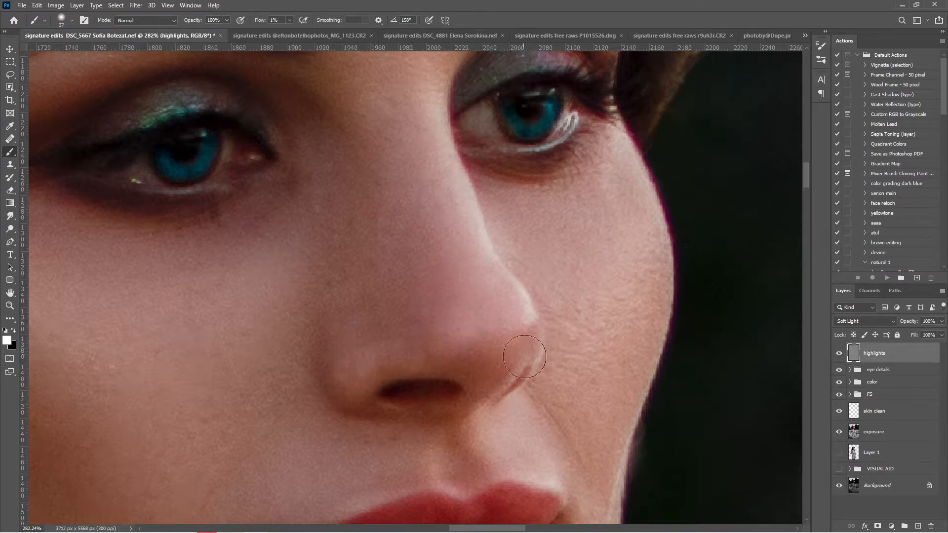
drag(578, 317, 596, 318)
key(x)
drag(649, 366, 634, 366)
scroll(590, 375, down, 6)
scroll(574, 242, up, 15)
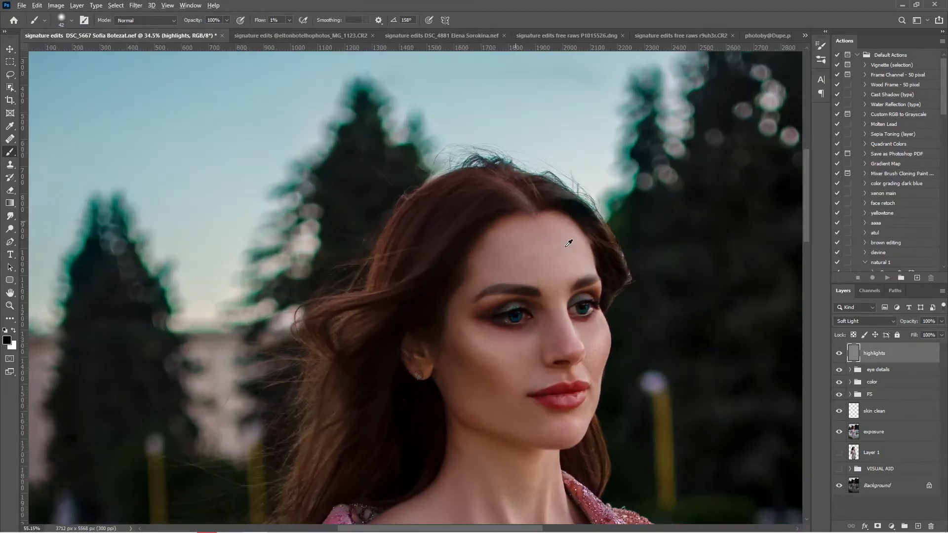
Step: Paint fine white highlights on the brow bones beneath both eyebrows, resizing the brush to fit each area
alt+right_click(423, 351)
key(x)
mouse_move(362, 376)
mouse_down()
mouse_move(404, 362)
mouse_move(430, 332)
mouse_up()
alt+right_click(495, 317)
drag(495, 317, 588, 321)
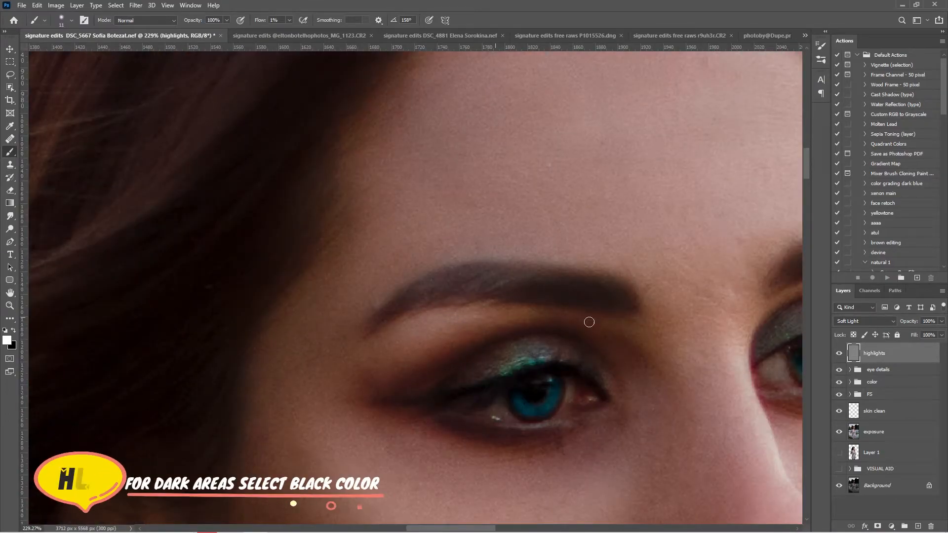
scroll(568, 296, down, 4)
scroll(750, 296, up, 3)
alt+right_click(763, 322)
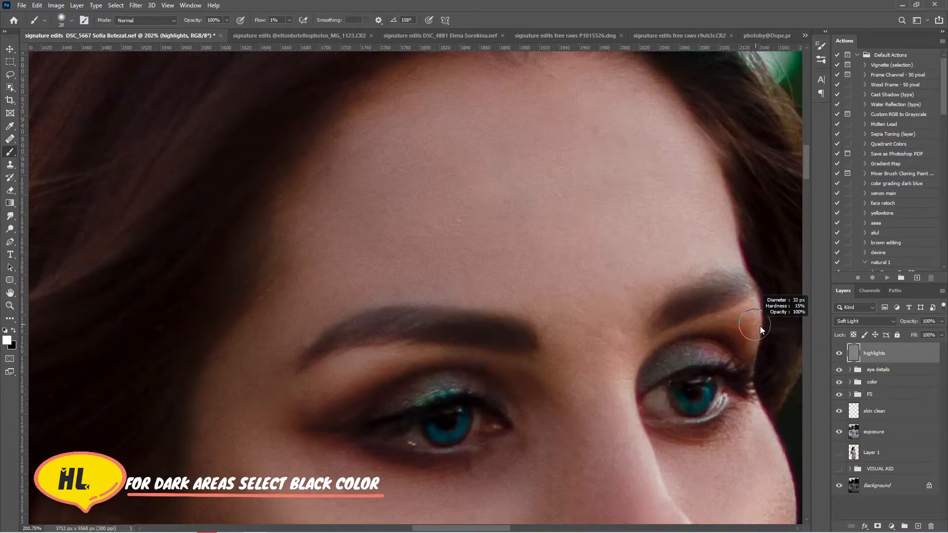
drag(751, 320, 712, 322)
Step: Brighten the middle of the forehead with a large white brush and darken the nearer eyebrow with a 28 px black brush
key(x)
alt+right_click(614, 201)
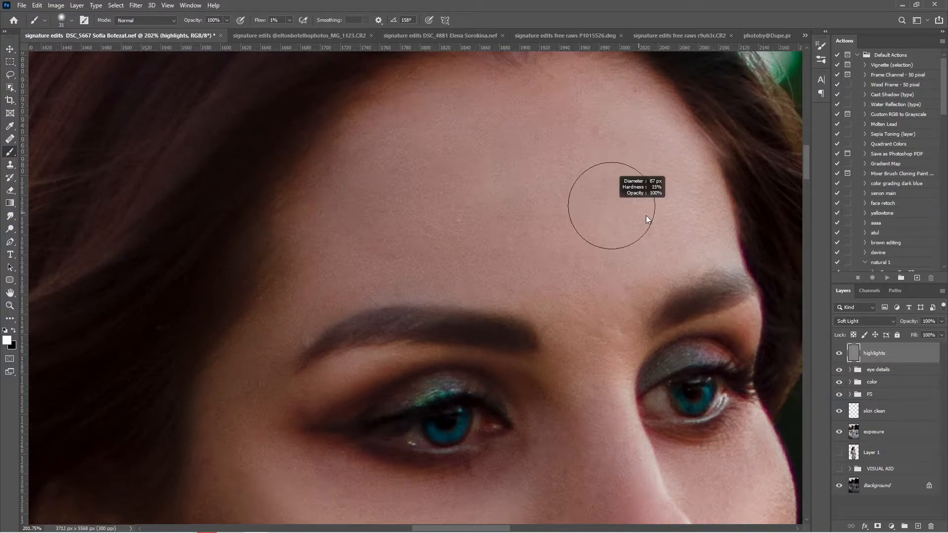
key(x)
alt+right_click(566, 168)
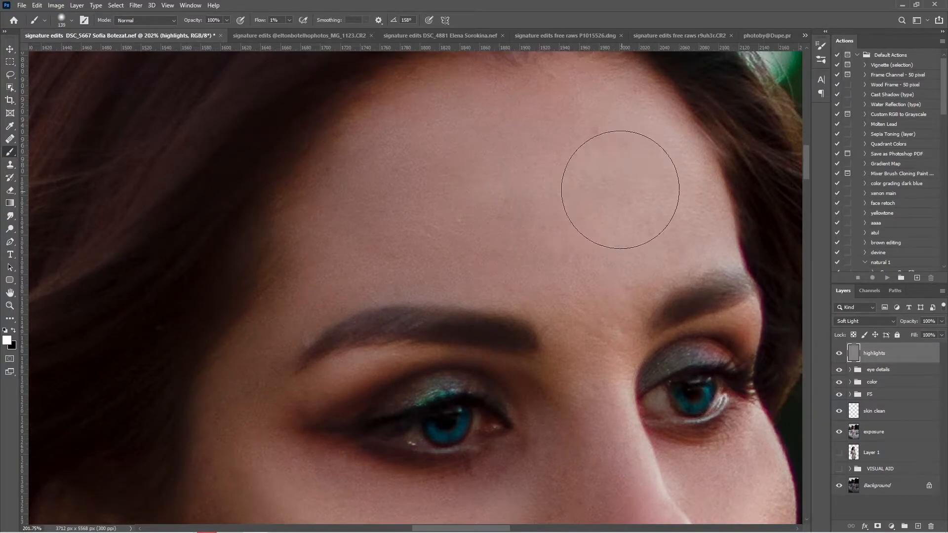
alt+right_click(348, 260)
alt+right_click(385, 327)
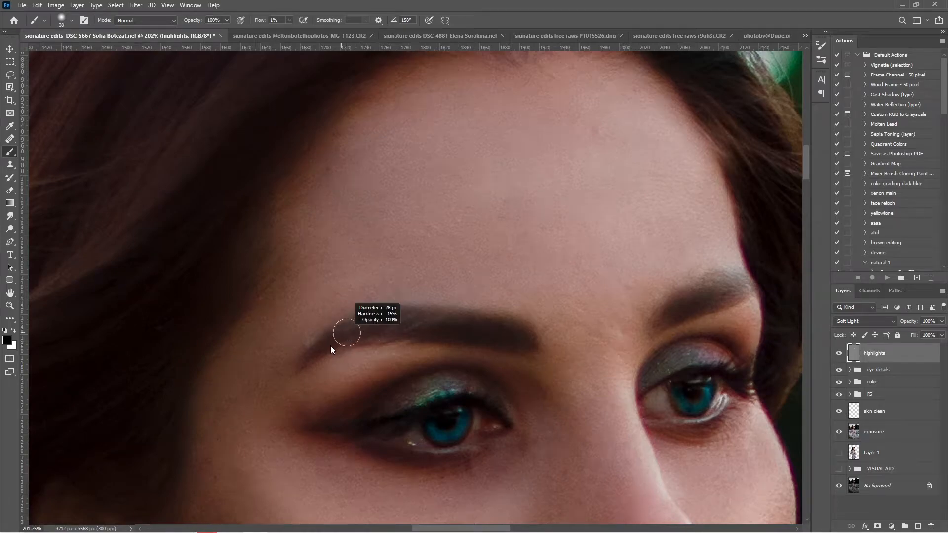
key(ctrl+0)
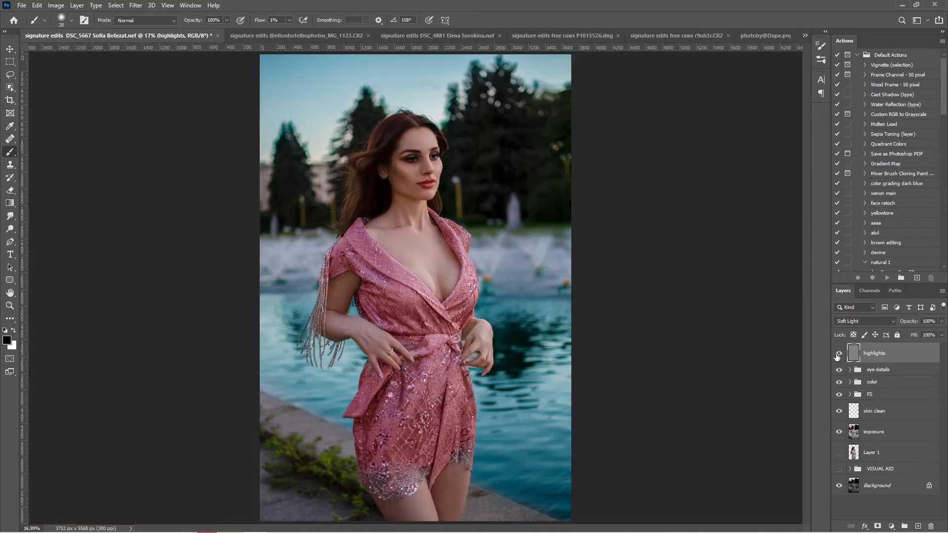
Step: Shade the neck hollows with black and brighten the upper chest with a soft white brush about 200 px wide
scroll(401, 231, up, 9)
alt+right_click(452, 195)
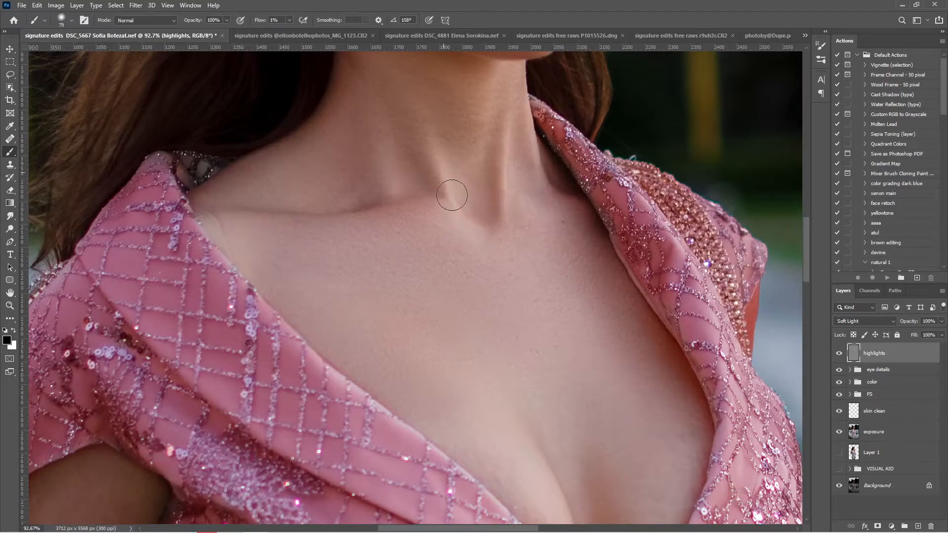
alt+right_click(508, 183)
alt+right_click(325, 291)
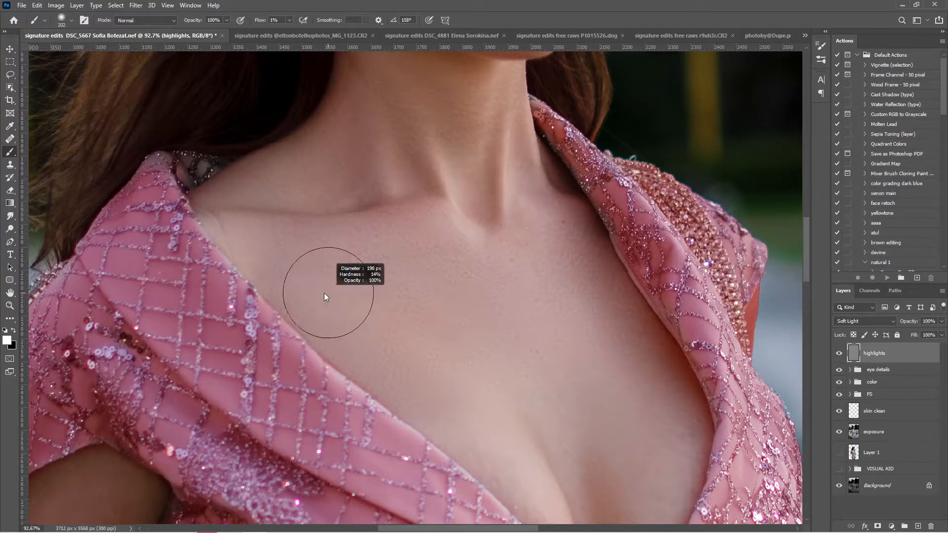
key(ctrl+0)
Step: Dodge the hand, forearm and upper arm beside the fringe with white, and burn their shadow edges with black
scroll(333, 397, up, 9)
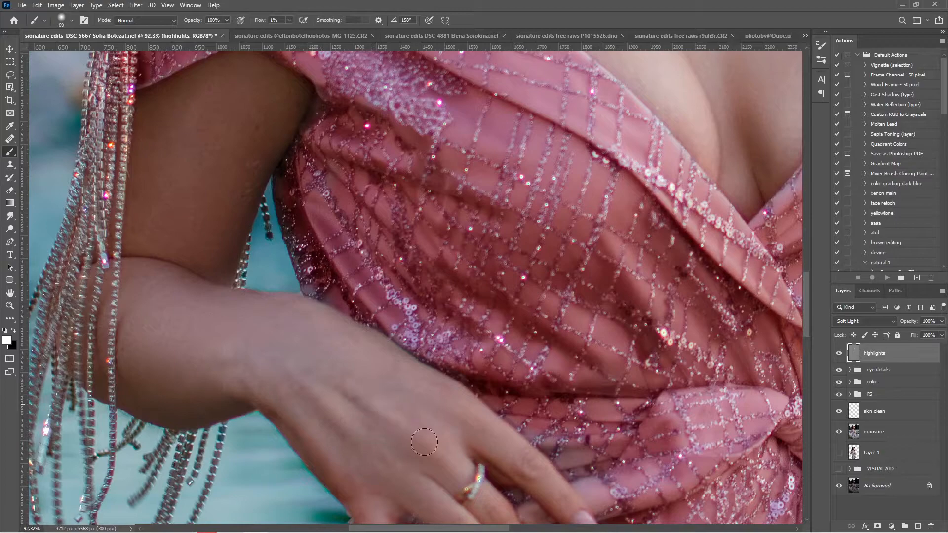
alt+right_click(390, 451)
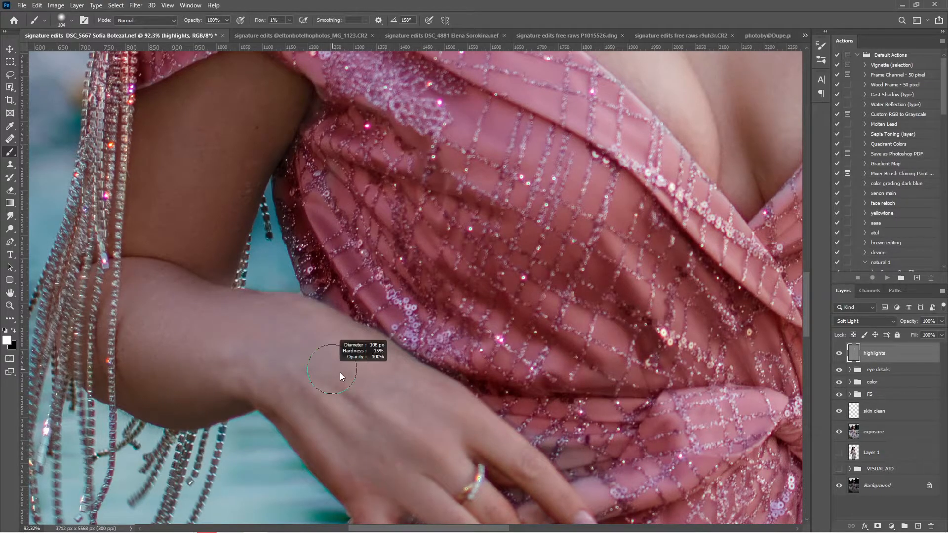
alt+right_click(212, 336)
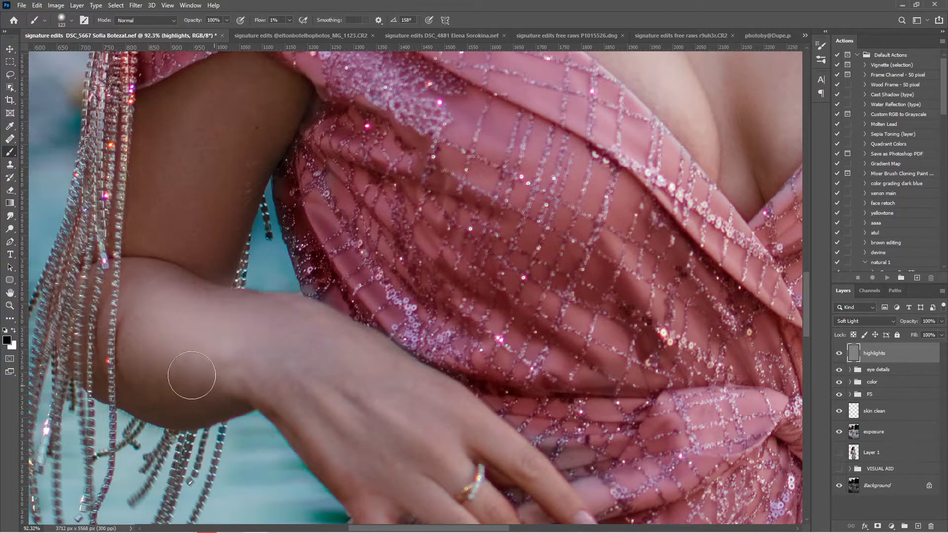
alt+right_click(194, 274)
key(x)
key(x)
alt+right_click(212, 127)
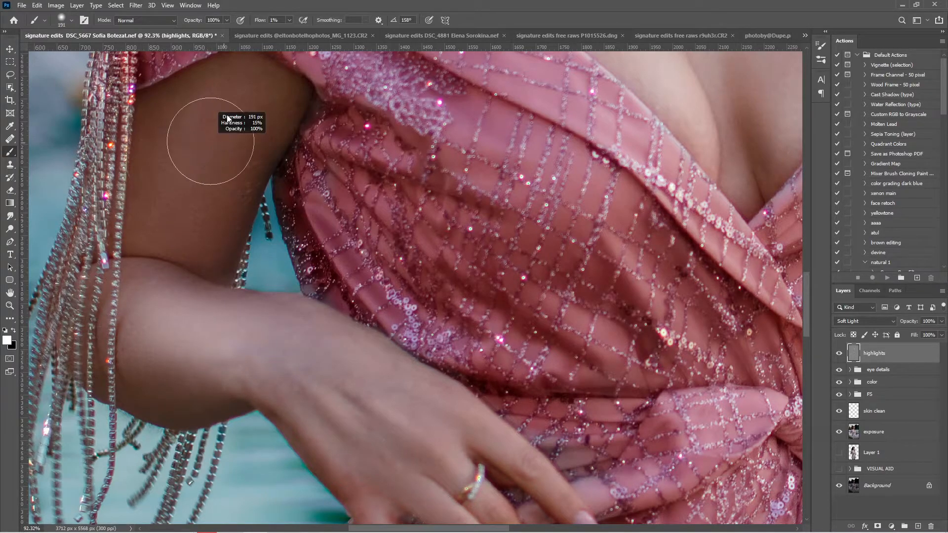
key(x)
key(ctrl+0)
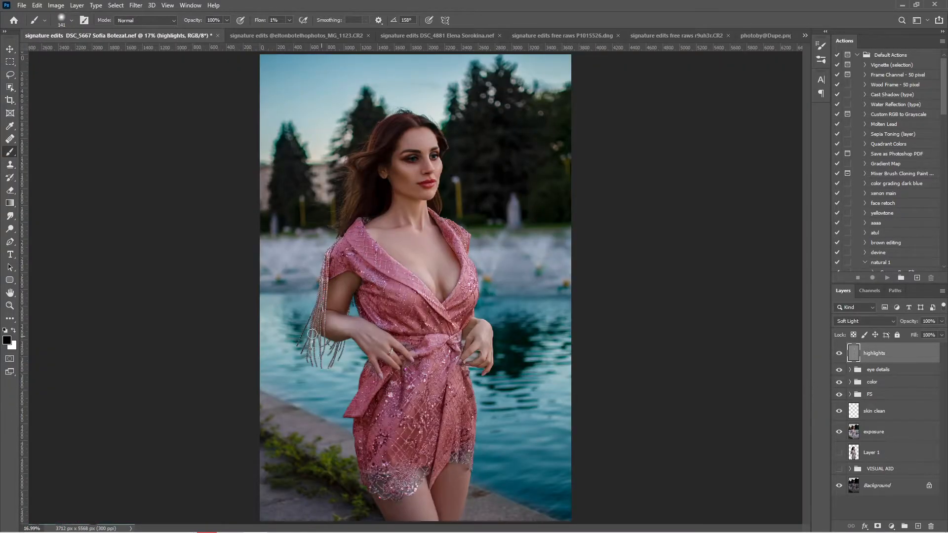
Step: Shade the forearm behind the belt knot with black and lighten the adjacent hand with white on the highlights layer
scroll(312, 334, up, 3)
alt+right_click(375, 335)
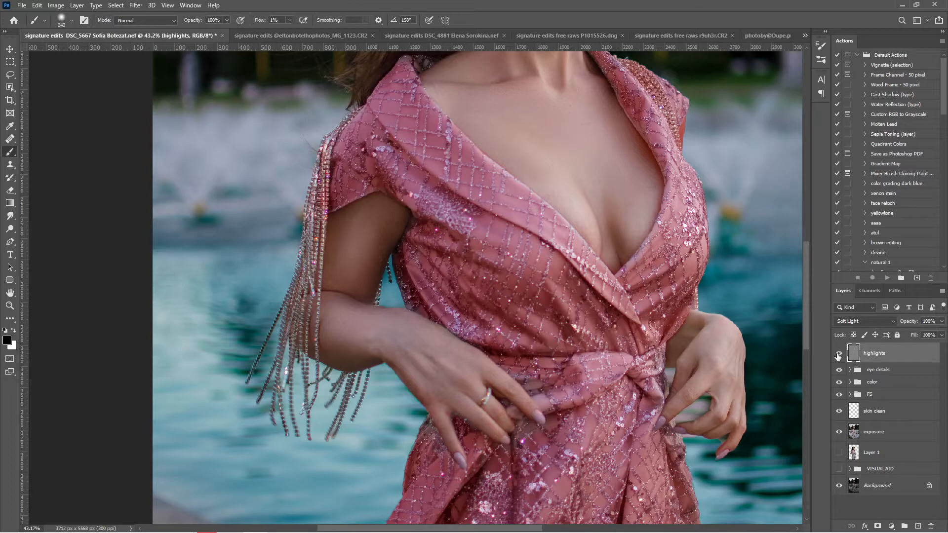
key(x)
scroll(721, 369, up, 3)
alt+right_click(740, 347)
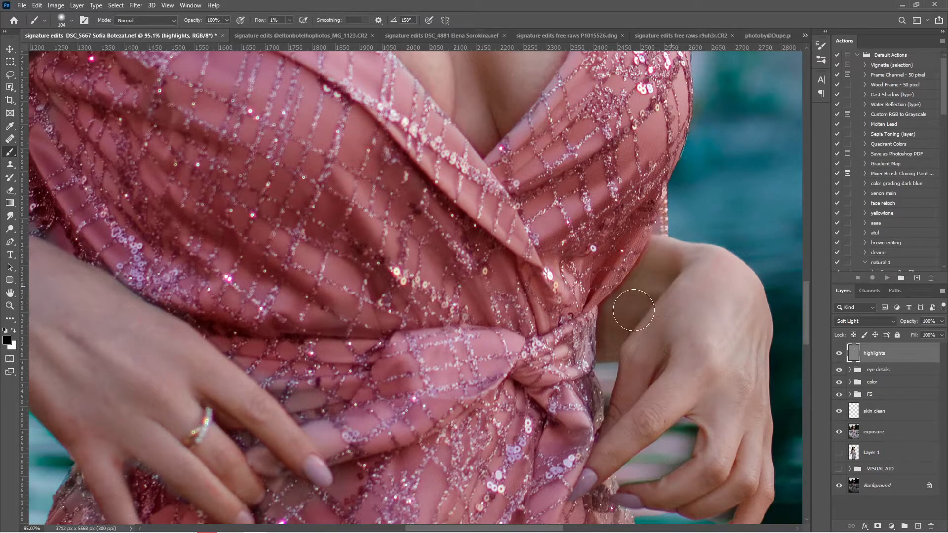
alt+right_click(744, 299)
key(x)
key(ctrl+0)
Step: Lighten the bright folds of the dress bodice below the lapel with a soft white brush about 141 px wide
scroll(377, 286, up, 3)
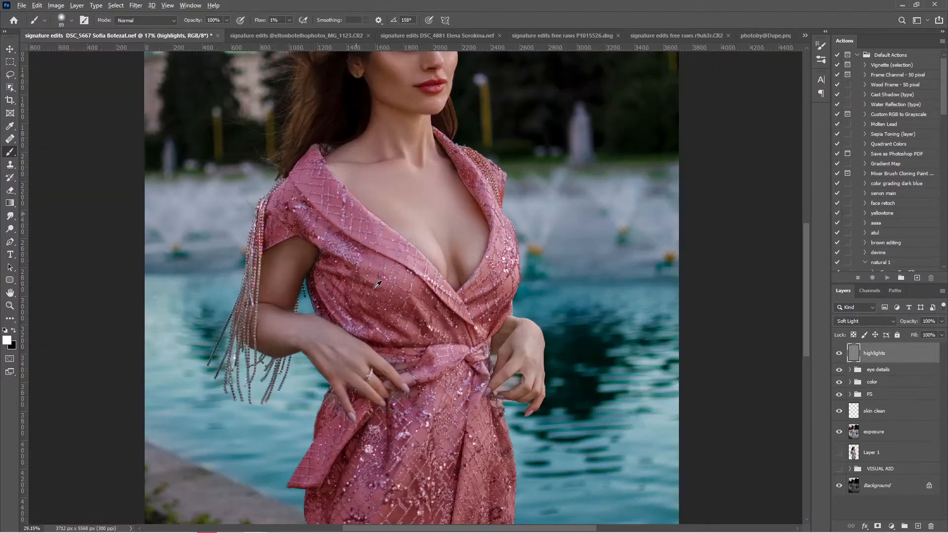
scroll(377, 285, up, 3)
key(x)
alt+right_click(407, 320)
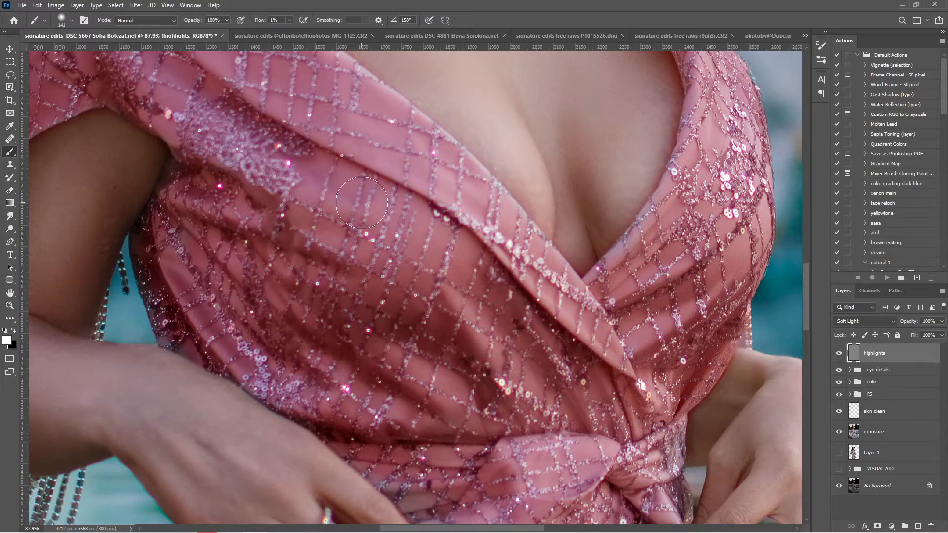
drag(361, 202, 387, 207)
scroll(466, 213, down, 3)
scroll(622, 217, up, 3)
Step: Burn the dark folds of the bodice near the waist and the far lapel with a large black brush
key(x)
alt+right_click(634, 299)
key(x)
key(x)
scroll(646, 178, down, 3)
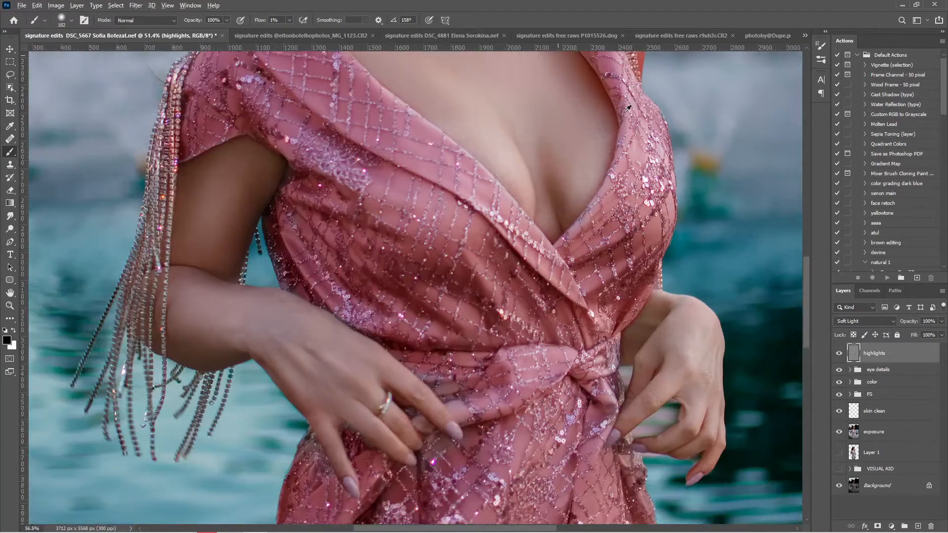
scroll(624, 112, up, 1)
alt+right_click(613, 89)
key(x)
Step: Dodge and burn the skirt's folds with white and black, and compare the whole image with the highlights layer hidden
scroll(594, 232, down, 8)
scroll(398, 384, up, 5)
key(x)
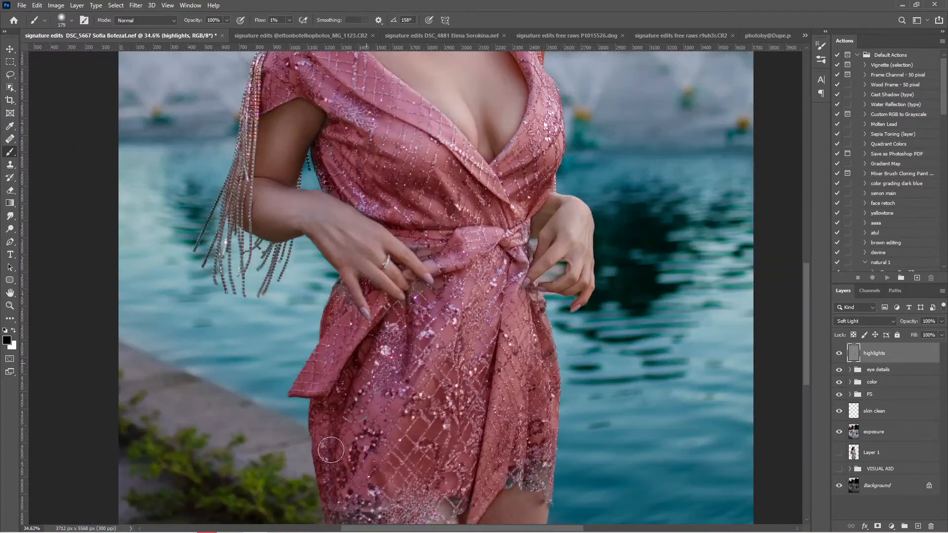
alt+right_click(408, 341)
scroll(488, 373, up, 2)
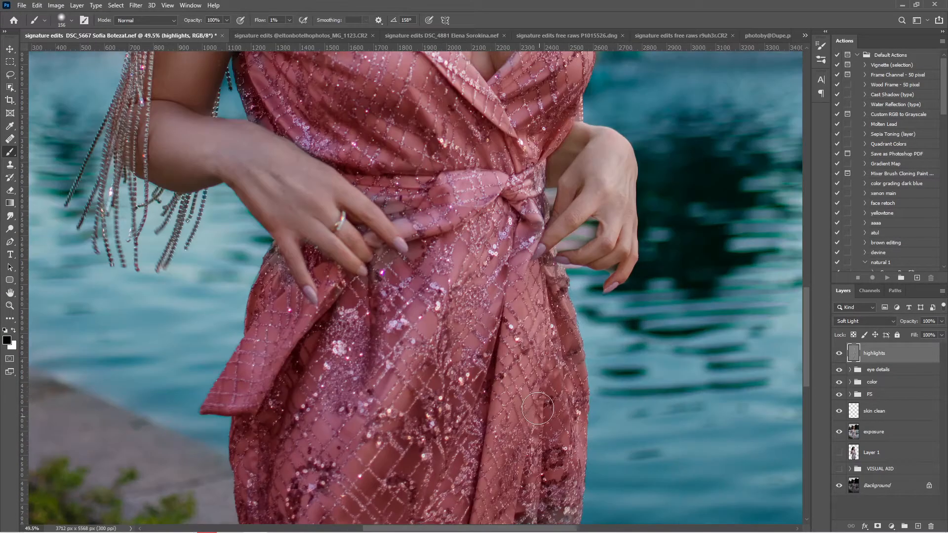
drag(538, 408, 527, 468)
key(x)
alt+right_click(504, 374)
scroll(504, 370, down, 6)
click(839, 353)
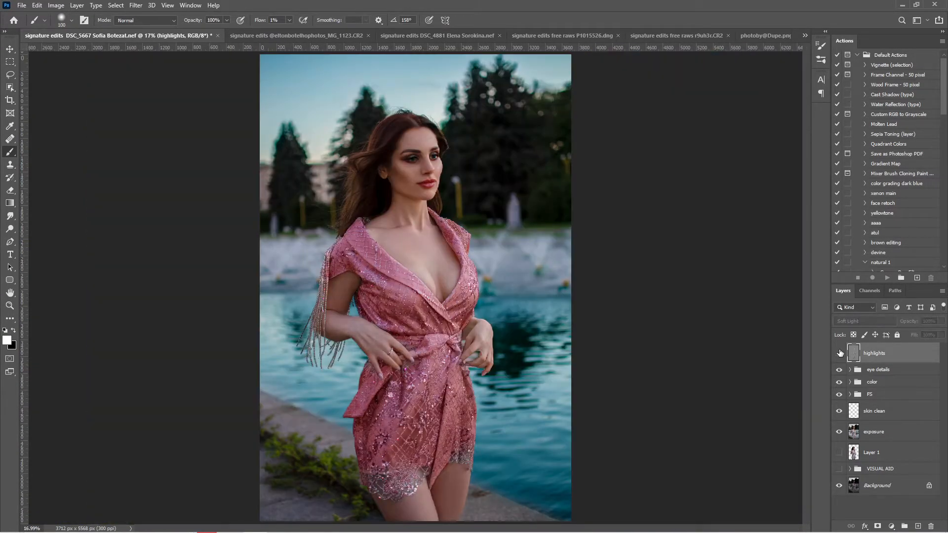
click(839, 353)
scroll(333, 124, up, 2)
key(ctrl+0)
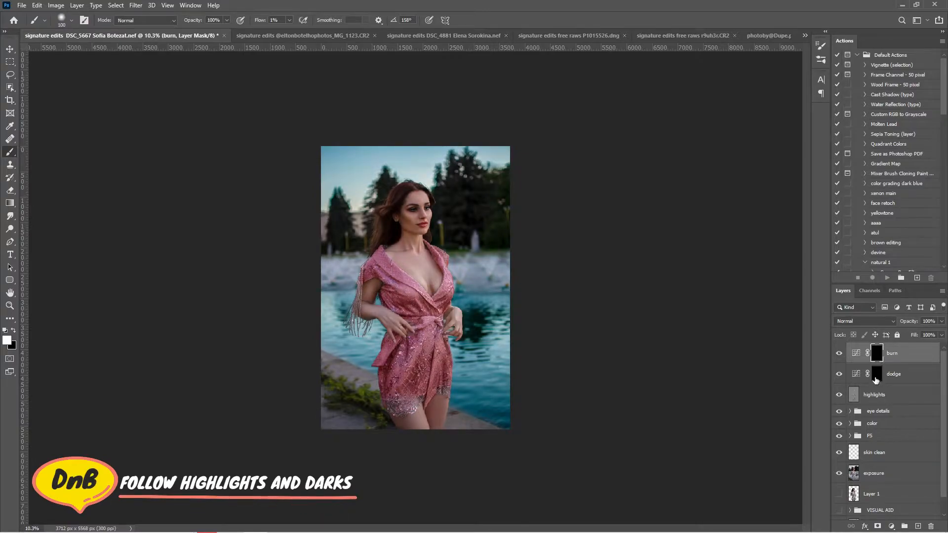
Step: Invert the dodge layer's mask to white and raise its RGB curve in the highlights to strengthen the brightening
click(875, 374)
key(ctrl+i)
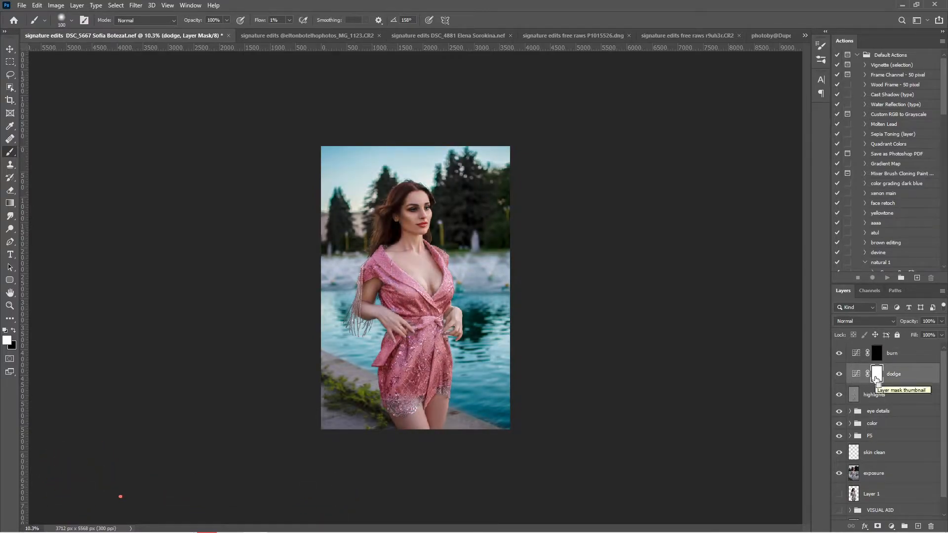
double_click(857, 375)
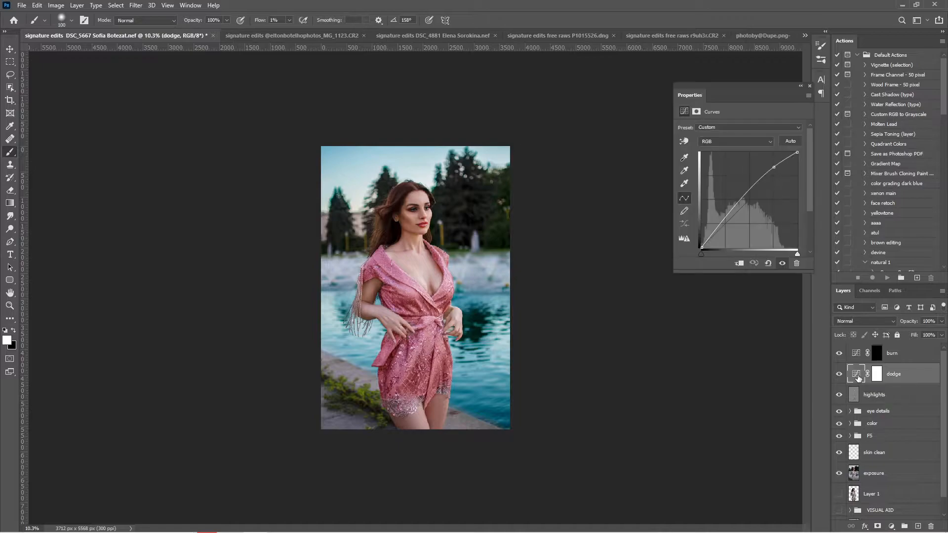
drag(773, 167, 778, 162)
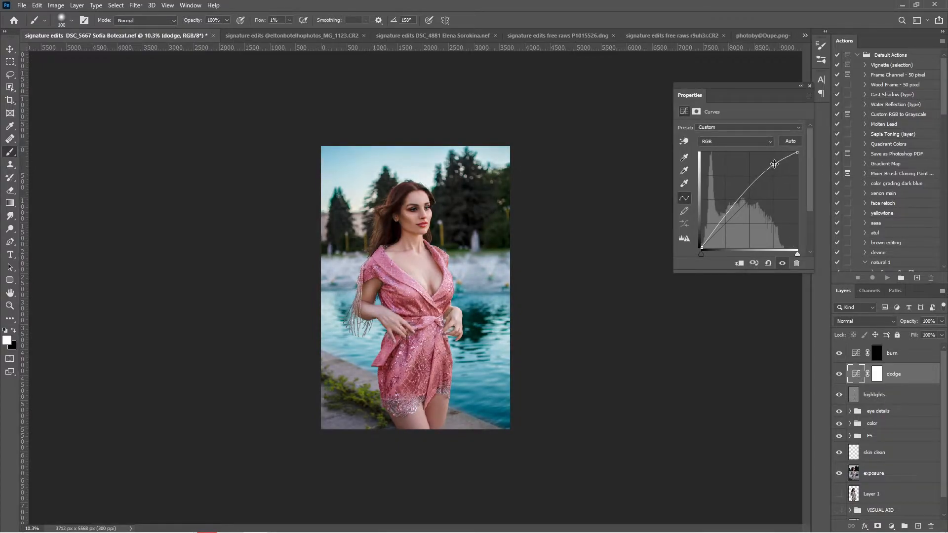
Step: Invert the burn layer's mask to white and lower its RGB curve in the highlights to strengthen the darkening
click(859, 356)
click(877, 358)
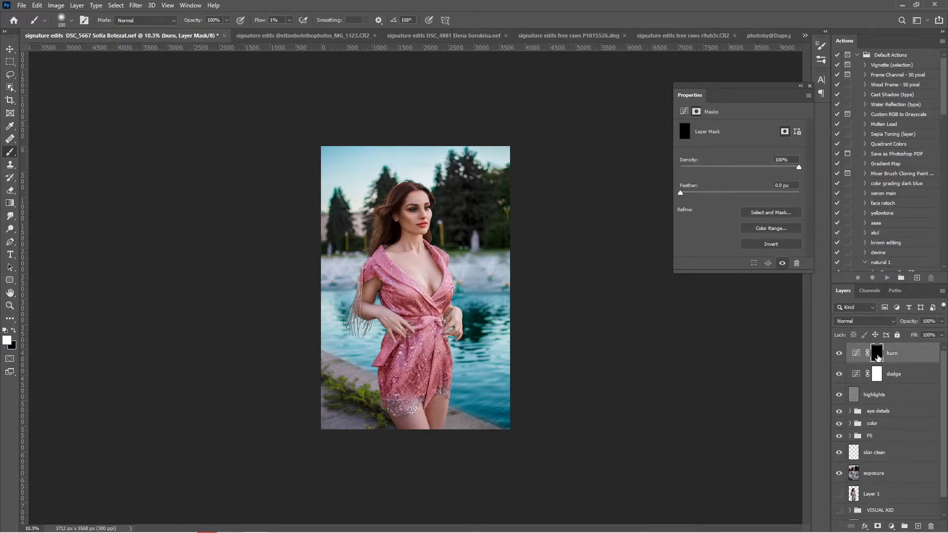
key(ctrl+i)
click(856, 354)
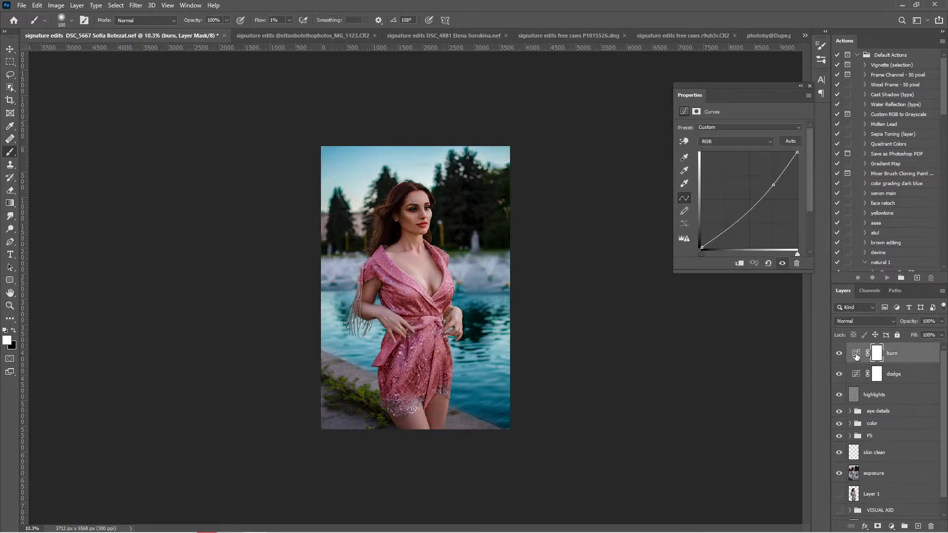
drag(773, 186, 771, 184)
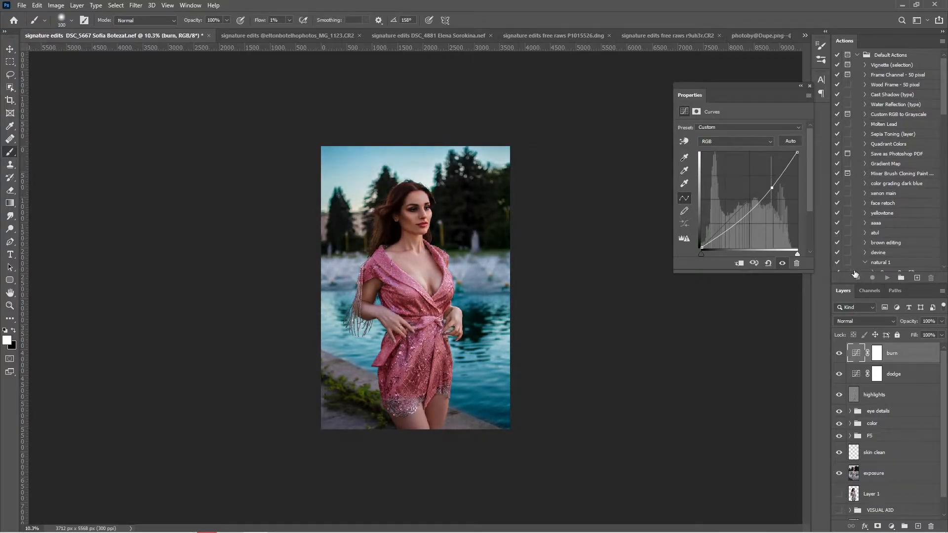
Step: Invert the masks of both the burn and dodge layers back to black
click(876, 354)
key(ctrl+i)
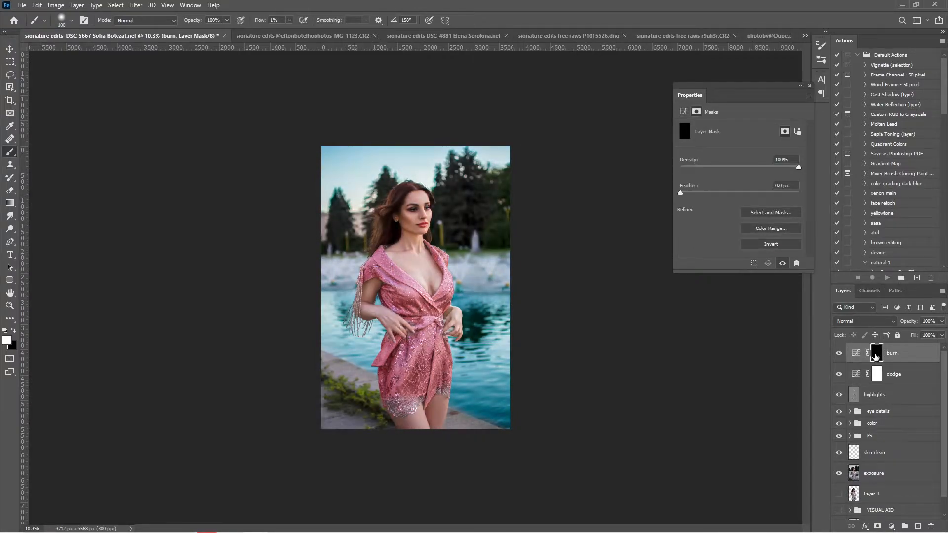
click(876, 375)
key(ctrl+i)
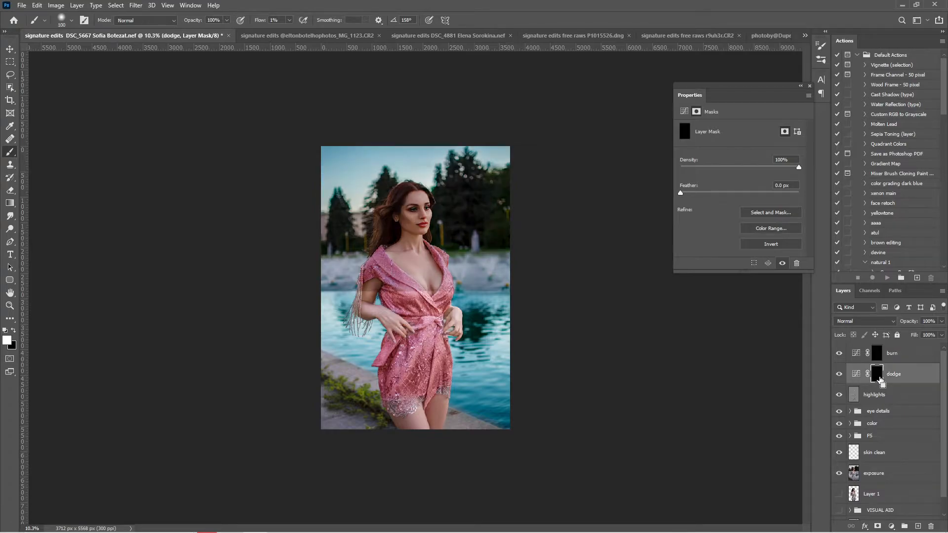
Step: Group the burn and dodge layers as "global DNB" and move the highlights layer into that group
shift+click(874, 351)
key(ctrl+g)
click(874, 349)
text(global DNB)
key(Return)
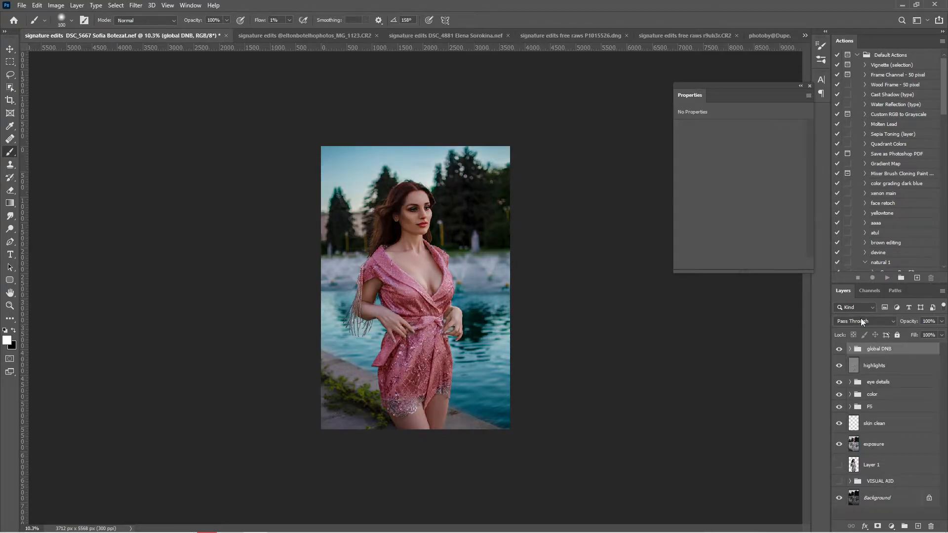
click(849, 349)
drag(880, 407, 883, 396)
Step: Brighten the far cheek and the nose on the dodge mask with a soft white brush at 5% flow
click(896, 389)
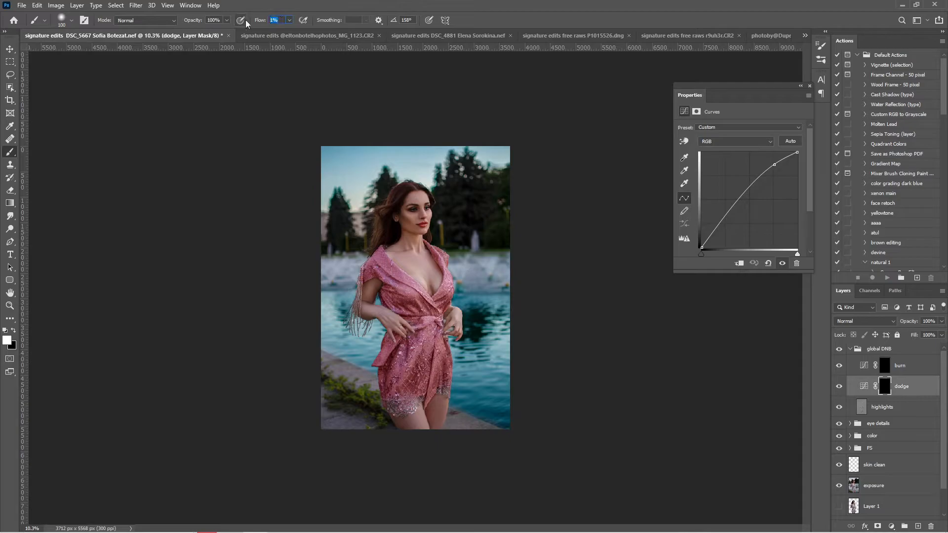
click(810, 86)
scroll(482, 265, up, 5)
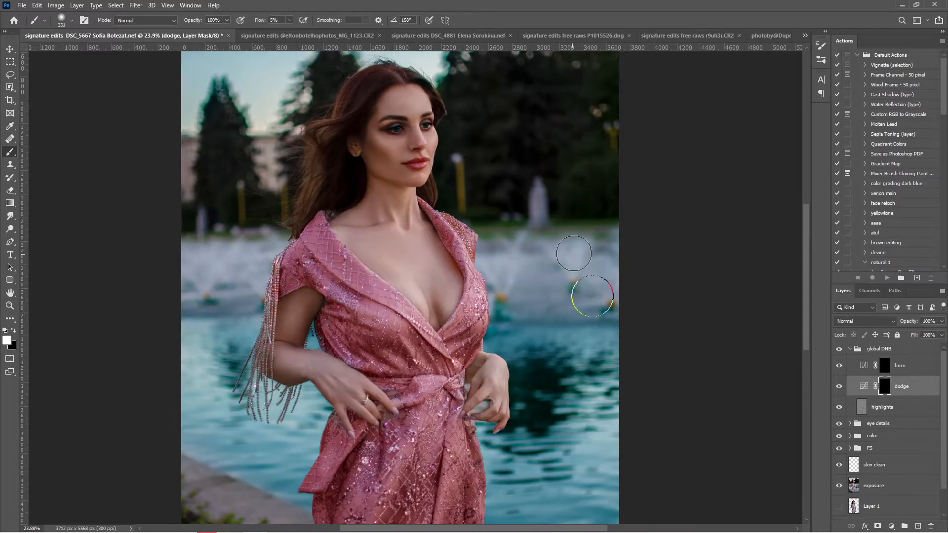
scroll(588, 291, down, 2)
scroll(406, 195, up, 5)
scroll(406, 195, up, 6)
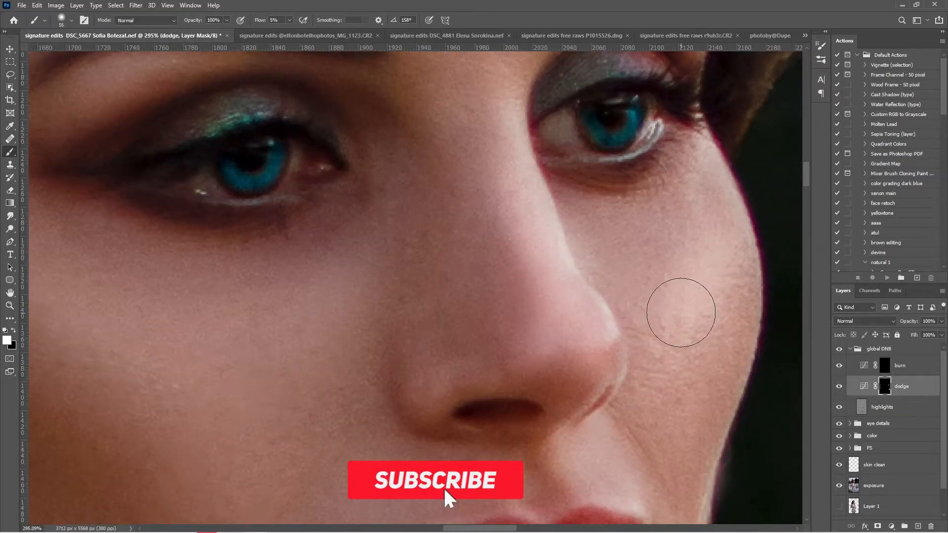
scroll(700, 311, up, 2)
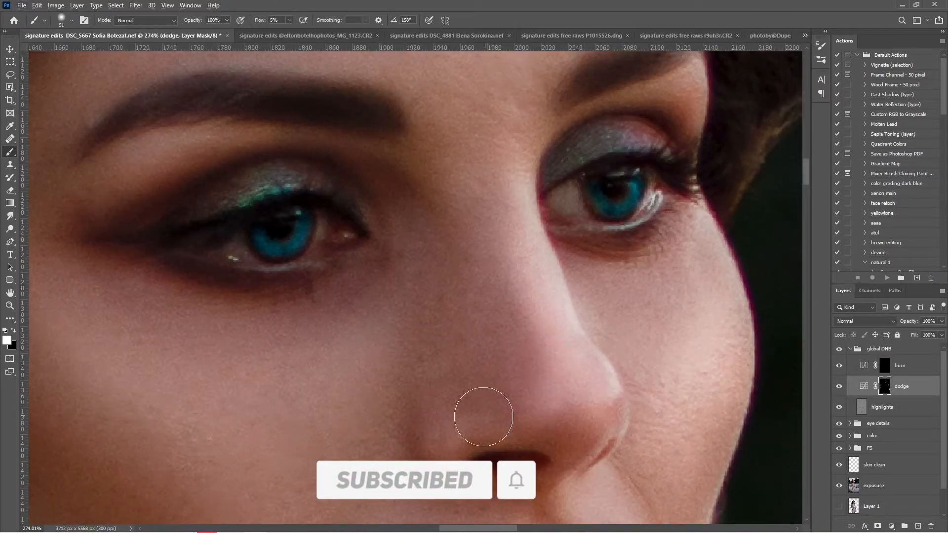
scroll(477, 435, down, 1)
scroll(551, 425, up, 1)
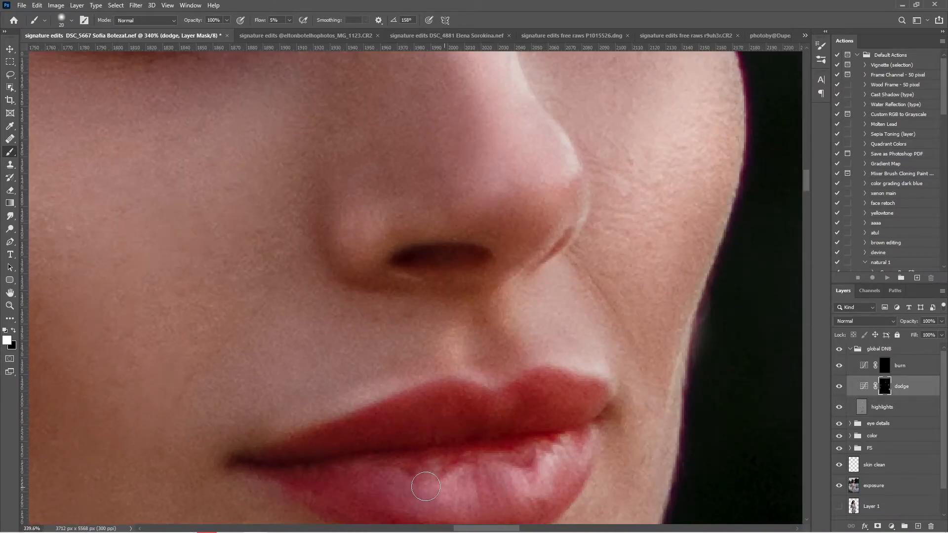
Step: Dodge the highlights of the lips with a small white brush about 18 px wide
right_click(526, 435)
click(525, 435)
scroll(493, 414, down, 8)
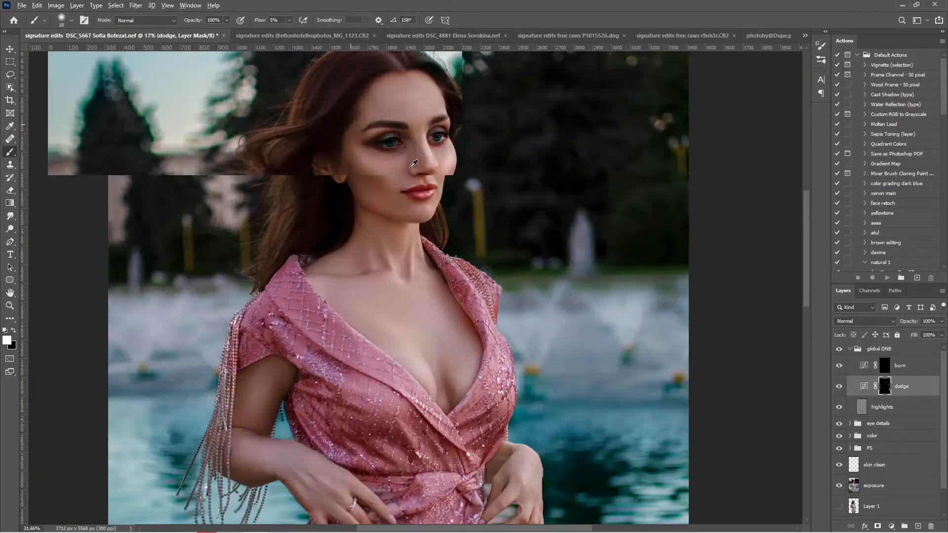
scroll(410, 146, up, 5)
alt+right_click(236, 148)
scroll(395, 148, down, 8)
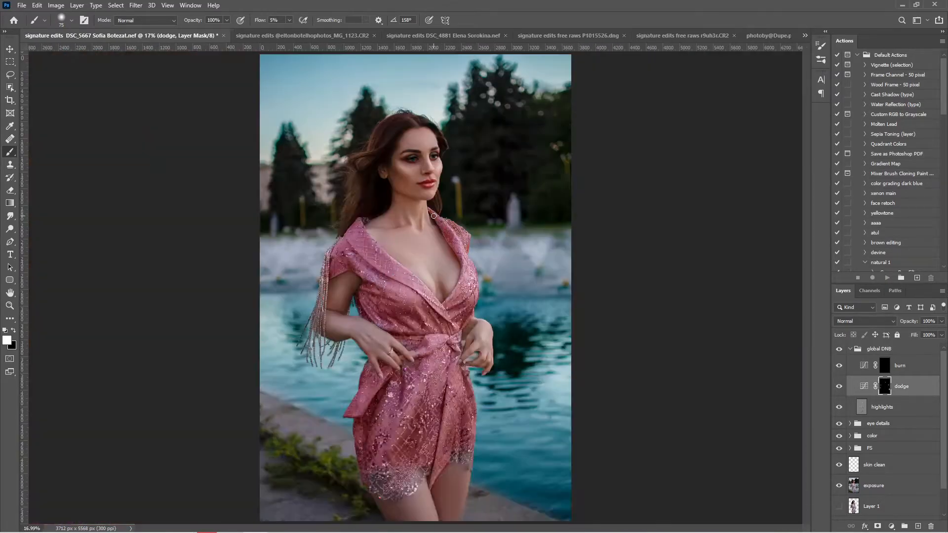
Step: Compare the face with the dodge layer hidden, and brighten the near cheekbone and the skin around the eye
scroll(415, 200, up, 7)
click(839, 386)
click(838, 386)
alt+right_click(412, 221)
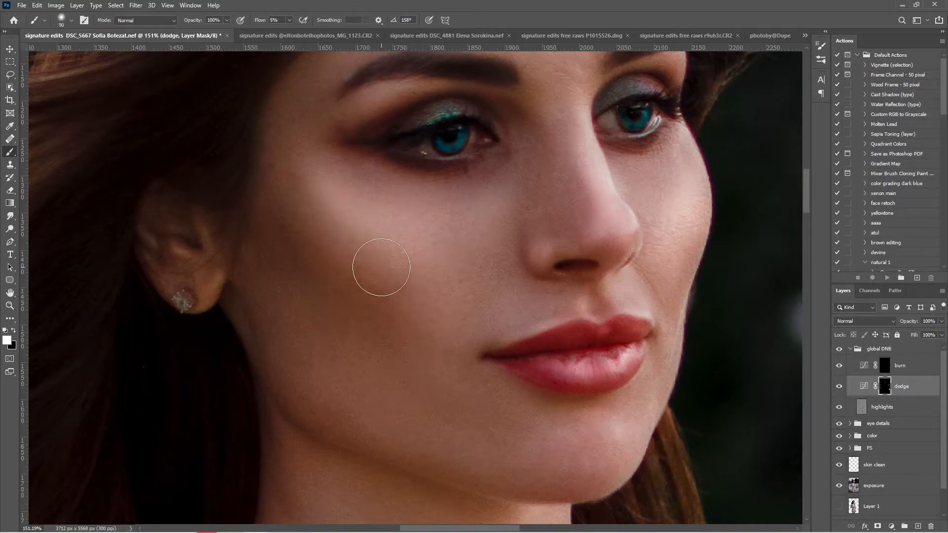
scroll(385, 84, up, 3)
alt+right_click(340, 131)
scroll(395, 143, down, 4)
scroll(542, 163, up, 4)
scroll(664, 230, down, 5)
scroll(730, 192, up, 3)
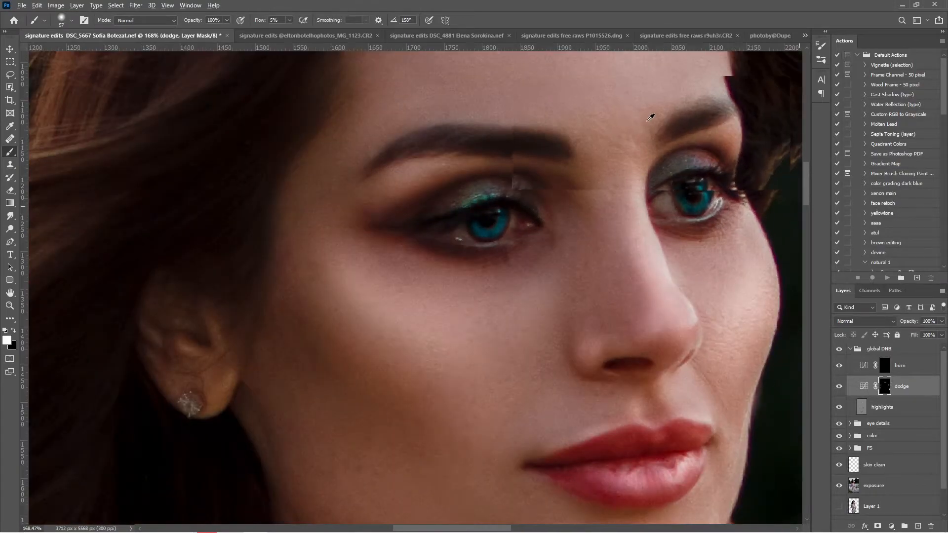
Step: Brighten the forehead, neck and collarbone highlights on the dodge mask with a soft white brush
scroll(650, 119, down, 5)
scroll(548, 123, up, 2)
alt+right_click(571, 148)
scroll(599, 321, down, 4)
scroll(627, 425, down, 3)
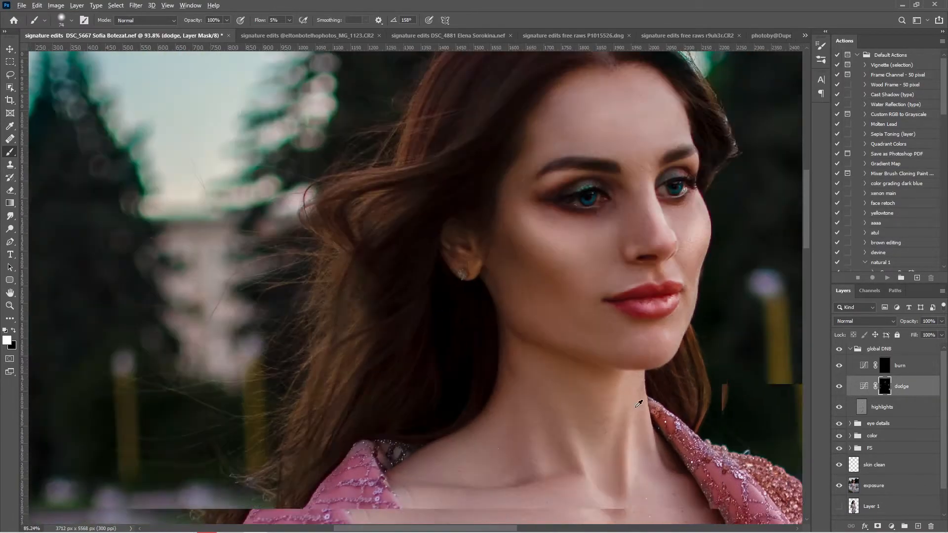
scroll(636, 406, down, 3)
alt+right_click(550, 419)
scroll(607, 459, up, 3)
scroll(775, 459, down, 4)
Step: Darken the shadows of the neck and chest on the burn layer's mask with a soft white brush
click(900, 366)
scroll(739, 458, up, 4)
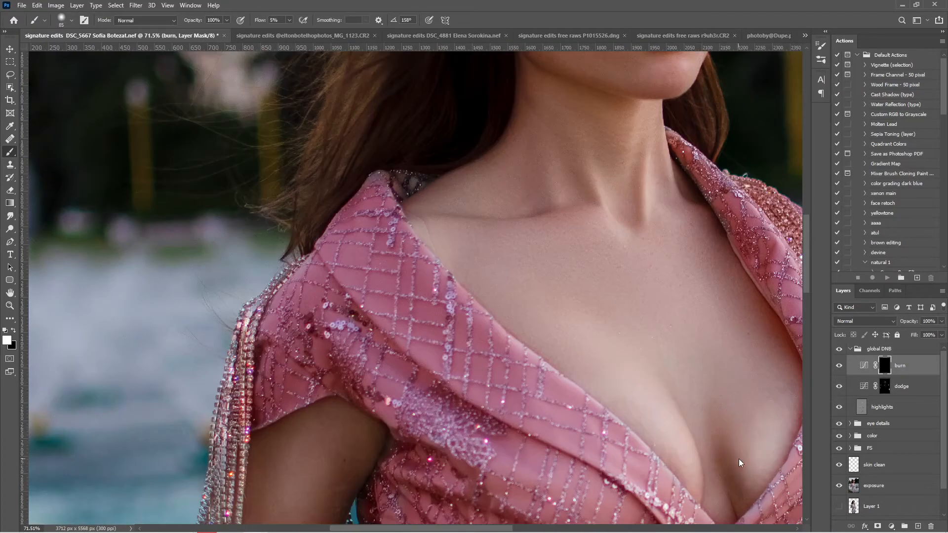
scroll(582, 212, up, 3)
mouse_move(582, 212)
mouse_down()
mouse_move(651, 192)
mouse_move(712, 235)
mouse_up()
scroll(524, 302, down, 5)
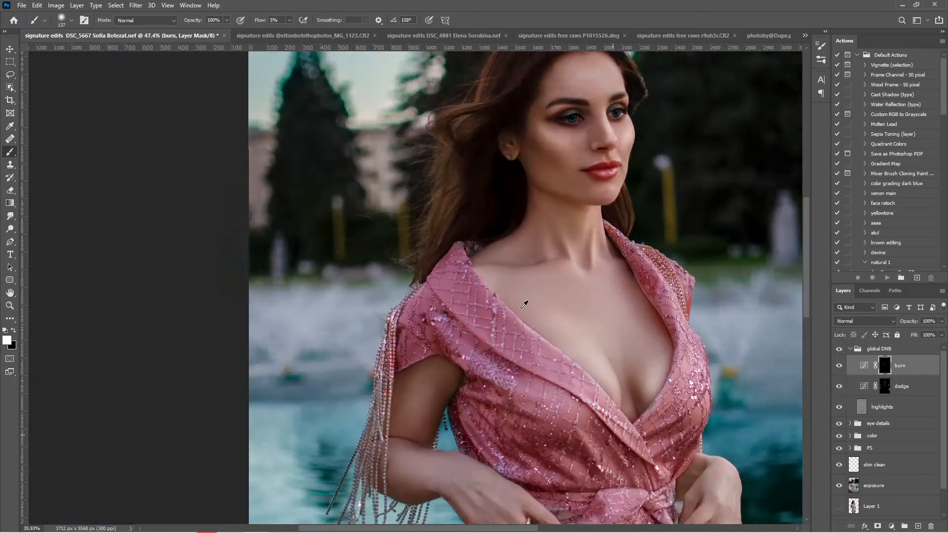
alt+right_click(575, 422)
scroll(574, 423, down, 6)
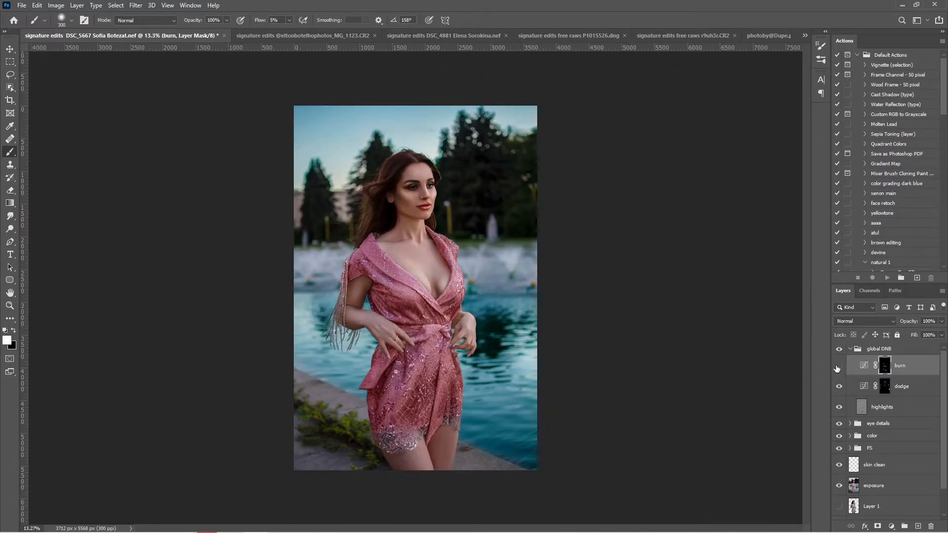
Step: Set the brush flow to 2% and burn the hollow below the near cheekbone with a soft brush about 79 px wide
scroll(322, 300, up, 8)
scroll(321, 300, up, 4)
drag(280, 20, 248, 21)
text(2)
key(Return)
scroll(300, 275, up, 3)
alt+right_click(453, 378)
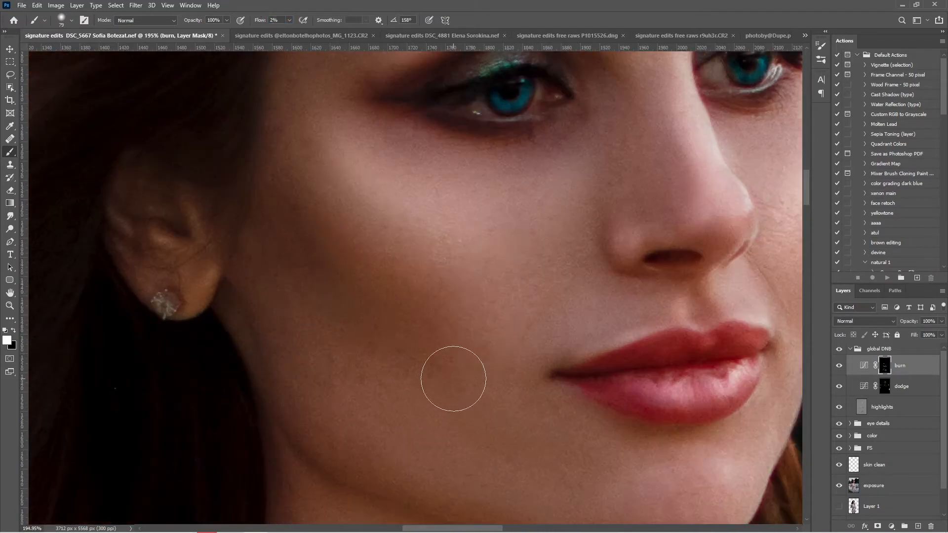
scroll(371, 306, down, 13)
scroll(378, 187, up, 11)
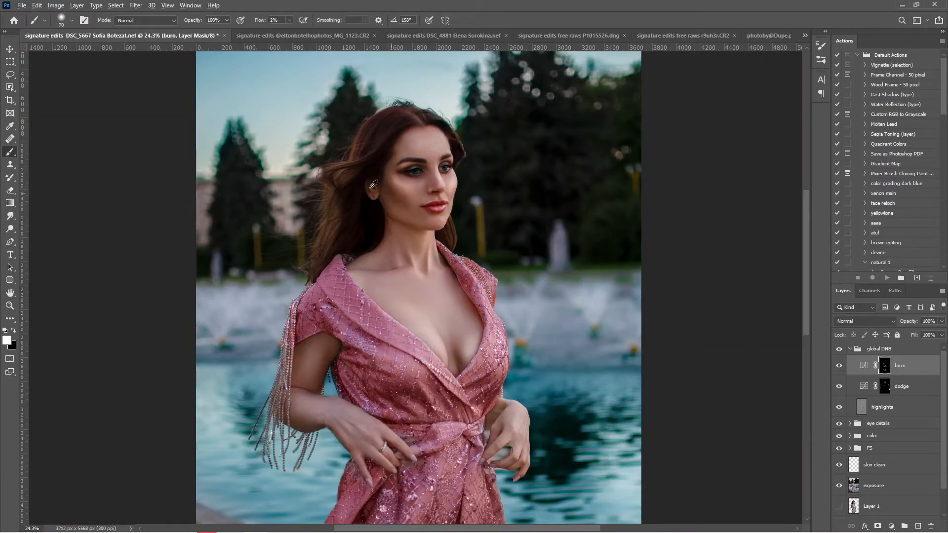
Step: Return to the dodge mask and softly brighten the cheek and the nose bridge at 2% flow
click(897, 386)
key(x)
alt+right_click(353, 278)
scroll(481, 266, down, 10)
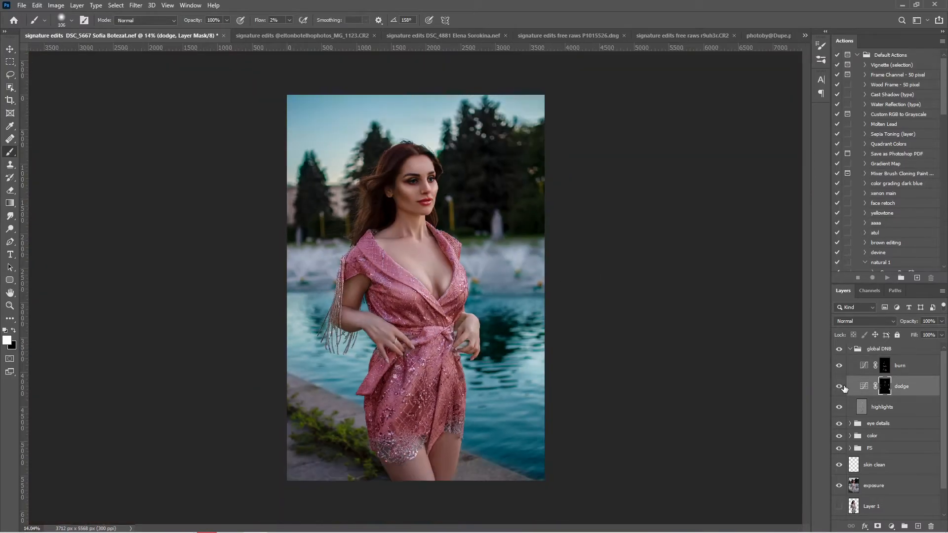
scroll(488, 205, up, 11)
alt+right_click(488, 205)
scroll(488, 205, up, 2)
alt+right_click(530, 234)
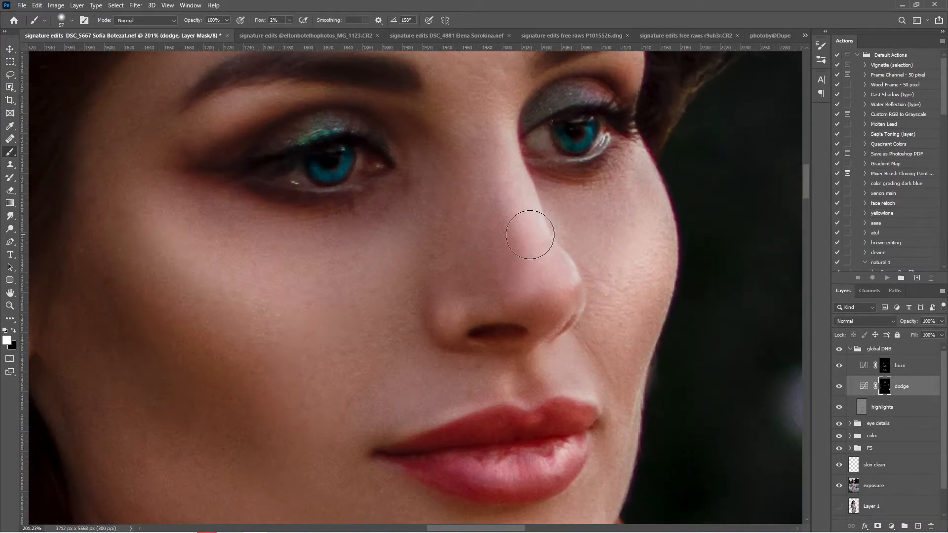
Step: Reduce the dodging along the side of the nose with a small black brush about 29 px wide
key(x)
scroll(538, 237, up, 2)
alt+right_click(538, 237)
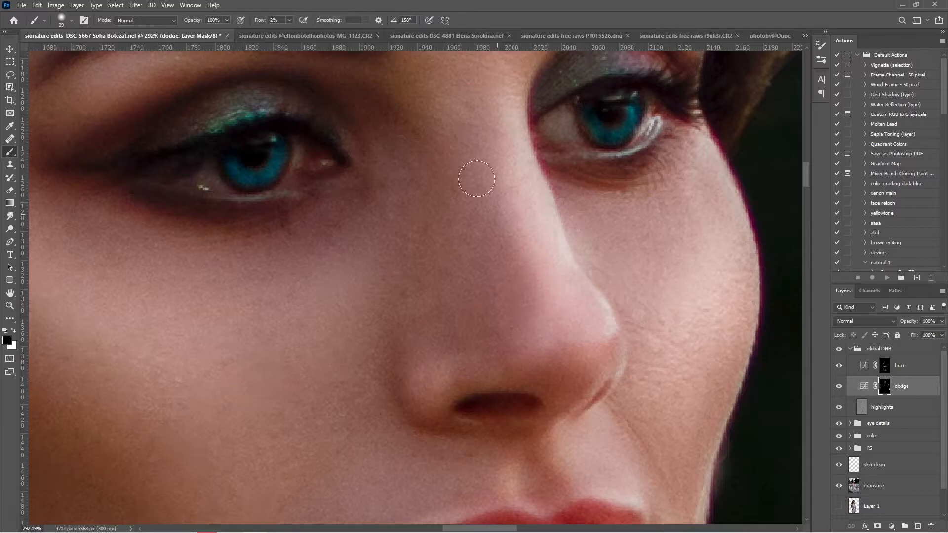
Step: Burn the shadow beside the nose bridge and the facial contours on the burn mask with a soft brush
click(900, 366)
alt+right_click(440, 157)
scroll(423, 295, down, 12)
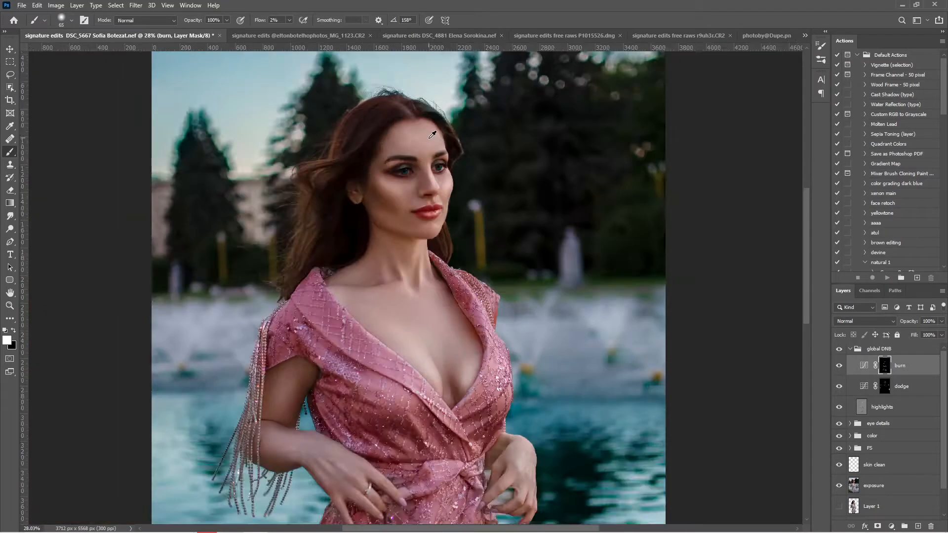
scroll(435, 135, up, 10)
key(ctrl+0)
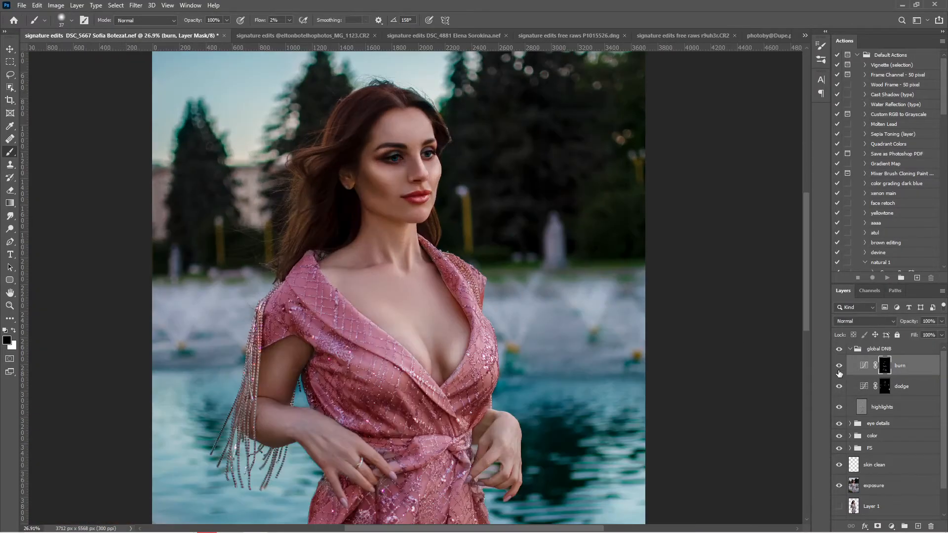
Step: Set the brush flow to 5% and burn the dark hair behind the ear and beside the face
scroll(438, 159, up, 3)
scroll(291, 215, up, 5)
alt+right_click(296, 214)
drag(279, 20, 221, 21)
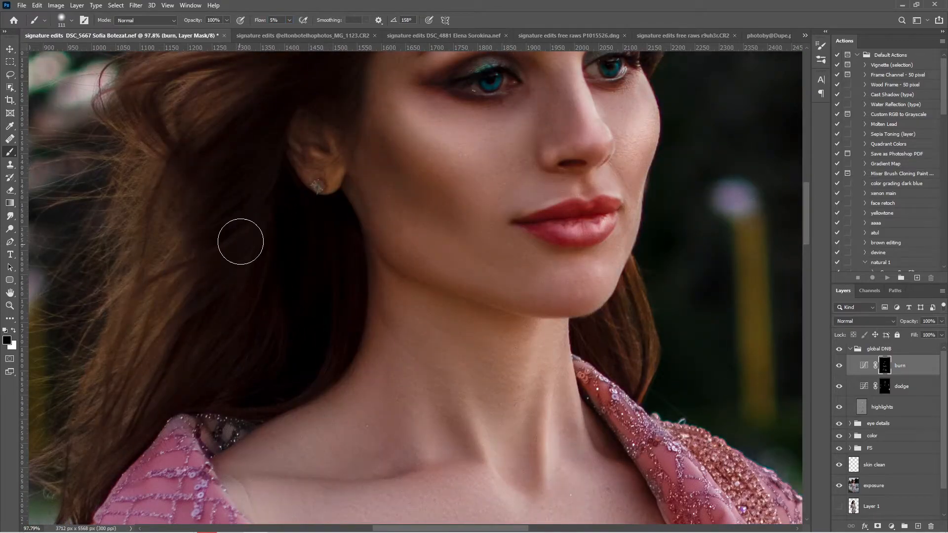
scroll(241, 241, up, 3)
alt+right_click(253, 263)
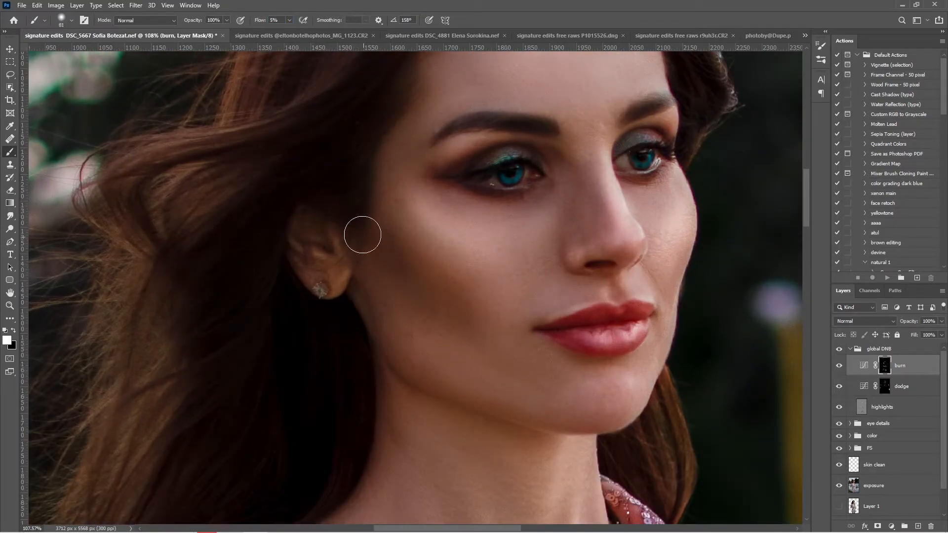
Step: Burn the hair along the hairline and the long strands at 10% flow, enlarging the brush to about 200 px
scroll(362, 234, up, 3)
alt+right_click(439, 140)
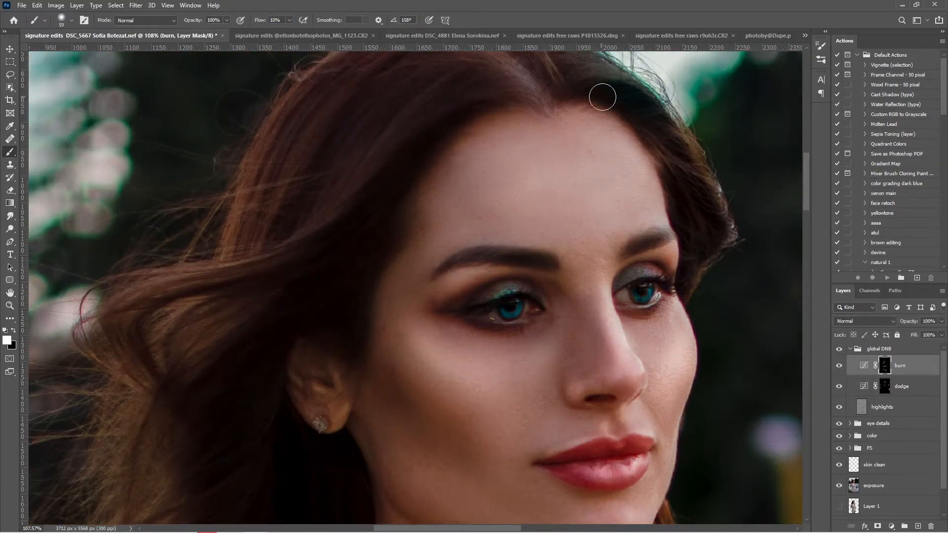
scroll(686, 171, down, 4)
alt+right_click(700, 211)
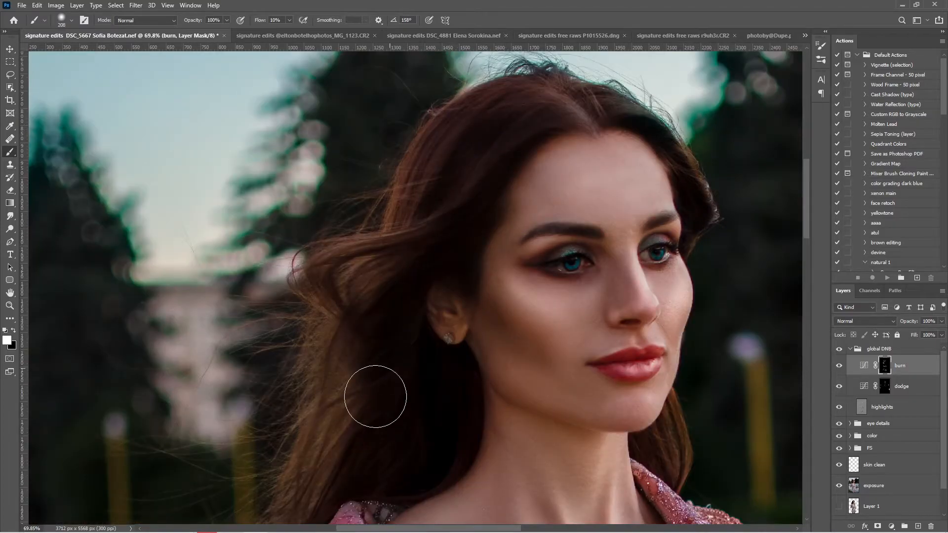
scroll(375, 397, down, 5)
alt+right_click(386, 404)
Step: Paint black on the water color layer's mask to remove the teal tint from the hair at the crown
scroll(535, 306, up, 12)
click(850, 435)
click(838, 473)
click(839, 473)
click(885, 473)
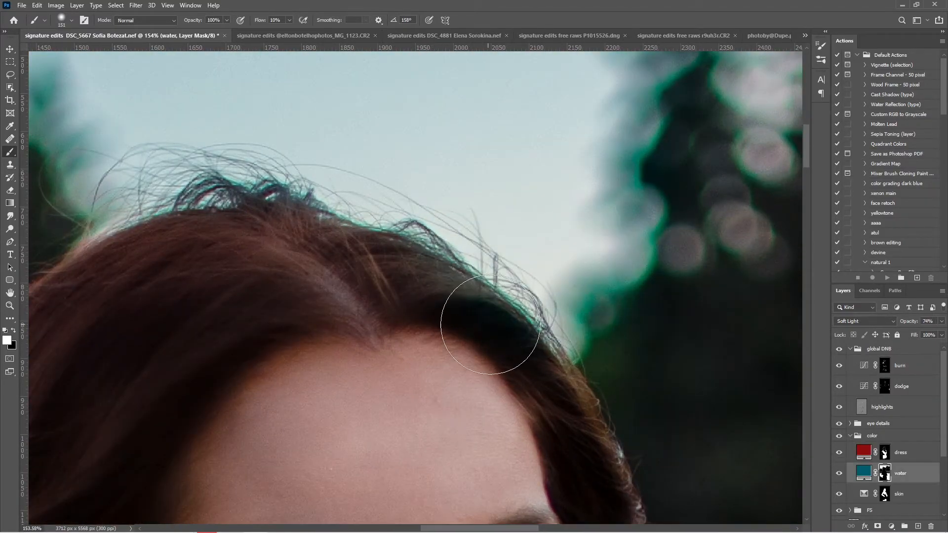
key(x)
alt+right_click(481, 308)
drag(481, 308, 422, 276)
Step: Burn the hair along the far side of the forehead with a white brush about 60 px wide
click(899, 365)
key(x)
drag(542, 367, 567, 425)
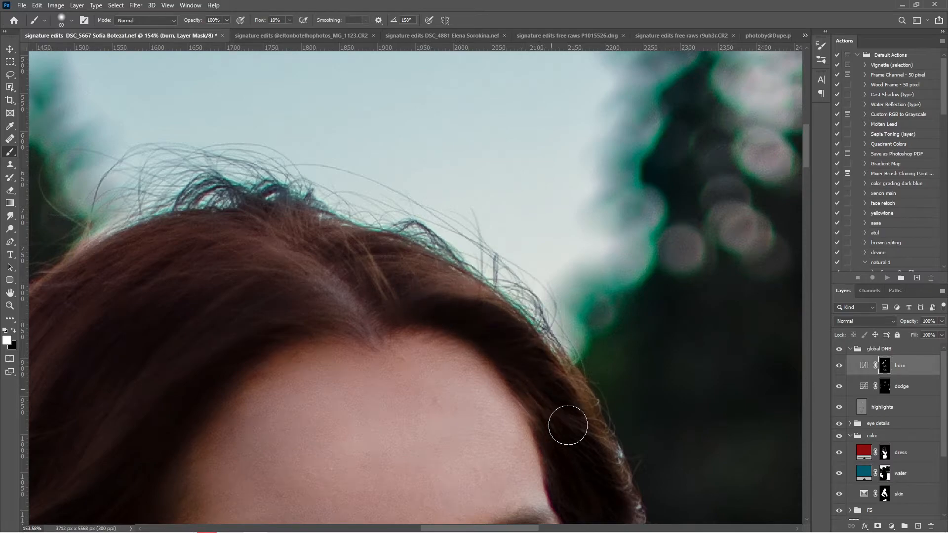
Step: Dodge the hair highlights on the crown and down the wavy strands with a soft white brush
click(899, 386)
alt+right_click(456, 277)
drag(457, 279, 444, 274)
drag(294, 277, 363, 241)
scroll(520, 279, down, 9)
drag(299, 323, 255, 396)
alt+right_click(255, 390)
scroll(258, 339, down, 7)
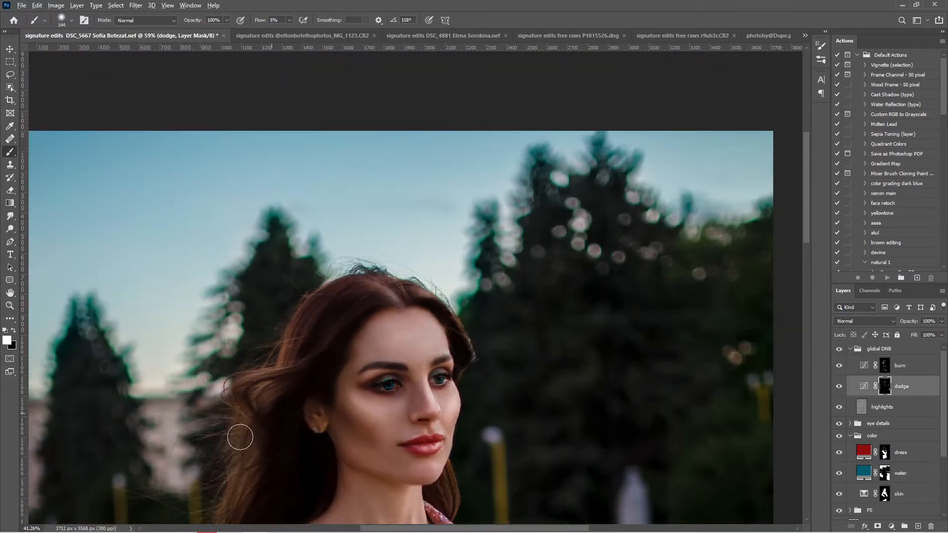
Step: Brighten the hair strands beside the far side of the neck on the dodge mask at 5% flow
scroll(232, 452, up, 4)
scroll(257, 345, down, 3)
scroll(407, 388, up, 7)
alt+right_click(417, 392)
drag(416, 391, 409, 423)
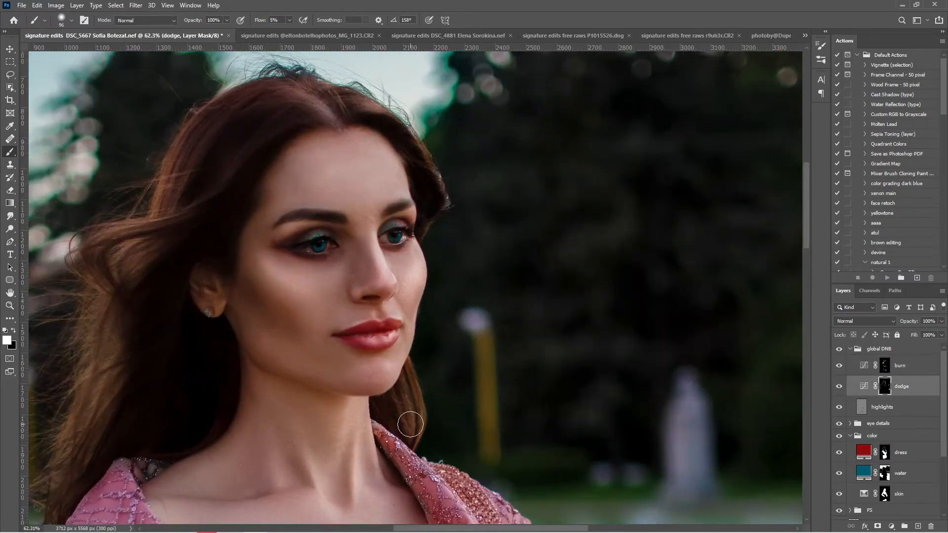
Step: Compare the portrait with and without the dodge layer, both on the full image and up close
scroll(409, 419, down, 14)
scroll(445, 108, down, 2)
scroll(444, 108, up, 4)
click(839, 386)
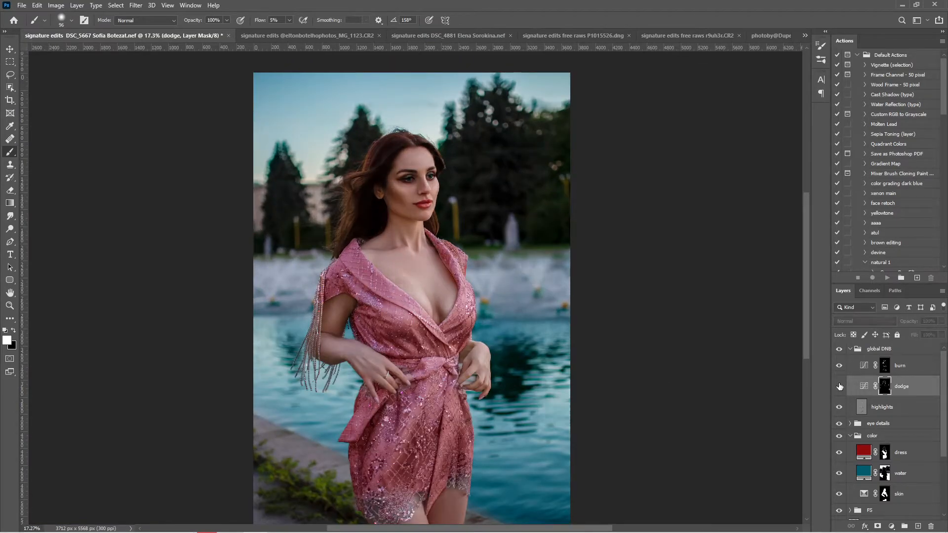
click(839, 387)
scroll(404, 122, down, 3)
scroll(450, 174, up, 5)
key(x)
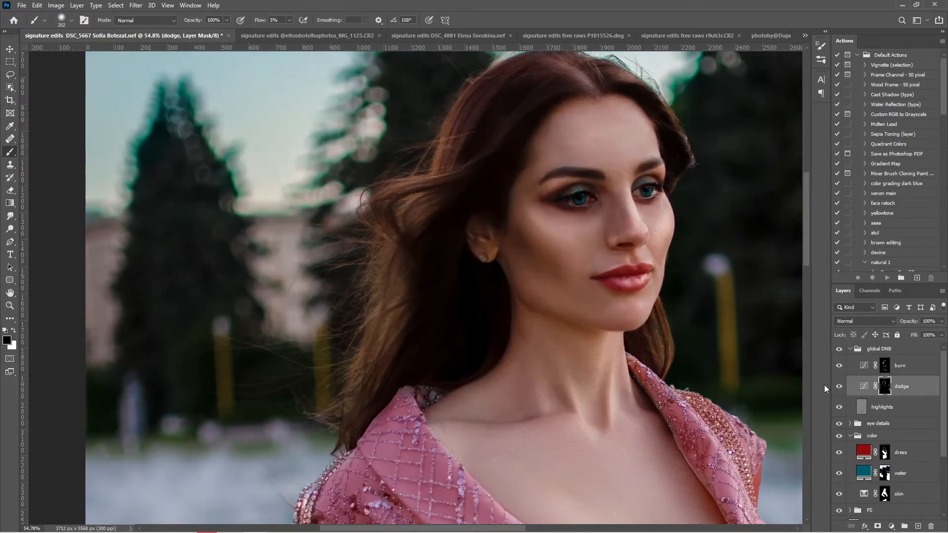
scroll(643, 222, down, 7)
scroll(439, 292, up, 6)
scroll(438, 292, down, 8)
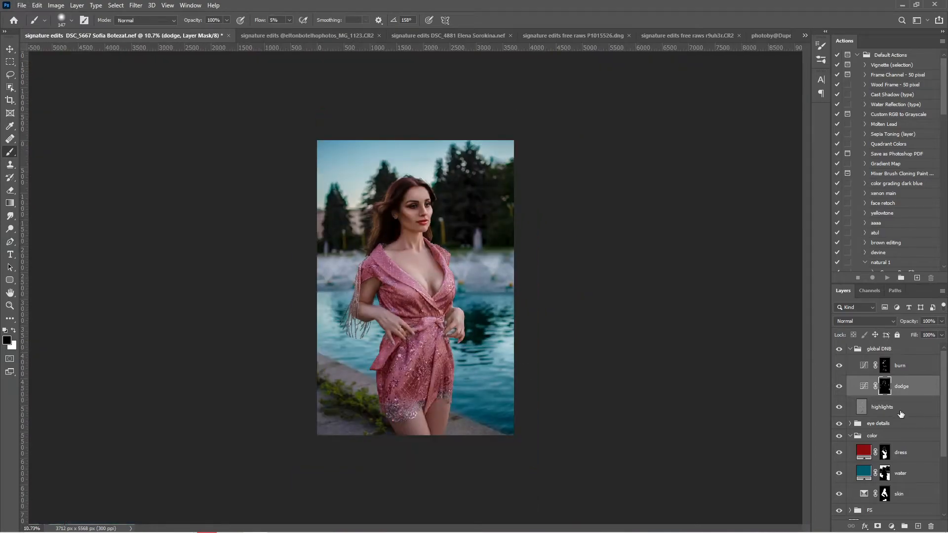
Step: Compare the full image with and without the highlights layer
click(900, 413)
scroll(447, 290, up, 2)
scroll(467, 275, up, 2)
scroll(492, 337, down, 5)
click(839, 406)
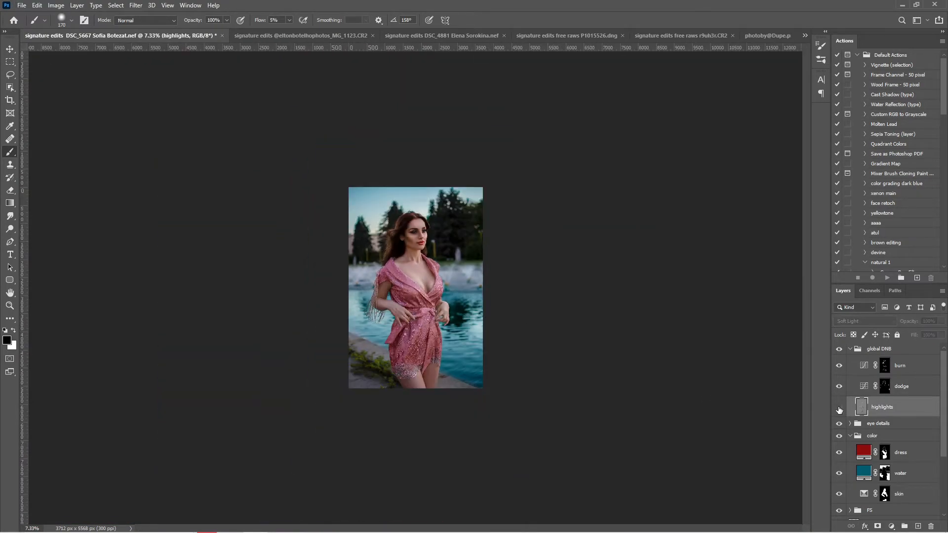
Step: Collapse the global DNB group and set its opacity to 77%
key(ctrl+0)
click(849, 349)
drag(941, 321, 931, 332)
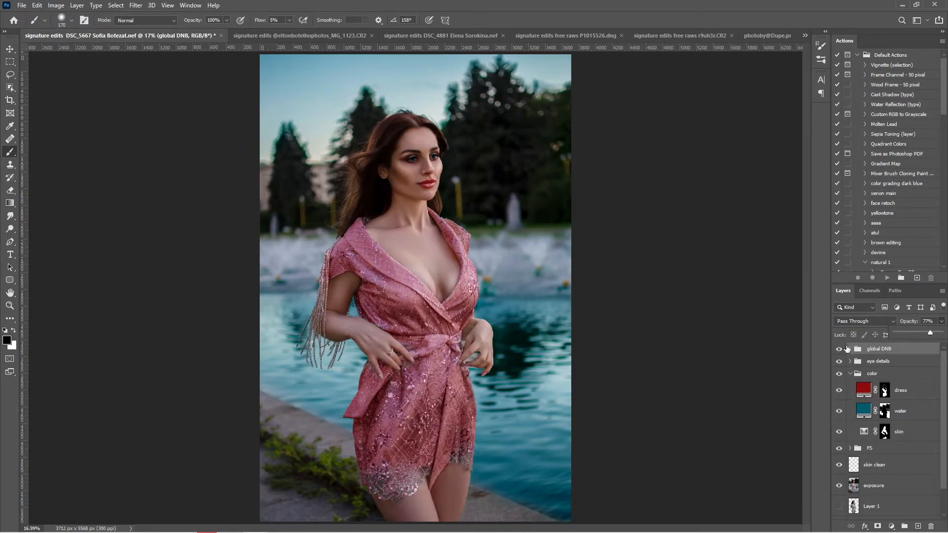
Step: Add a Vibrance adjustment layer above the global DNB group and increase the vibrance
scroll(618, 366, down, 6)
click(891, 526)
click(888, 421)
drag(740, 135, 748, 155)
click(809, 85)
Step: Paint black at 14% flow on the Vibrance mask over the face, neck, chest and arm to soften the skin color
scroll(419, 222, up, 7)
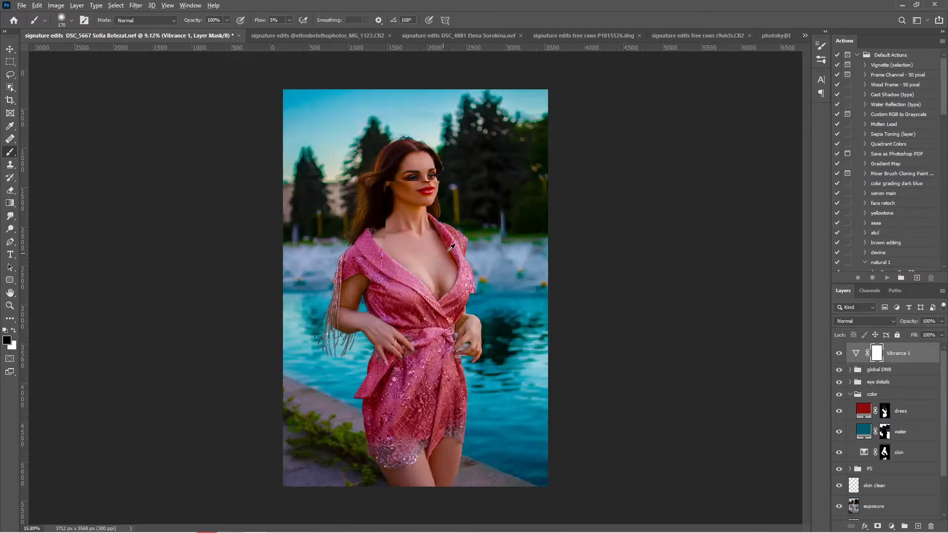
drag(454, 254, 428, 256)
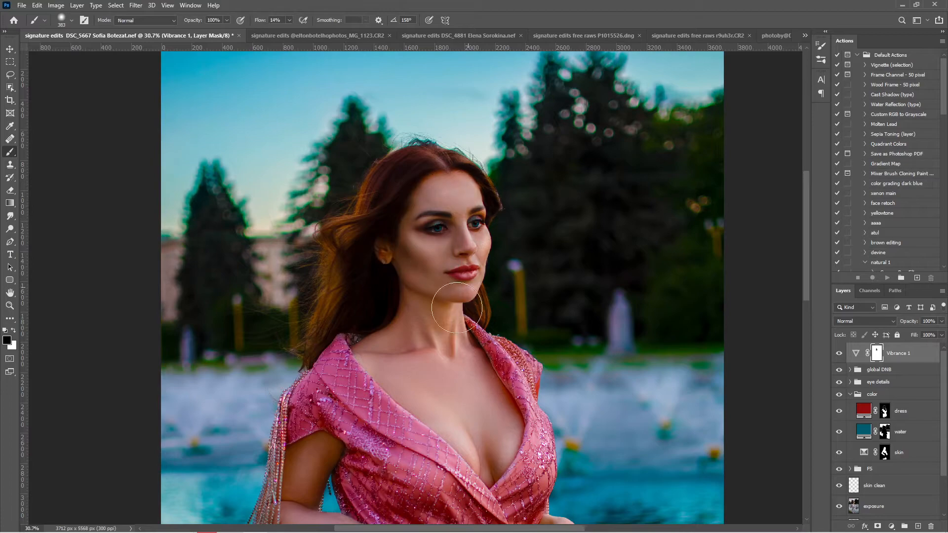
scroll(476, 425, down, 4)
mouse_move(385, 445)
mouse_down()
mouse_move(366, 493)
mouse_move(377, 444)
mouse_up()
Step: Mask the vibrance boost off the hands with a smaller black brush, and off the legs with a larger one
scroll(469, 469, up, 5)
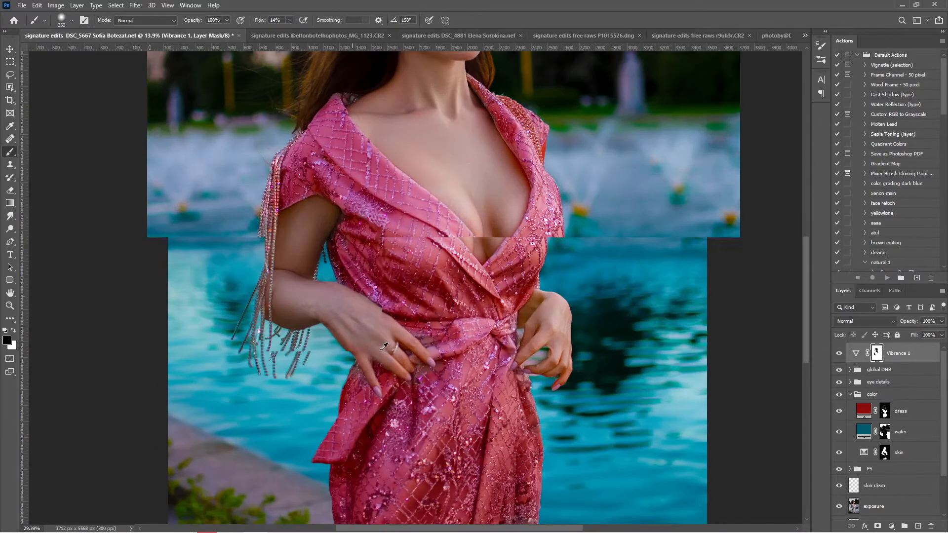
key(bracketleft)
key(bracketleft)
key(bracketleft)
key(bracketleft)
key(bracketleft)
key(bracketleft)
key(bracketleft)
key(bracketleft)
key(bracketleft)
key(bracketleft)
key(bracketleft)
key(bracketleft)
key(bracketleft)
drag(390, 361, 427, 363)
scroll(567, 362, down, 6)
mouse_move(448, 478)
mouse_down()
mouse_move(460, 478)
mouse_move(449, 466)
mouse_up()
Step: Compare the full image with and without the Vibrance adjustment
scroll(454, 464, down, 4)
click(839, 354)
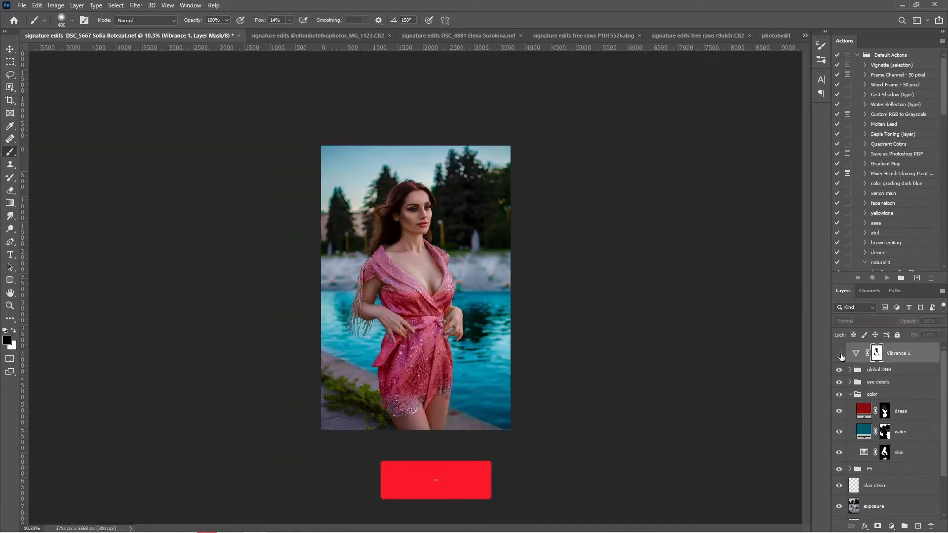
click(839, 353)
Step: Paint white at 3% flow on the Vibrance mask to restore some color from the face down to the forearm
scroll(347, 62, up, 4)
click(290, 21)
drag(288, 33, 281, 33)
key(x)
scroll(418, 193, up, 4)
key(bracketright)
key(bracketright)
drag(442, 204, 329, 355)
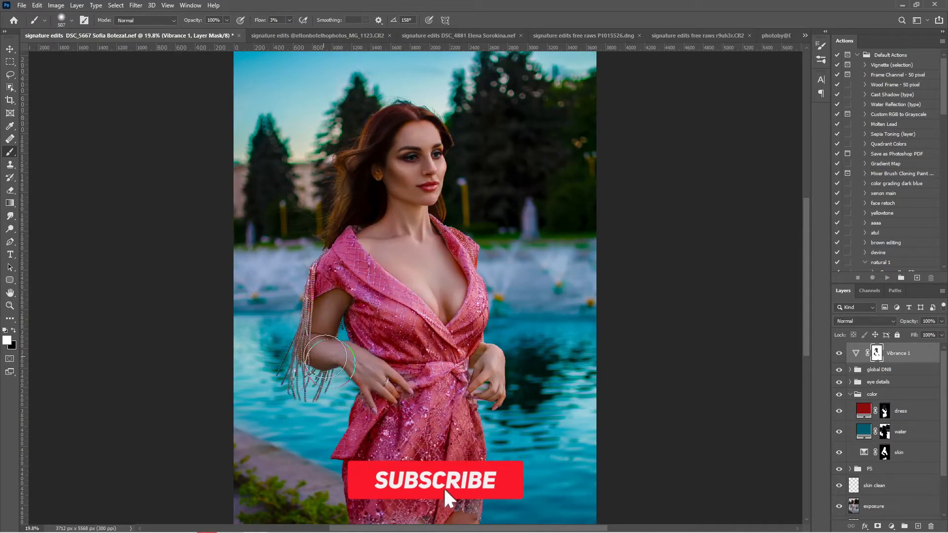
Step: Reduce the vibrance on the neck and ear with a small black brush at 3% flow
scroll(419, 207, down, 4)
scroll(419, 171, up, 3)
scroll(409, 218, up, 8)
key(x)
drag(438, 241, 382, 238)
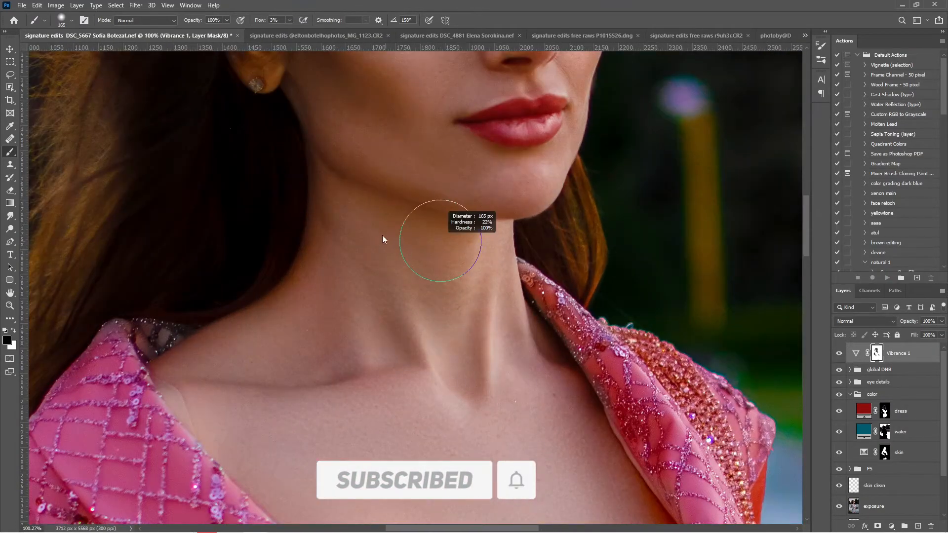
scroll(377, 118, up, 2)
drag(251, 132, 236, 131)
scroll(599, 298, down, 4)
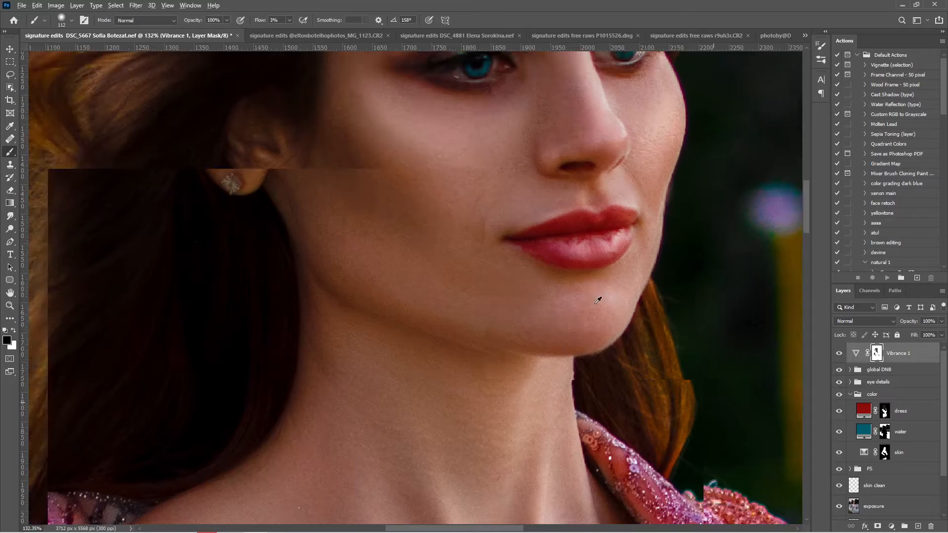
Step: Paint black at 13% flow on the Vibrance mask over the cheek, nose and remaining saturated face areas
scroll(591, 281, up, 3)
drag(350, 181, 359, 182)
scroll(552, 148, down, 2)
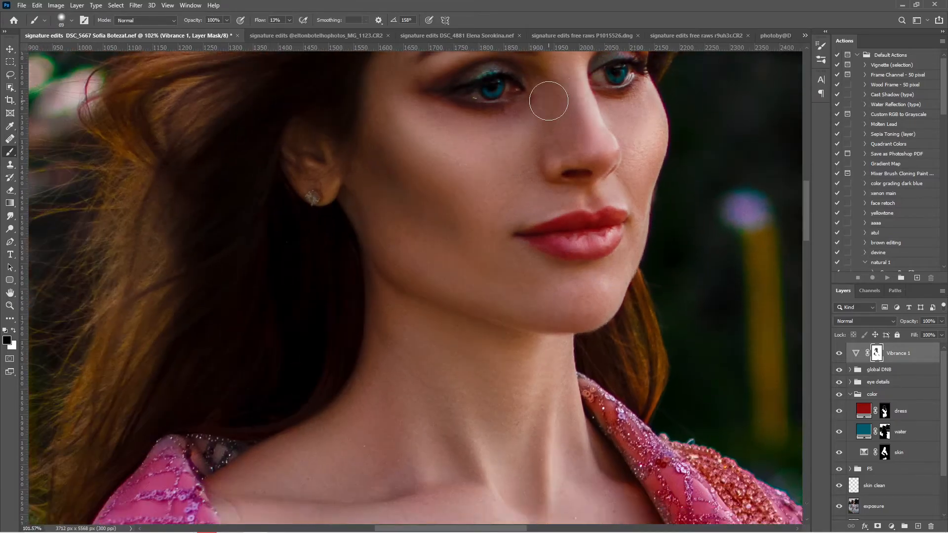
scroll(535, 104, up, 1)
scroll(518, 193, down, 5)
drag(445, 219, 454, 220)
Step: Add a Curves adjustment layer above Vibrance 1 and pull the upper part of the curve down to darken the image
scroll(445, 220, down, 6)
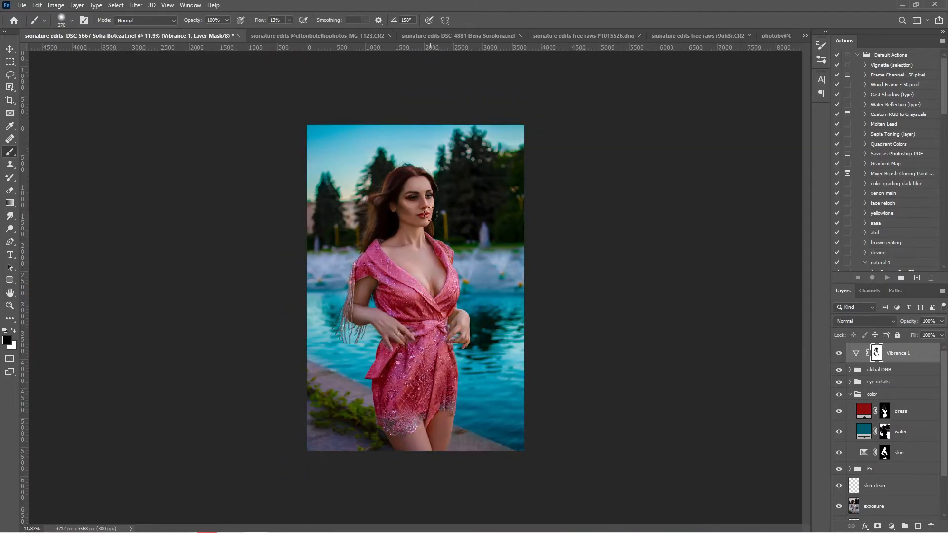
scroll(424, 210, up, 2)
click(890, 525)
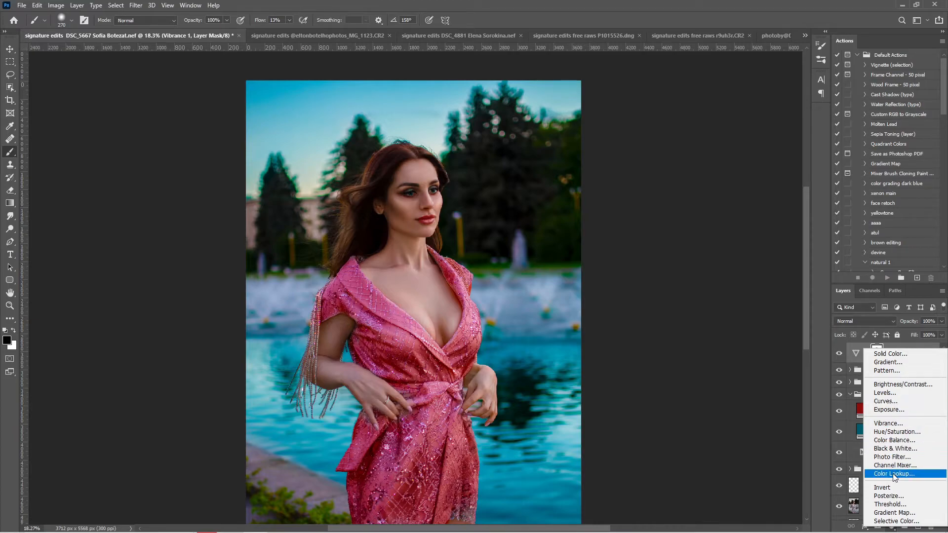
click(883, 401)
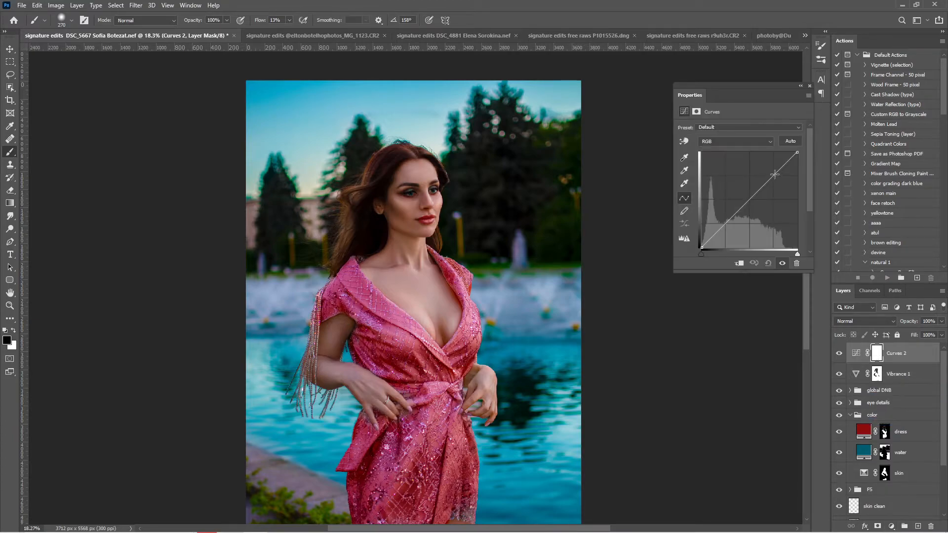
drag(773, 176, 775, 181)
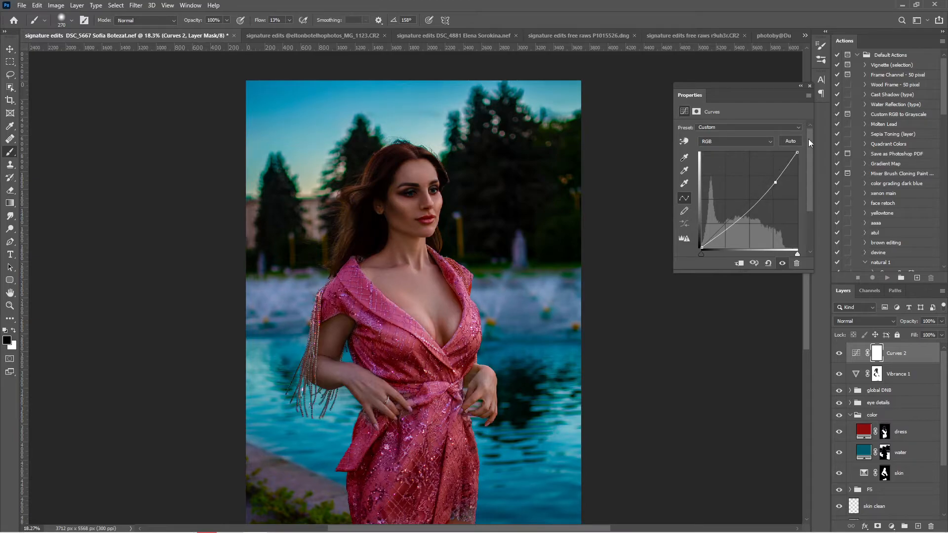
click(810, 86)
Step: Rename the new Curves layer as burn and invert its mask to black
double_click(895, 352)
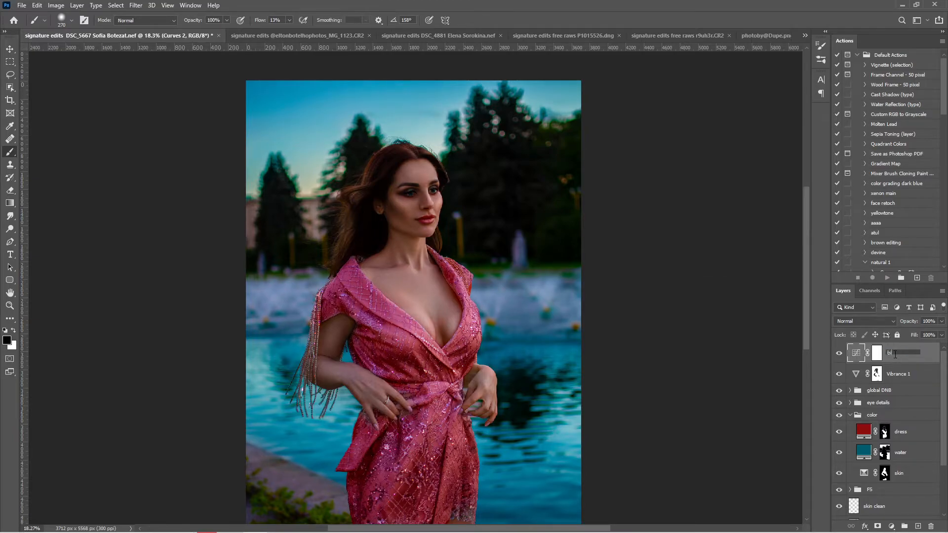
text(burn)
key(Return)
key(ctrl+i)
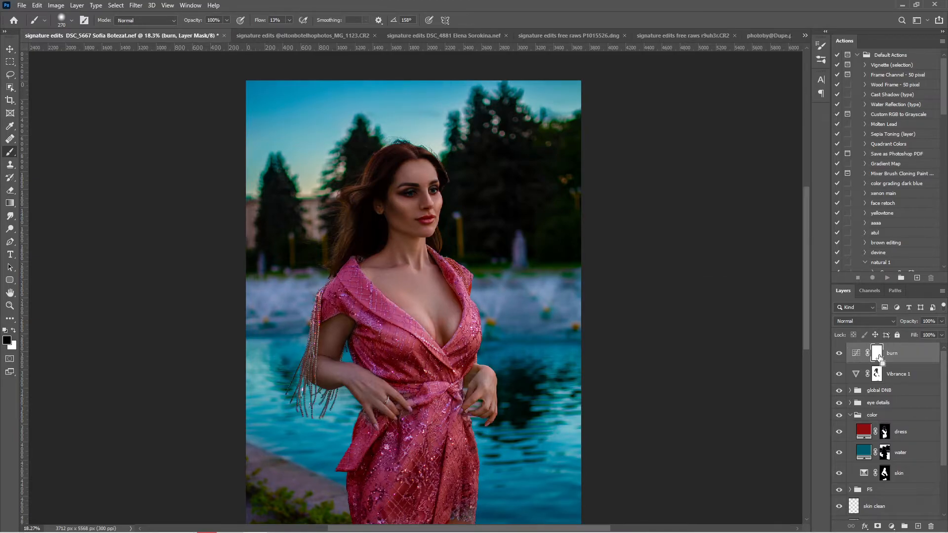
Step: Paint white on the burn mask around the image edges with a brush about 1647 px wide to form a vignette
key(ctrl+0)
drag(492, 168, 532, 177)
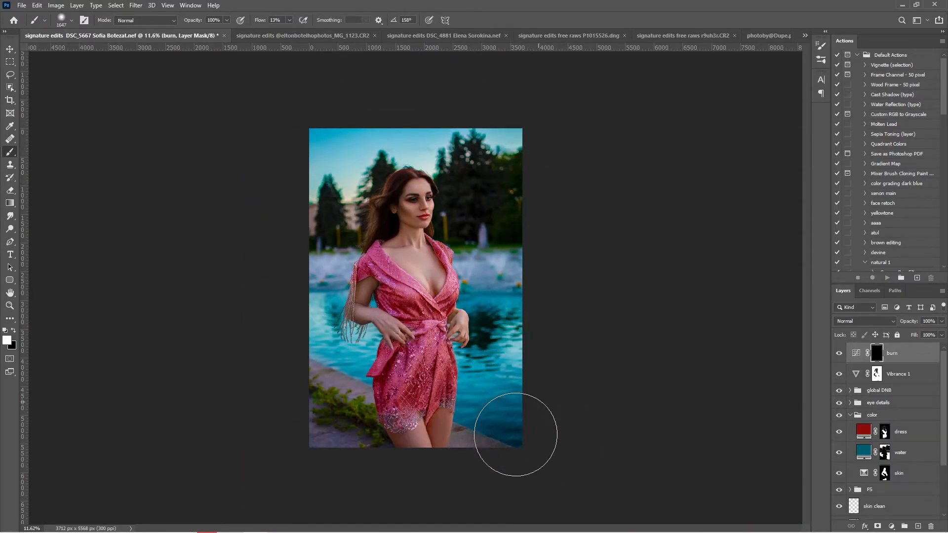
mouse_move(524, 379)
mouse_down()
mouse_move(321, 433)
mouse_move(307, 413)
mouse_move(345, 461)
mouse_move(392, 108)
mouse_move(301, 318)
mouse_move(537, 309)
mouse_move(543, 146)
mouse_up()
Step: Compare the image with and without the new edge burn layer
scroll(543, 147, down, 2)
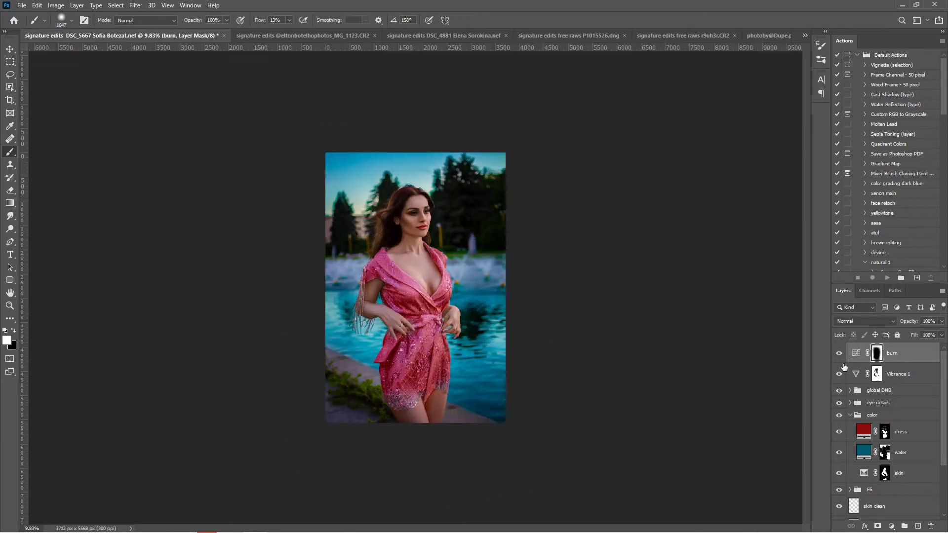
key(x)
key(x)
scroll(416, 461, up, 3)
scroll(454, 391, down, 3)
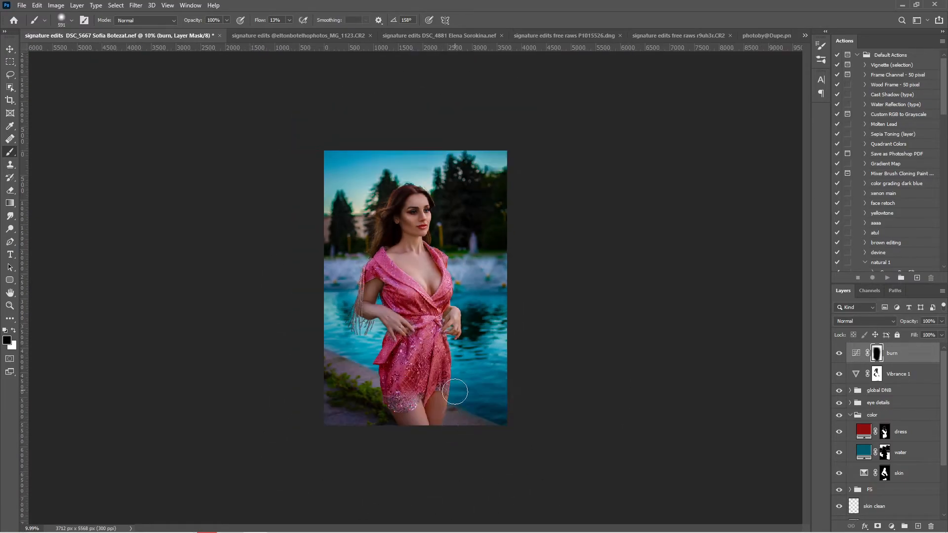
scroll(451, 301, down, 1)
click(839, 354)
click(839, 355)
scroll(769, 339, up, 1)
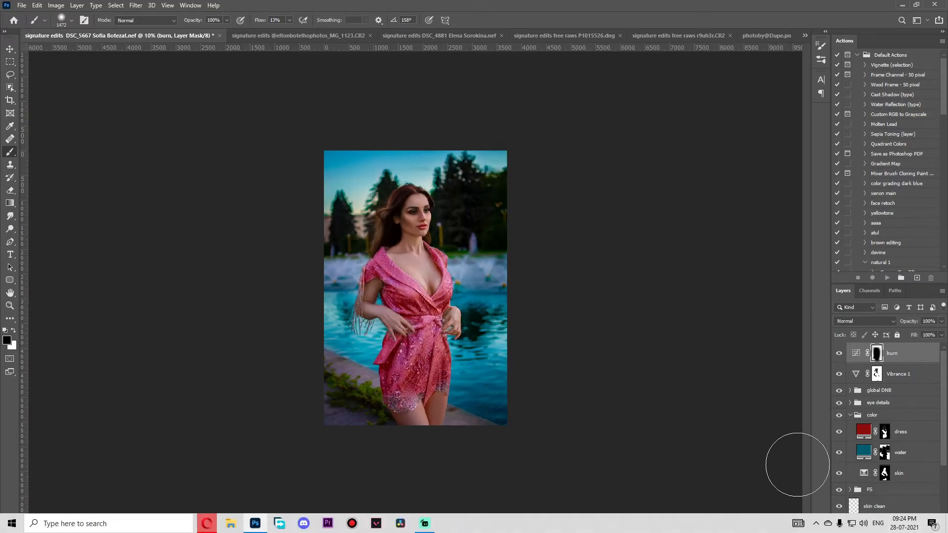
Step: Add a Levels adjustment layer above burn with the midtone input at 0.90 and the white input at 223
click(887, 524)
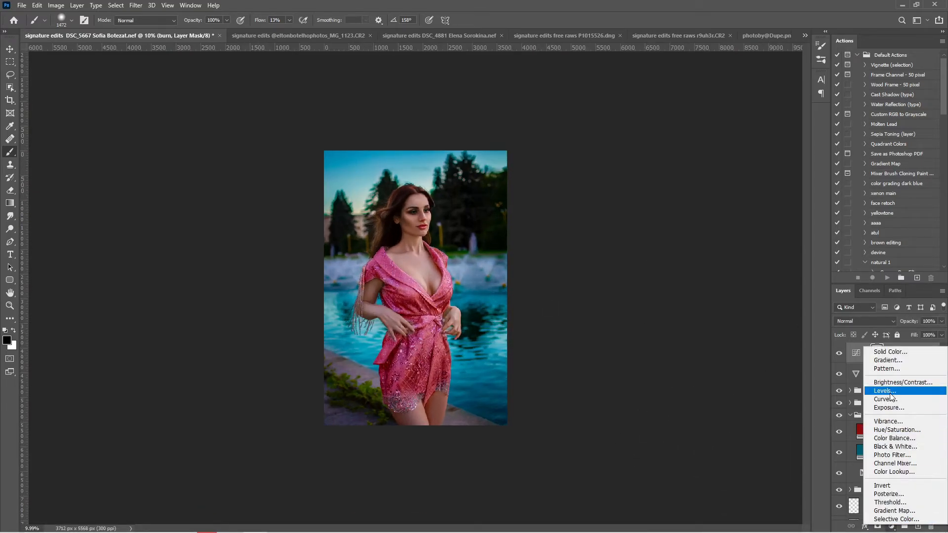
click(884, 393)
drag(798, 202, 743, 199)
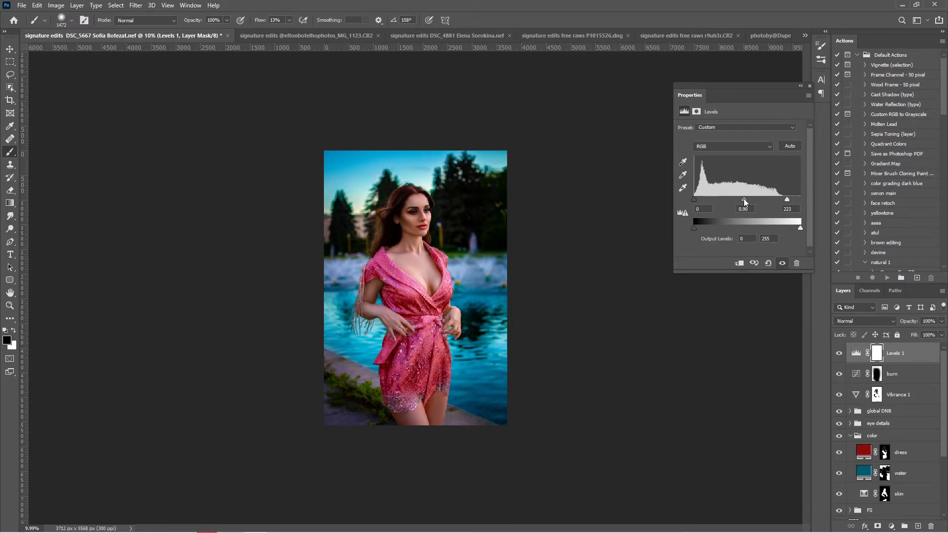
click(809, 85)
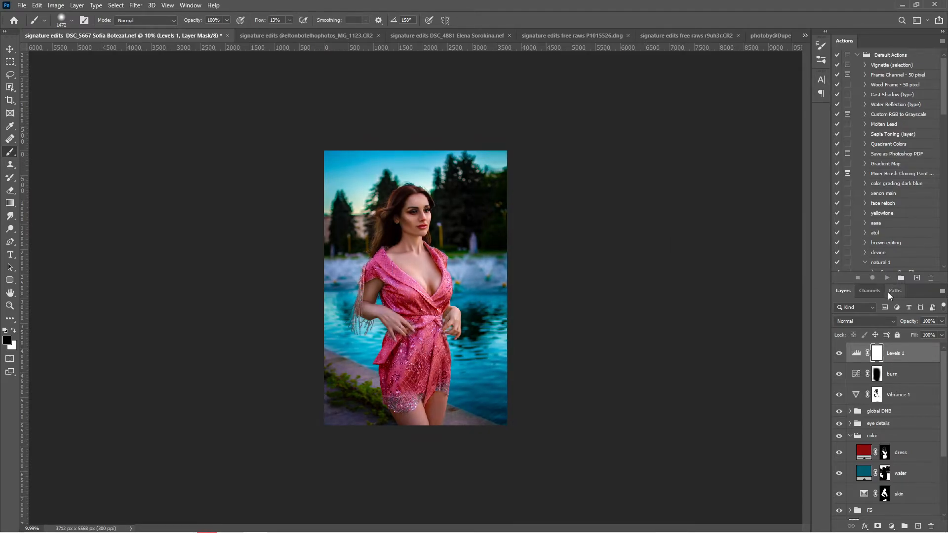
Step: Invert the Levels mask and paint white at 13% flow over the woman's face, dress, arms and legs
key(ctrl+i)
key(x)
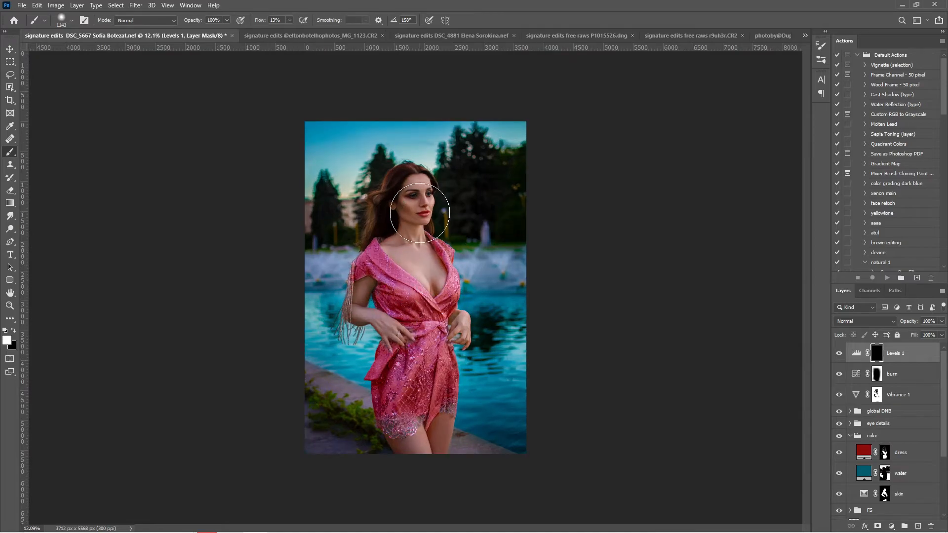
drag(420, 216, 401, 215)
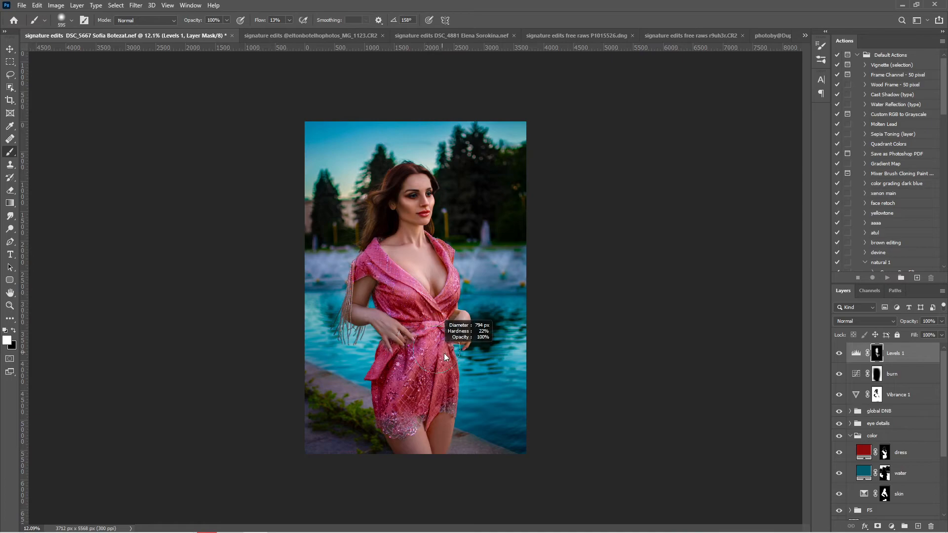
mouse_move(399, 392)
mouse_down()
mouse_move(432, 434)
mouse_move(415, 449)
mouse_up()
drag(429, 333, 424, 333)
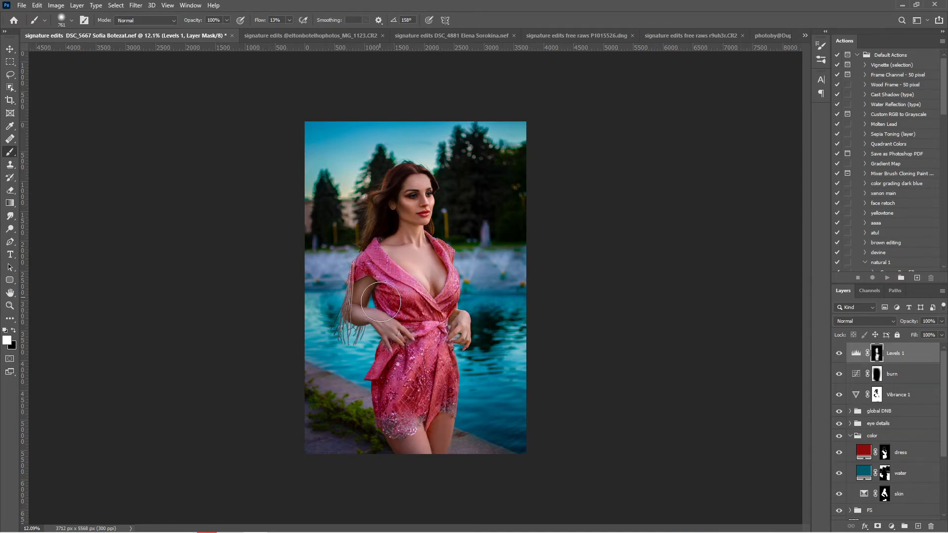
Step: Set the Levels layer's opacity to 61%
scroll(398, 218, down, 3)
scroll(420, 227, up, 6)
key(ctrl+0)
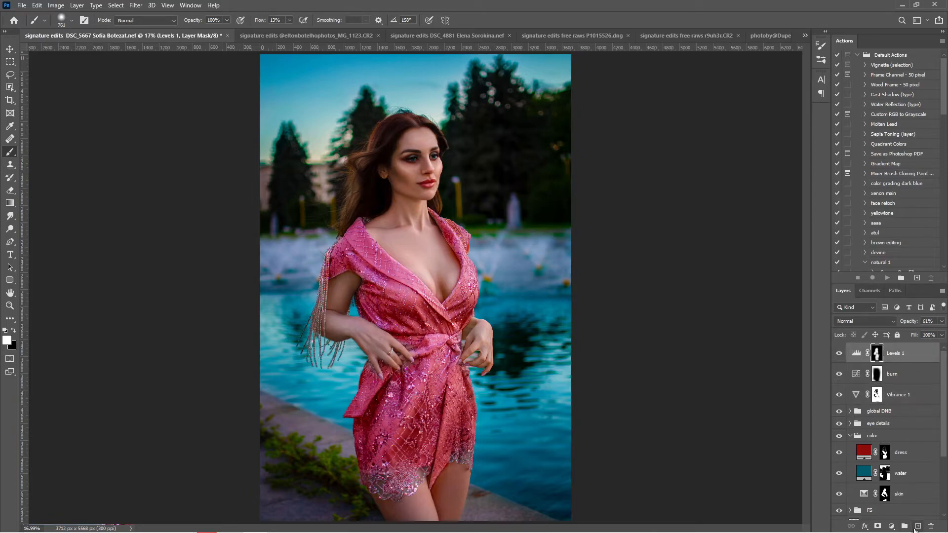
Step: Add a dark red (#920707) Solid Color fill layer above Levels 1 and set its blend mode to Soft Light
click(894, 526)
click(890, 352)
click(743, 239)
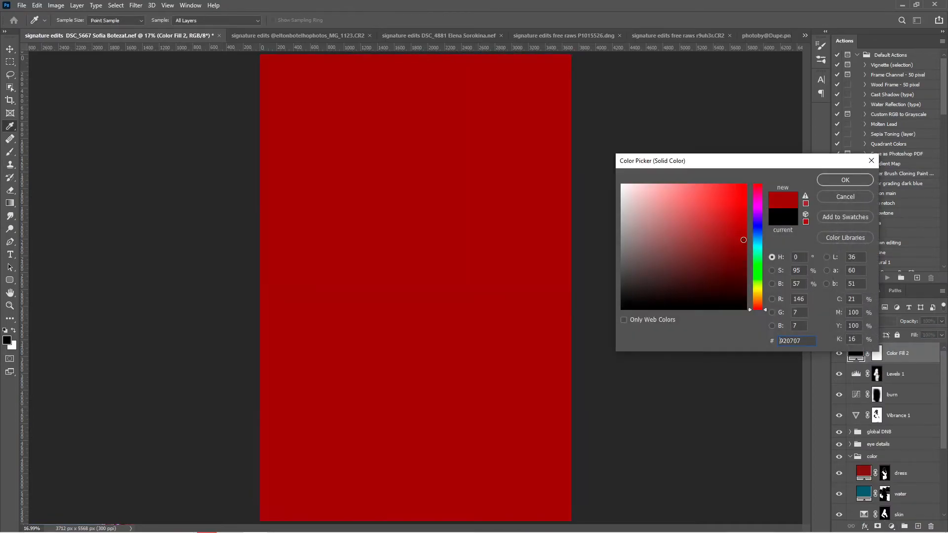
click(842, 182)
click(872, 320)
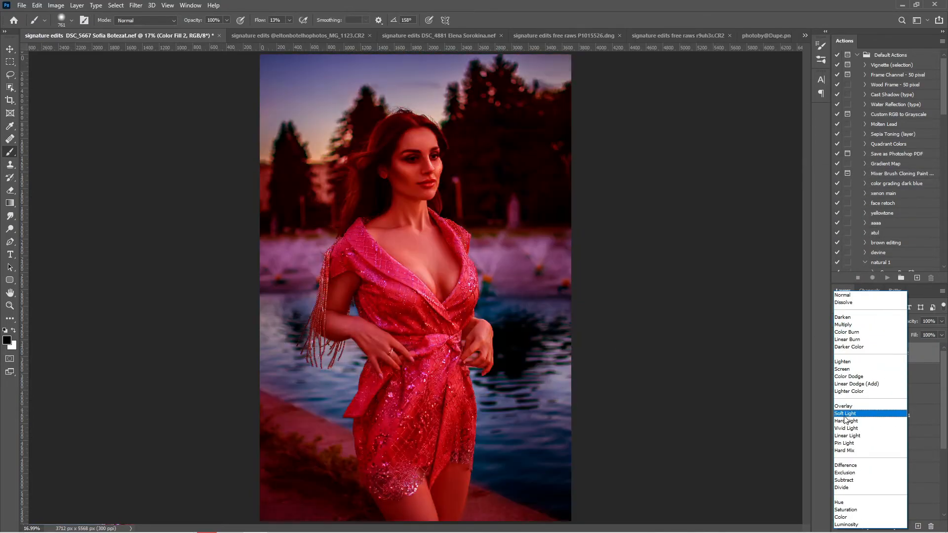
click(868, 413)
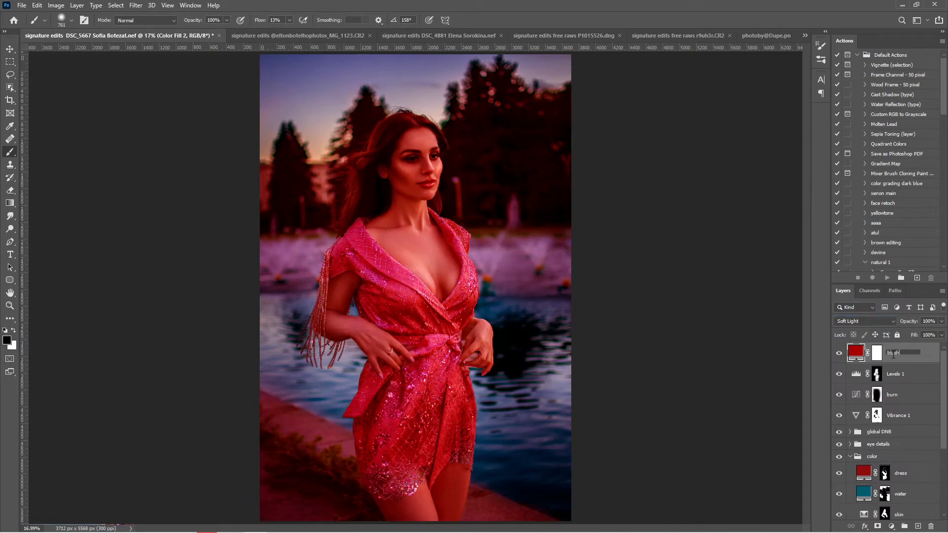
Step: Rename the red fill layer as blush, invert its mask to black, and make white the painting color
key(Return)
key(ctrl+i)
key(x)
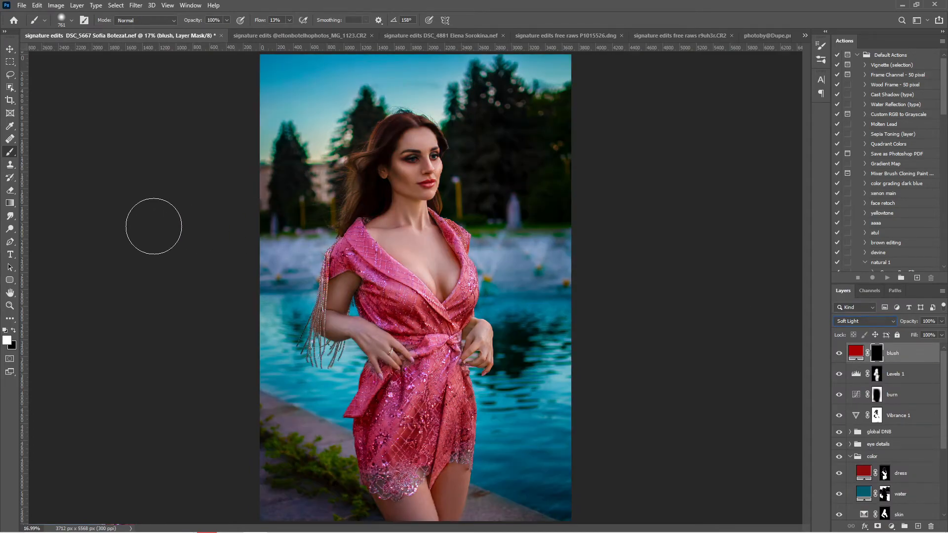
Step: Set the brush flow to 2% and paint blush onto both of the woman's cheeks on the blush mask
click(290, 20)
click(285, 31)
scroll(412, 151, up, 6)
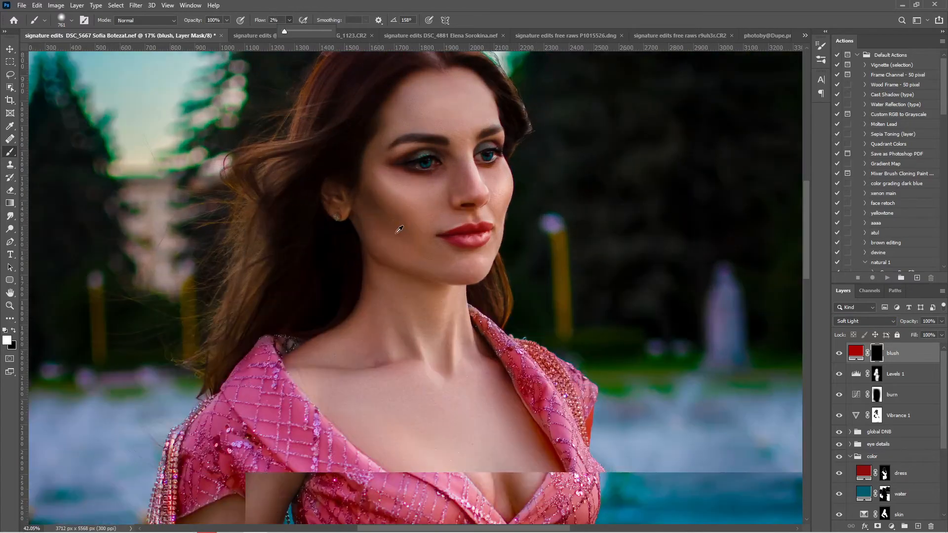
scroll(399, 229, up, 5)
drag(302, 224, 121, 240)
scroll(309, 220, up, 3)
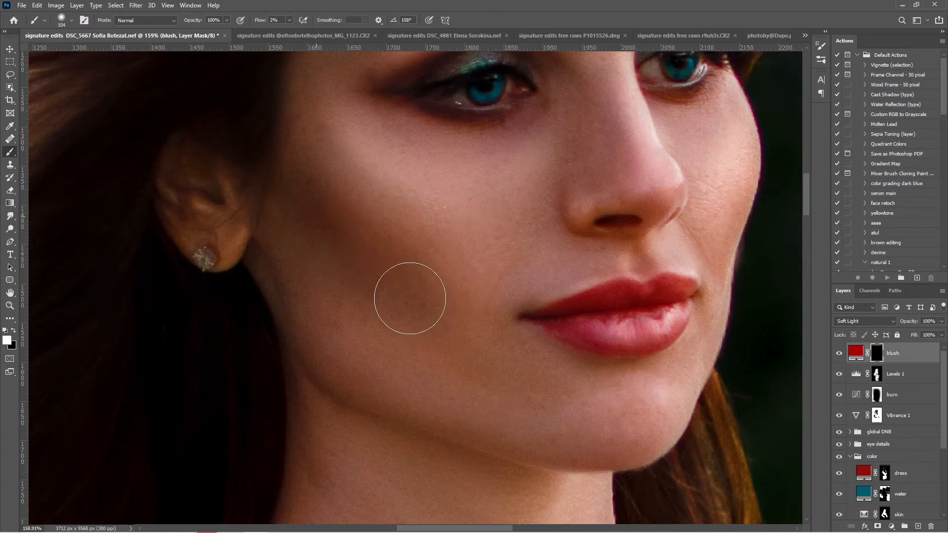
drag(335, 197, 400, 238)
scroll(478, 263, up, 1)
key(bracketleft)
drag(747, 197, 742, 174)
Step: Paint blush with a smaller brush over the tip of the nose and the outer corners of both upper eyelids
key(bracketleft)
mouse_move(658, 209)
mouse_down()
mouse_move(634, 205)
mouse_move(681, 229)
mouse_up()
drag(393, 245, 403, 249)
scroll(351, 169, up, 1)
mouse_move(513, 194)
mouse_down()
mouse_move(426, 158)
mouse_move(397, 162)
mouse_up()
scroll(426, 159, up, 1)
drag(710, 126, 719, 117)
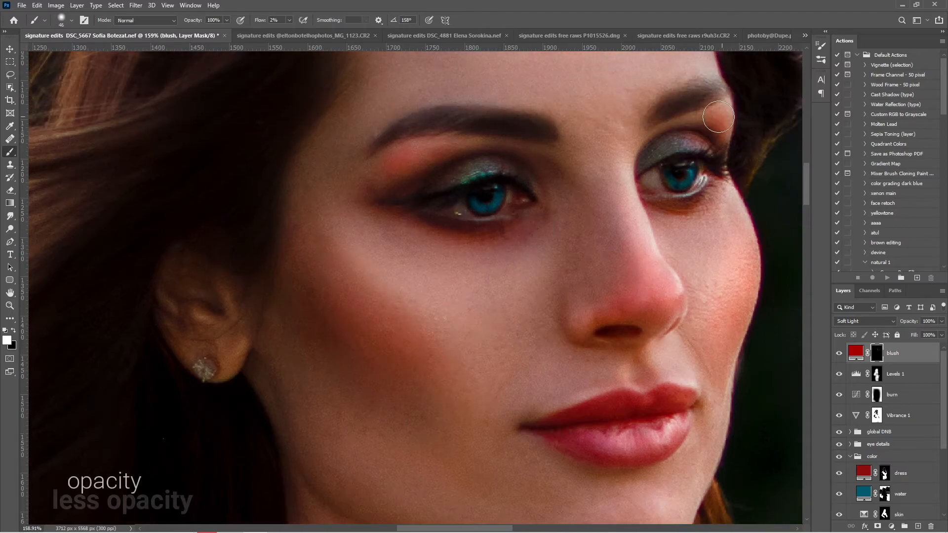
Step: Set the blush layer's opacity to 33%
scroll(603, 247, down, 2)
scroll(567, 456, down, 6)
drag(537, 478, 611, 479)
scroll(611, 478, down, 3)
key(ctrl+0)
click(941, 322)
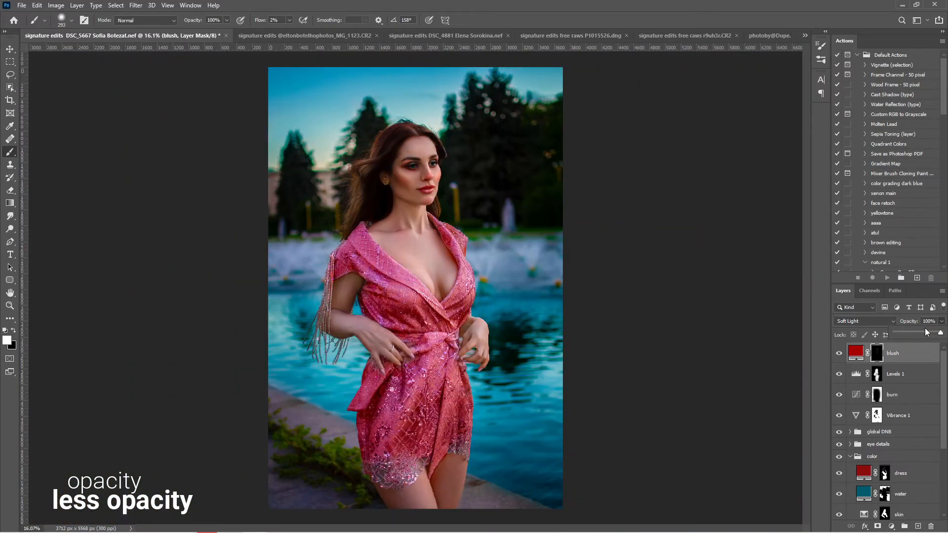
drag(927, 332, 908, 333)
scroll(457, 262, up, 5)
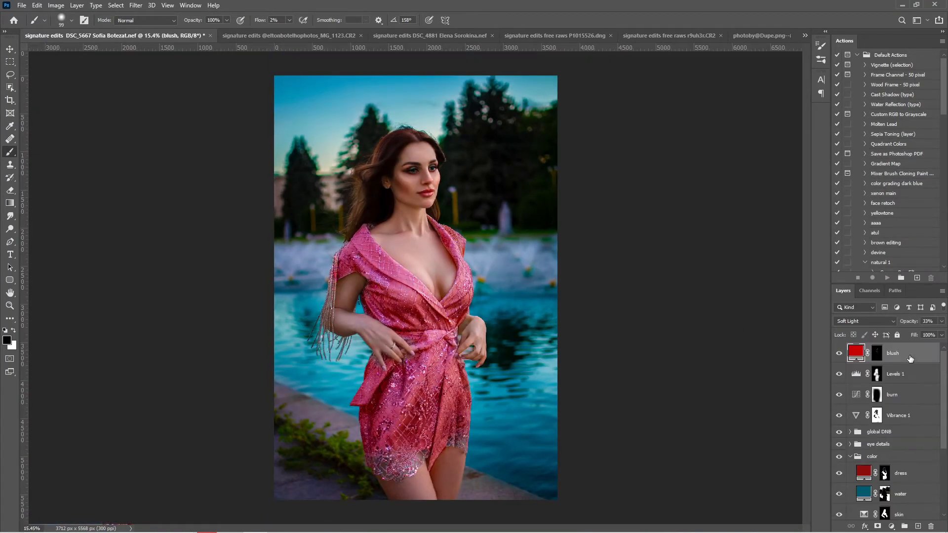
Step: Merge a copy of all layers from blush down to exposure into a single layer on top, keeping the originals
click(838, 354)
scroll(869, 419, down, 3)
shift+click(888, 461)
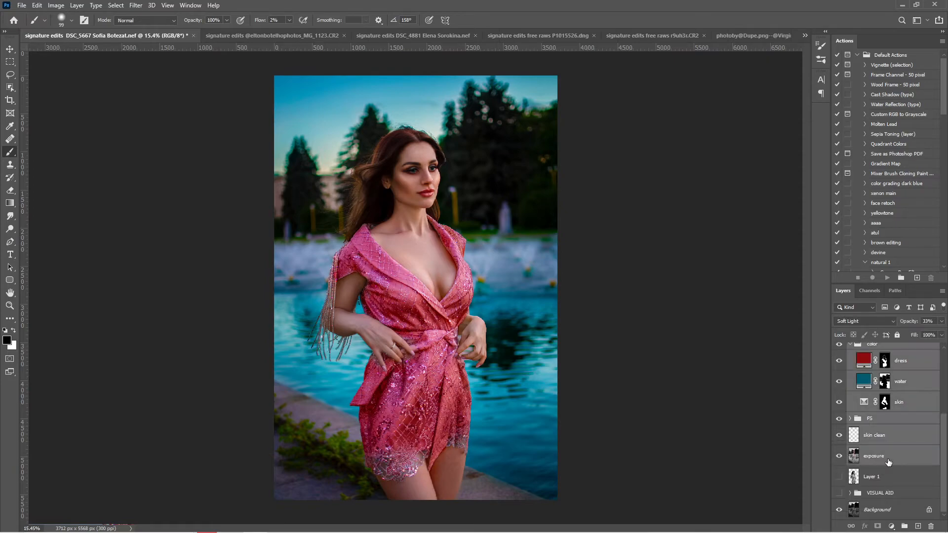
key(ctrl+g)
key(ctrl+e)
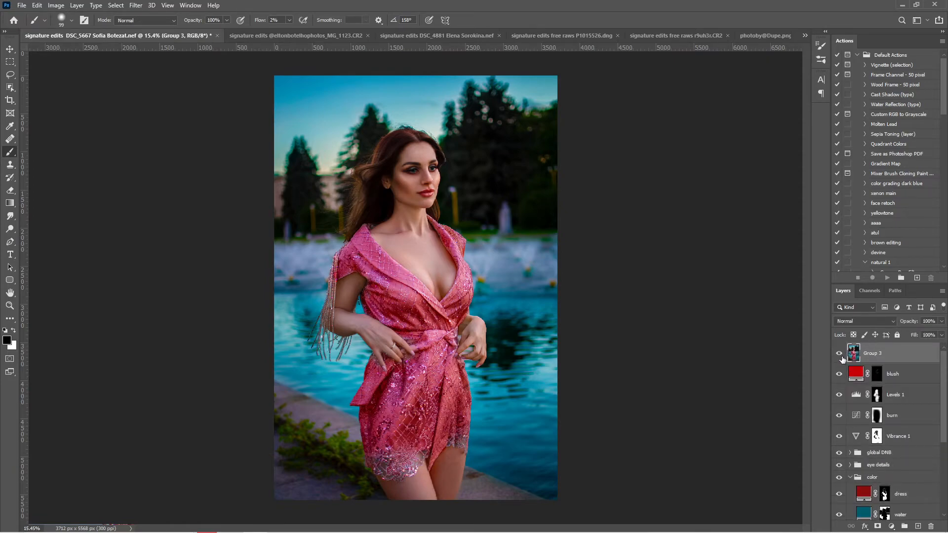
Step: Apply a High Pass filter with a 1.1-pixel radius to the merged layer
click(133, 5)
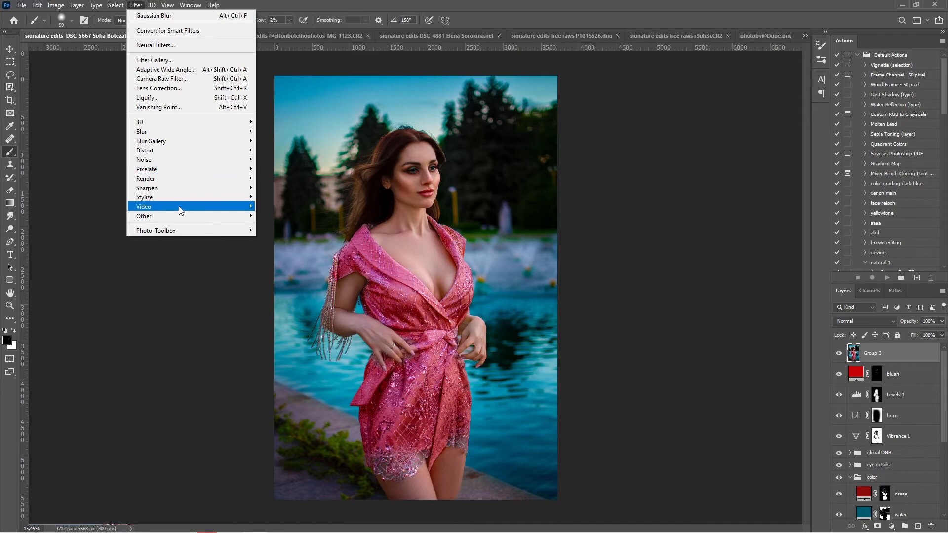
mouse_move(148, 209)
click(275, 220)
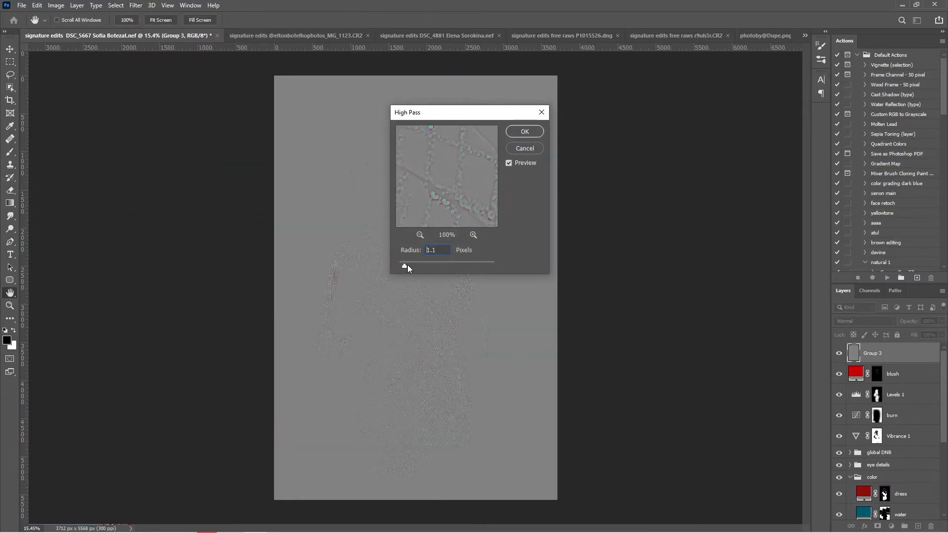
click(524, 131)
Step: Set the High Pass layer's blend mode to Linear Light and inspect the sharpening on the woman
click(863, 320)
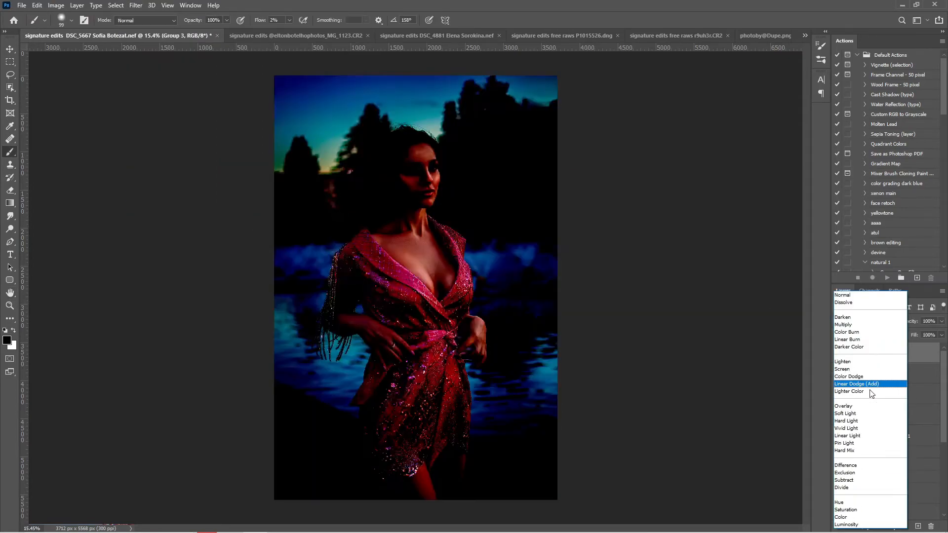
click(858, 436)
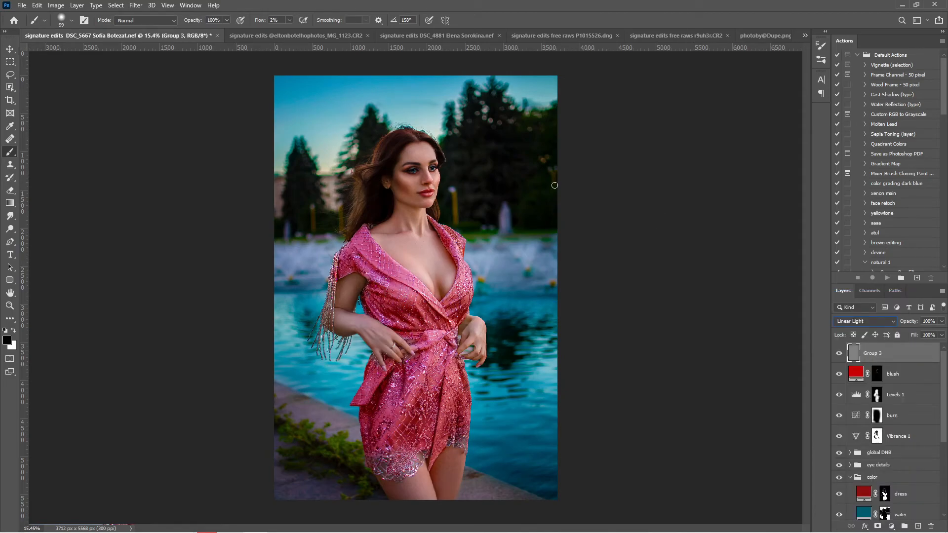
scroll(424, 181, up, 8)
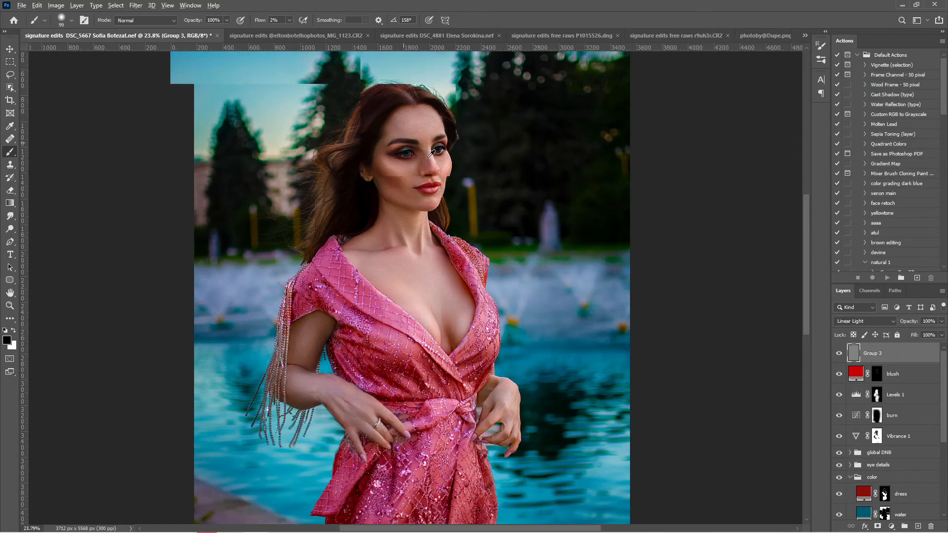